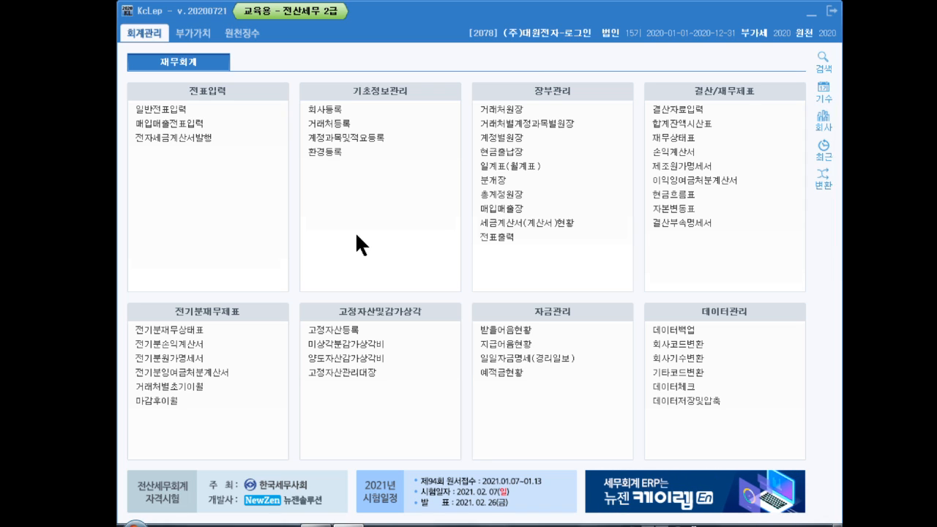
- Open 일반전표입력 for March 2020 and start a new voucher line dated the 22nd
{"action": "left_click", "coordinate": [164, 109]}
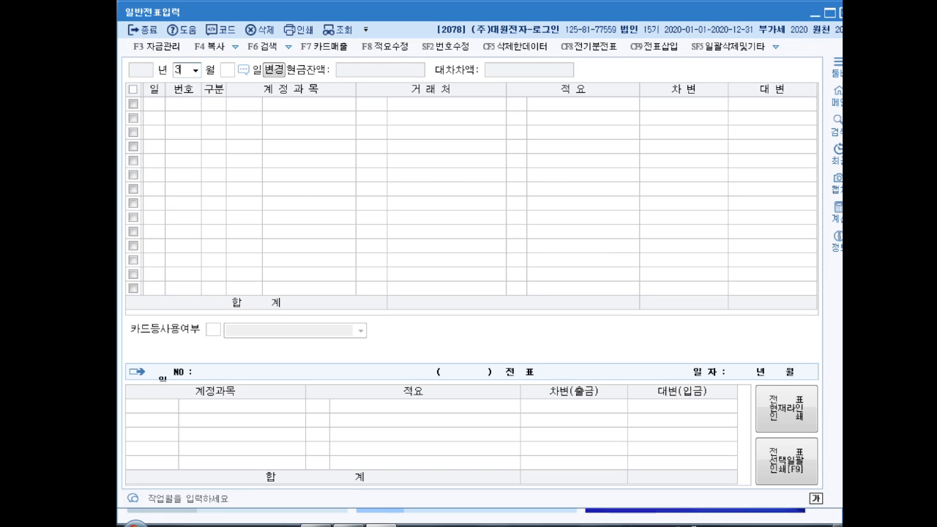
{"action": "key", "text": "Return"}
{"action": "type", "text": "22"}
{"action": "key", "text": "Return"}
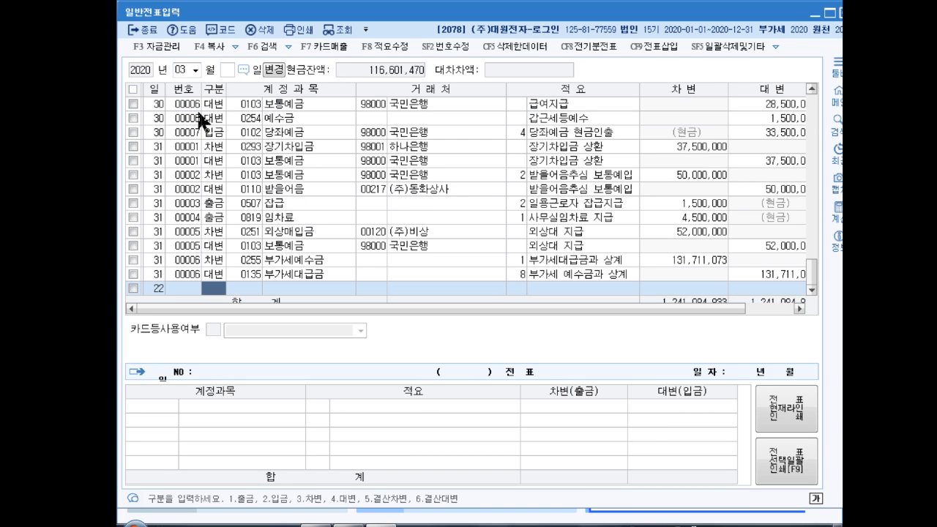
- Enter the debit (차변) line for account 차량운반구 (0208) with an amount of 32,100,000
{"action": "type", "text": "3"}
{"action": "key", "text": "Return"}
{"action": "type", "text": "차량운"}
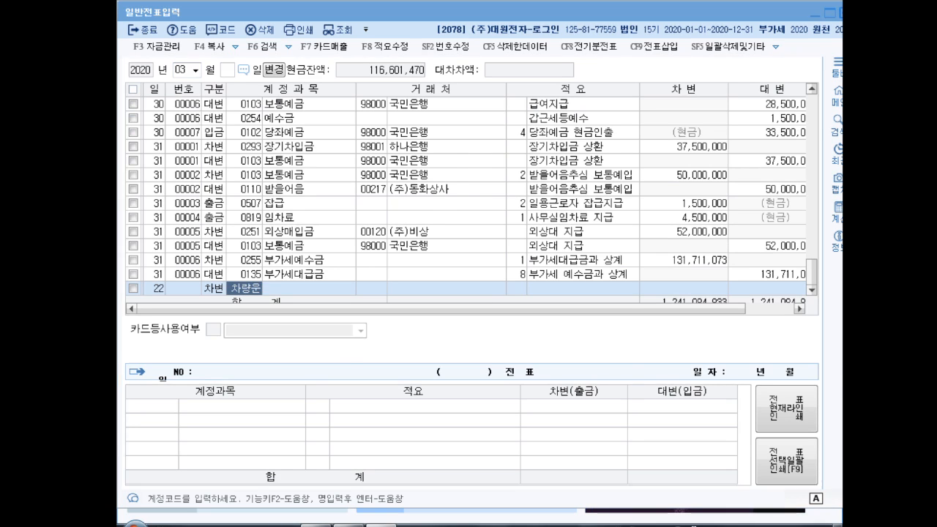
{"action": "key", "text": "Return"}
{"action": "key", "text": "Return"}
{"action": "key", "text": "Return"}
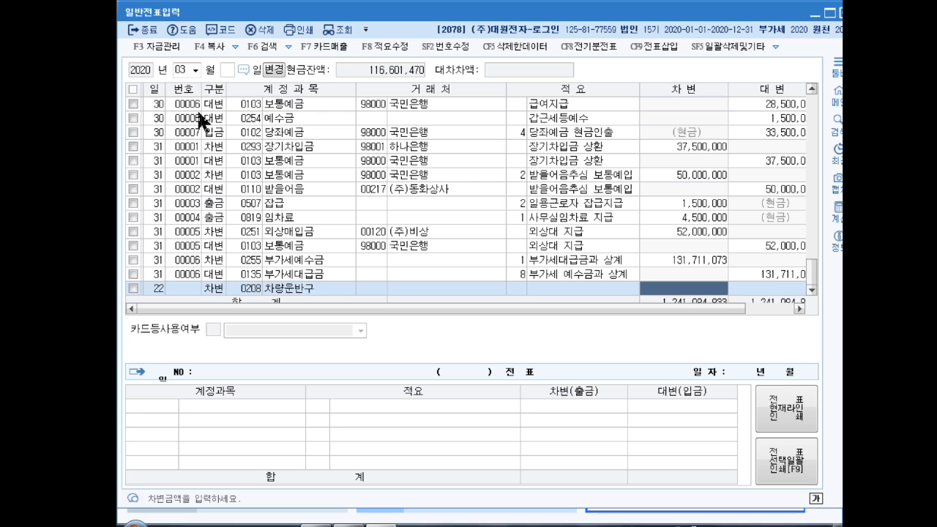
{"action": "type", "text": "3"}
{"action": "type", "text": "2,100,000"}
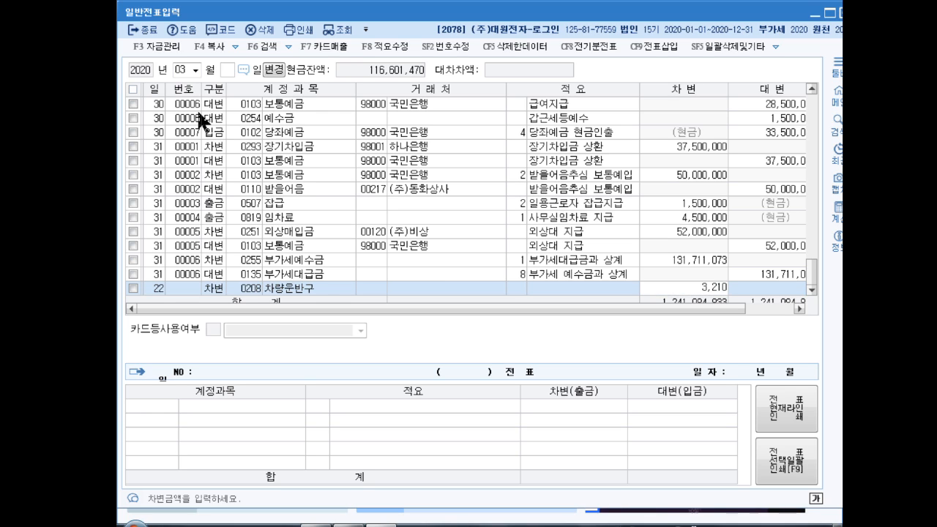
{"action": "key", "text": "Return"}
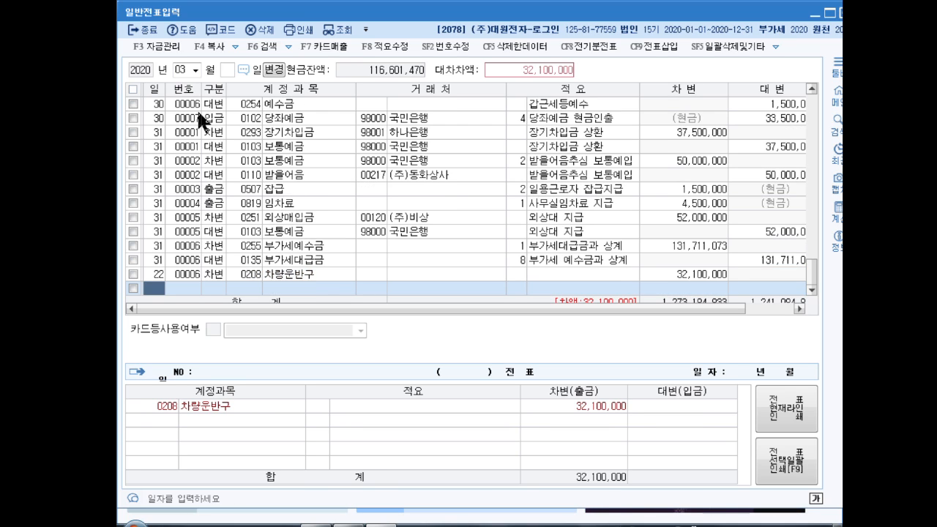
- Add a credit (대변) line dated the 22nd for account 자산수증이익 (0917) with an amount of 30,000,000
{"action": "key", "text": "Return"}
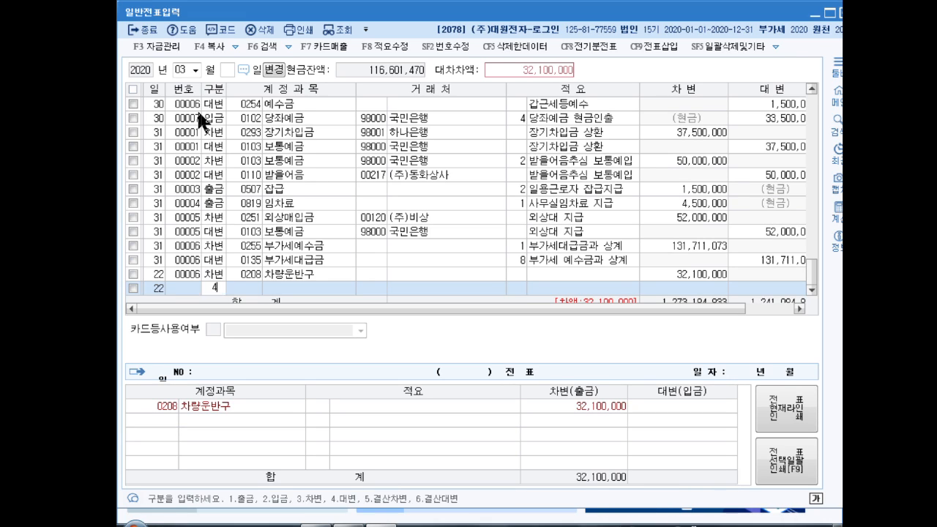
{"action": "type", "text": "4"}
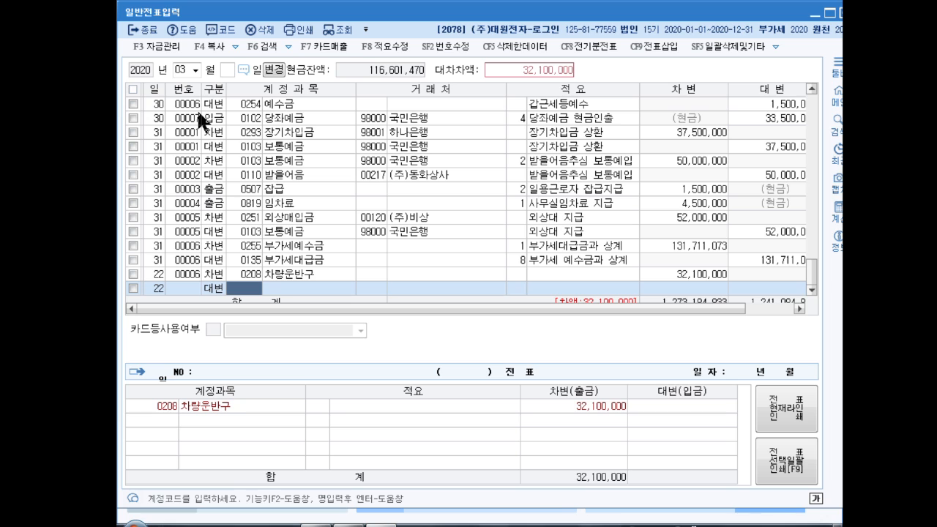
{"action": "type", "text": "자산수"}
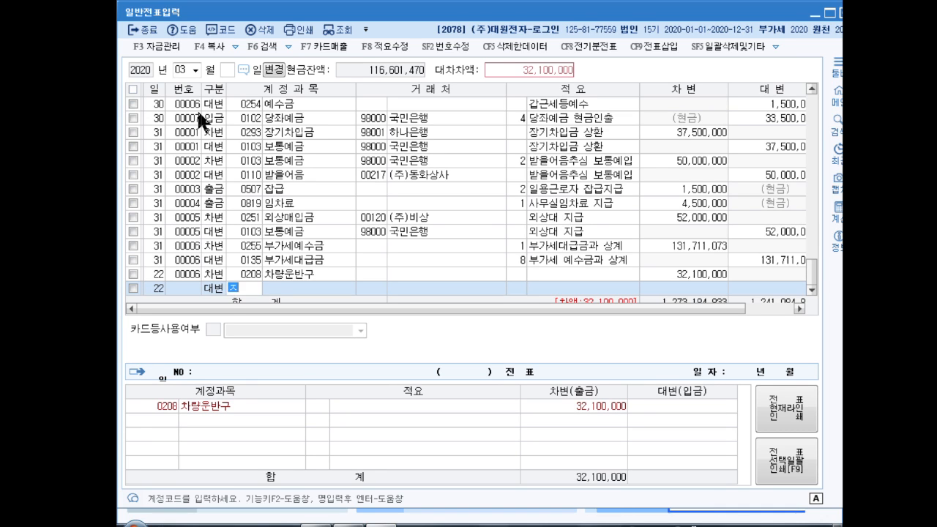
{"action": "key", "text": "Return"}
{"action": "key", "text": "Return"}
{"action": "key", "text": "Return"}
{"action": "key", "text": "Return"}
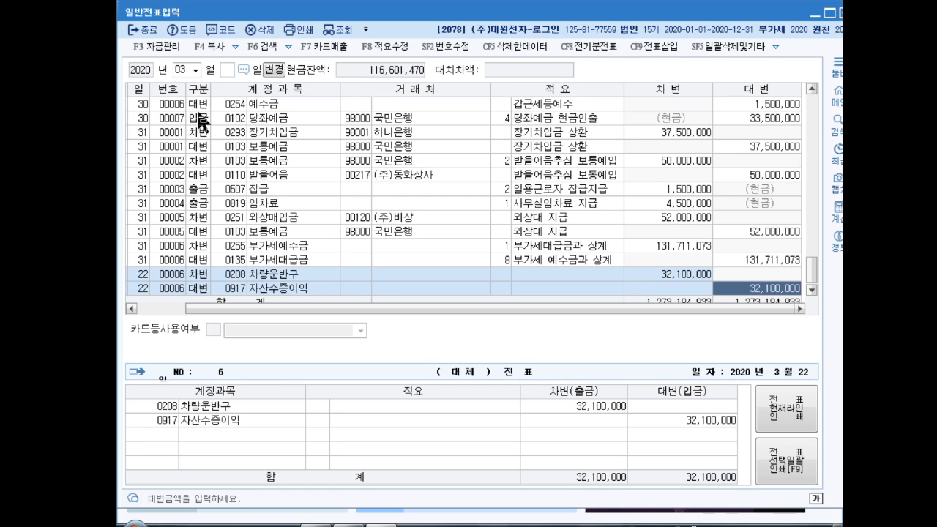
{"action": "type", "text": "30000000"}
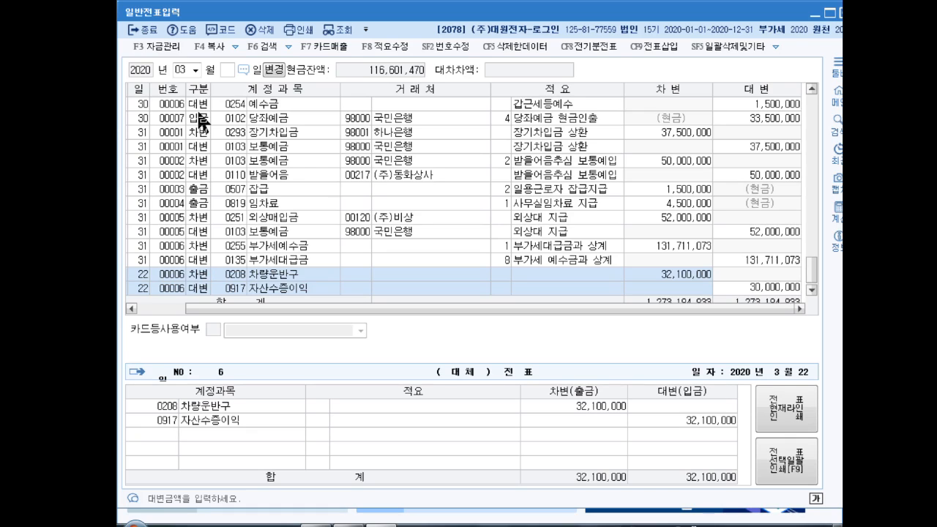
{"action": "key", "text": "Return"}
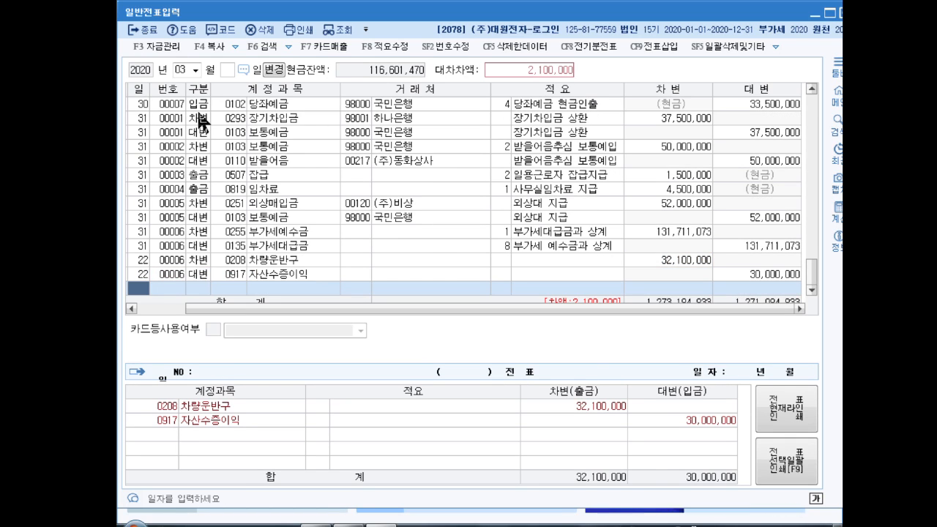
- Add a credit (대변) line dated the 22nd for account 현금 (0101) with the remaining 2,100,000
{"action": "type", "text": "22"}
{"action": "key", "text": "Return"}
{"action": "type", "text": "4"}
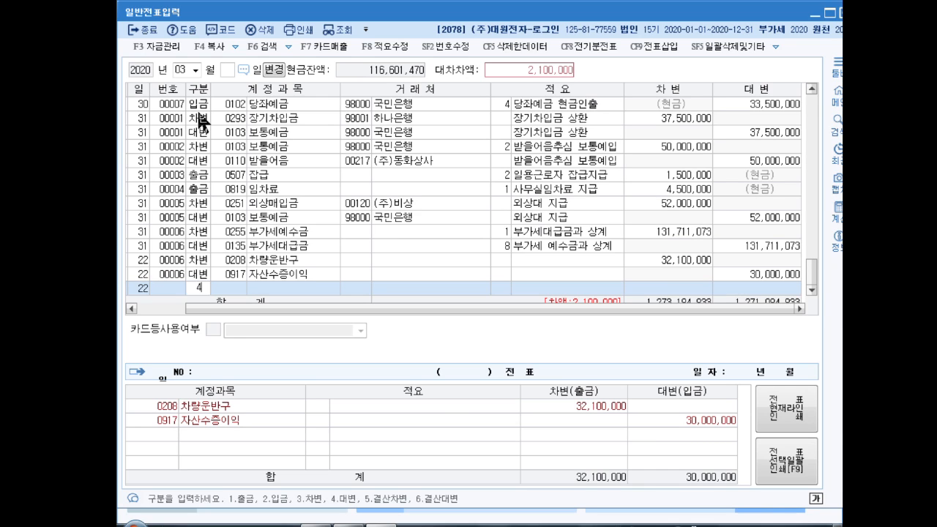
{"action": "key", "text": "Return"}
{"action": "type", "text": "101"}
{"action": "key", "text": "Return"}
{"action": "key", "text": "Return"}
{"action": "key", "text": "Return"}
{"action": "key", "text": "Return"}
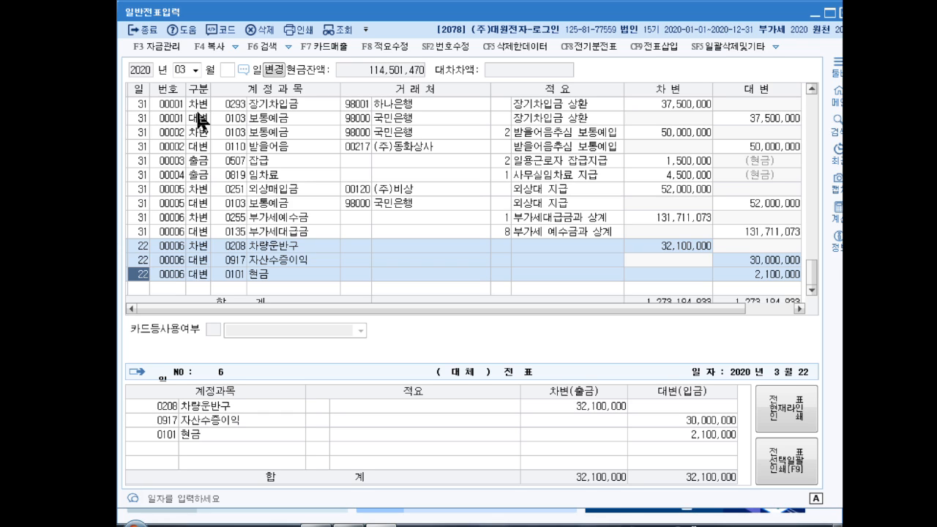
- Switch the voucher month to April and start a debit (차변) line dated the 15th
{"action": "left_click", "coordinate": [181, 69]}
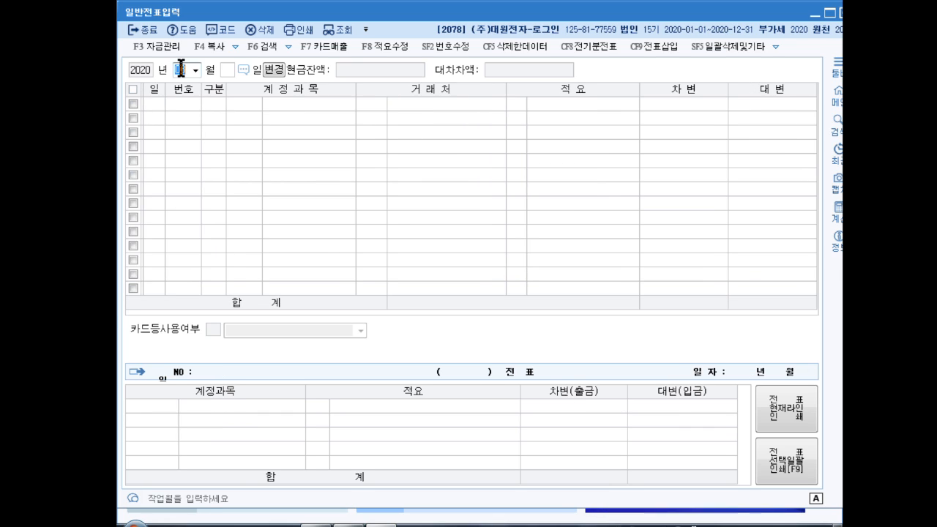
{"action": "type", "text": "06"}
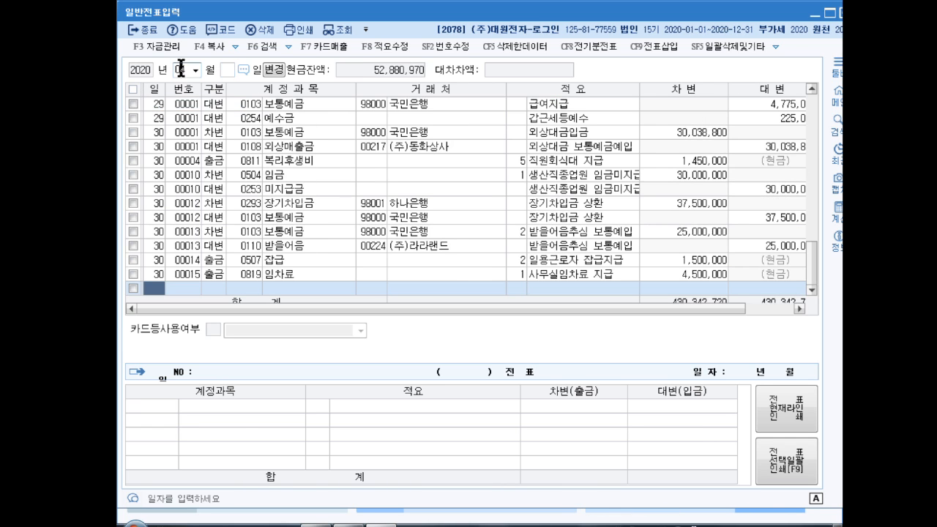
{"action": "type", "text": "15"}
{"action": "key", "text": "Return"}
{"action": "type", "text": "3"}
{"action": "key", "text": "Return"}
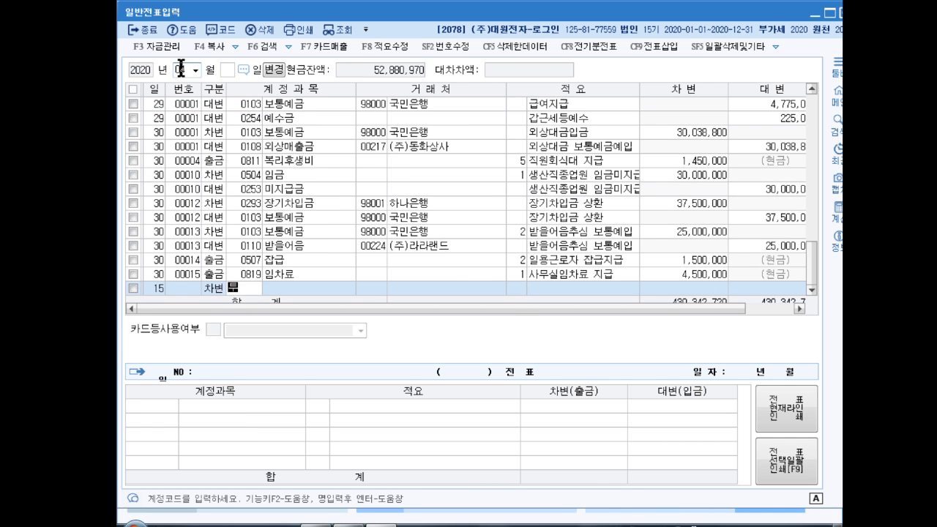
- Assign account 투자부동산 (0183) to the debit line and enter an amount of 94,000,000
{"action": "type", "text": "투자부"}
{"action": "key", "text": "Return"}
{"action": "key", "text": "Return"}
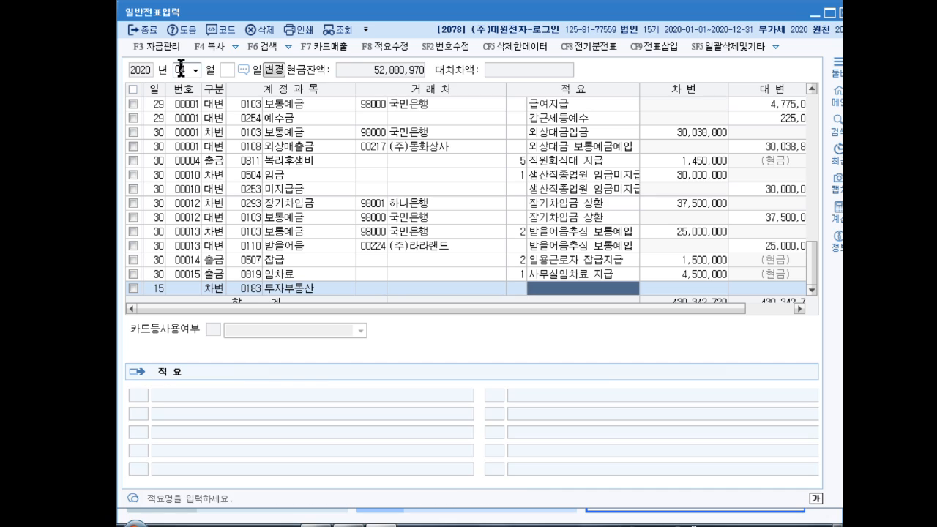
{"action": "key", "text": "Return"}
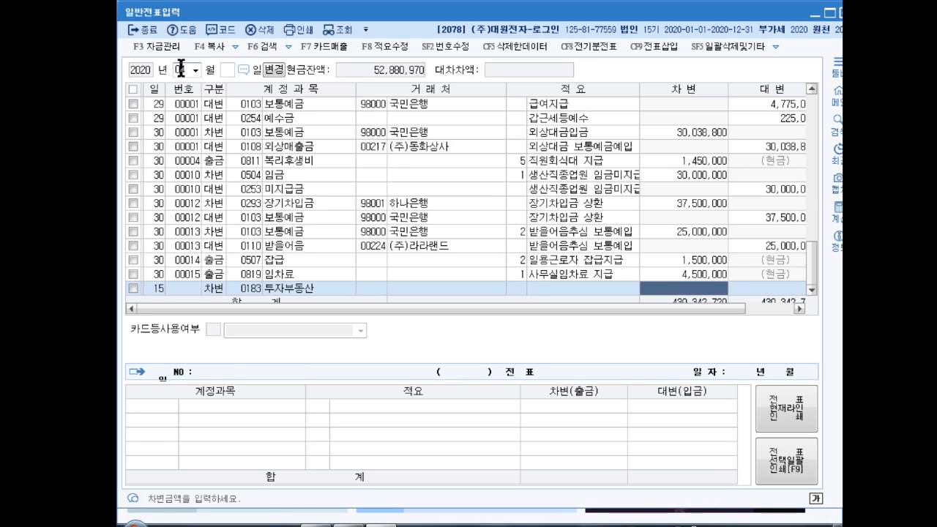
{"action": "type", "text": "94000000"}
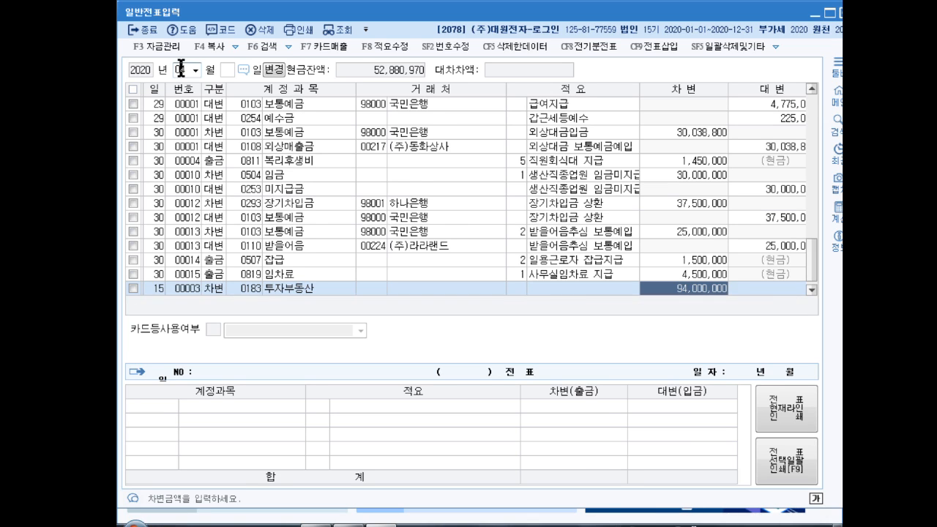
{"action": "key", "text": "Return"}
- Add a credit (대변) line dated the 15th for account 당좌예금 (0102) with an amount of 90,000,000
{"action": "type", "text": "4"}
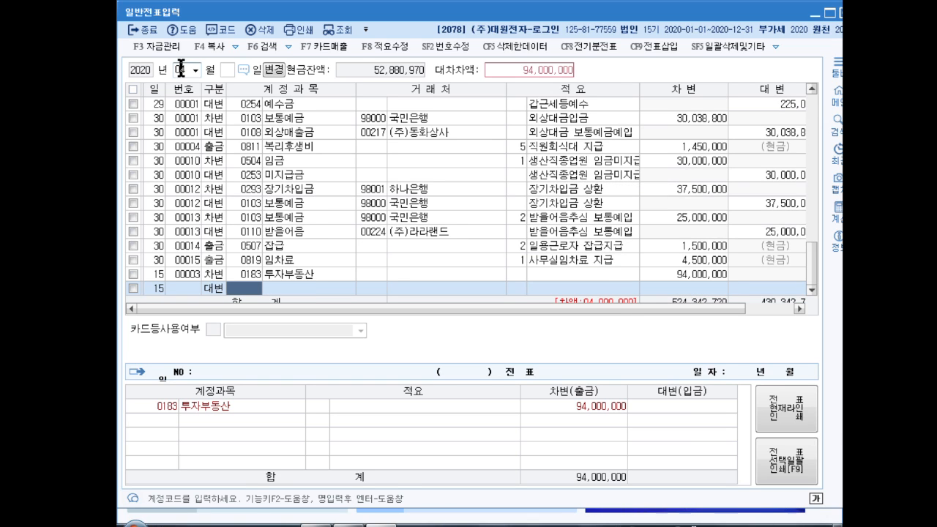
{"action": "type", "text": "당좌예"}
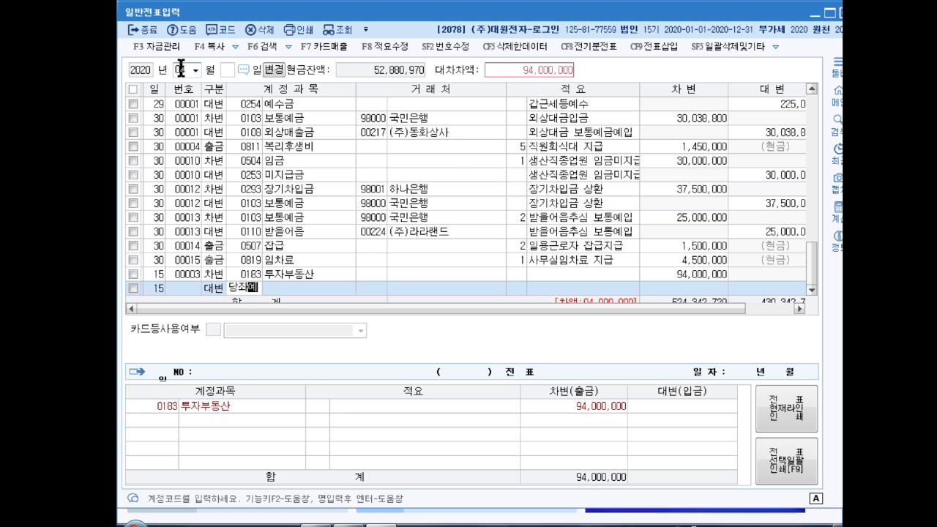
{"action": "key", "text": "Return"}
{"action": "key", "text": "Return"}
{"action": "key", "text": "Return"}
{"action": "key", "text": "Return"}
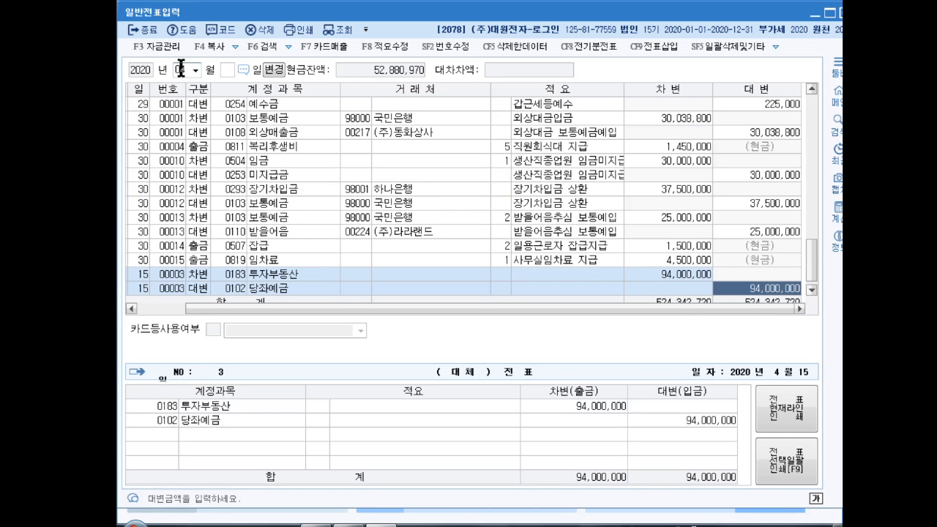
{"action": "type", "text": "90000000"}
{"action": "key", "text": "Return"}
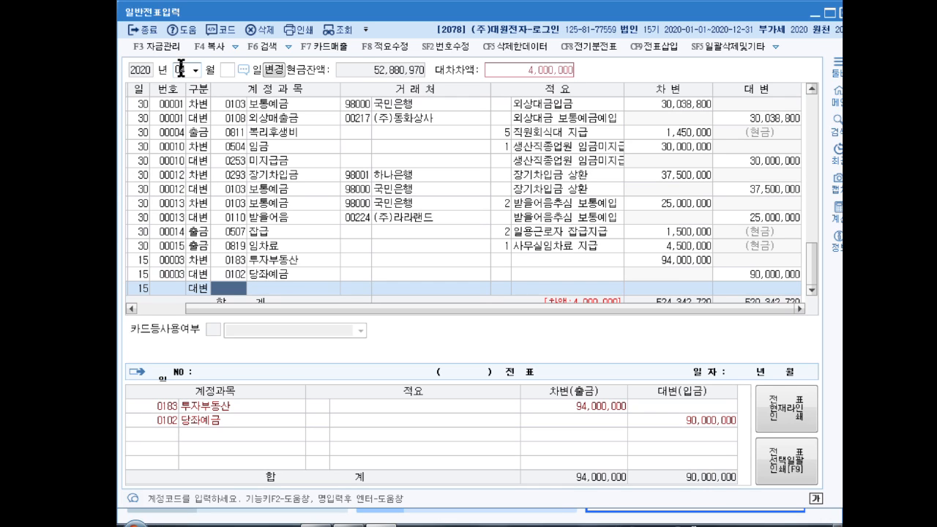
- Add a credit line dated the 15th for account 보통예금 (0103) with the remaining 4,000,000
{"action": "type", "text": "보통예"}
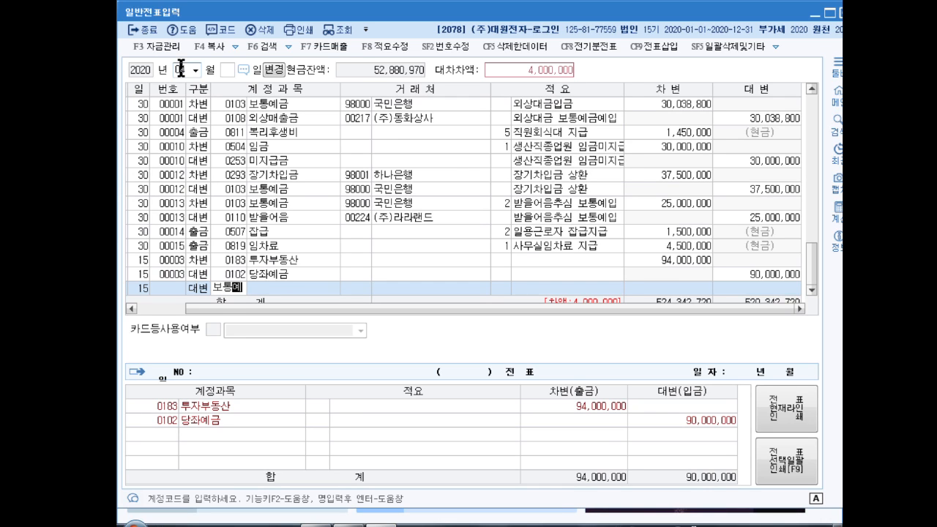
{"action": "key", "text": "Return"}
{"action": "key", "text": "Return"}
{"action": "key", "text": "Return"}
{"action": "key", "text": "Return"}
{"action": "key", "text": "Return"}
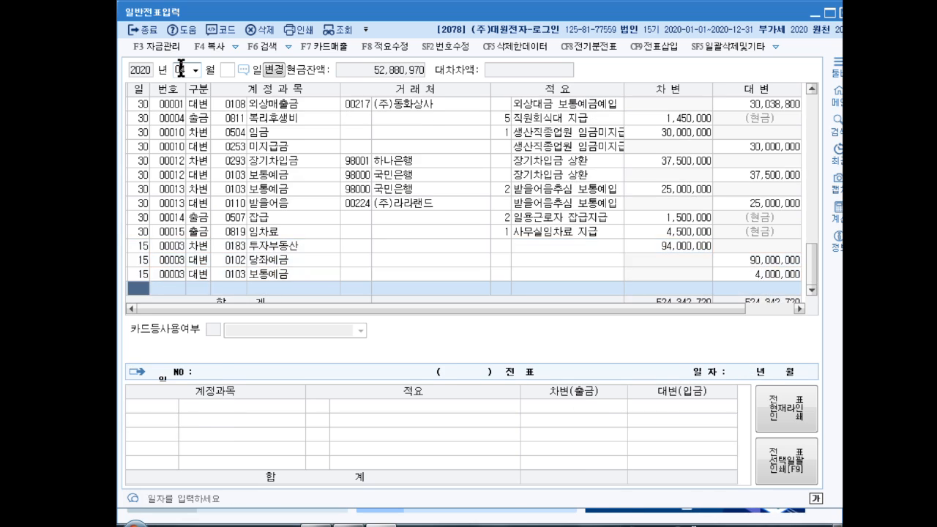
{"action": "key", "text": "Up"}
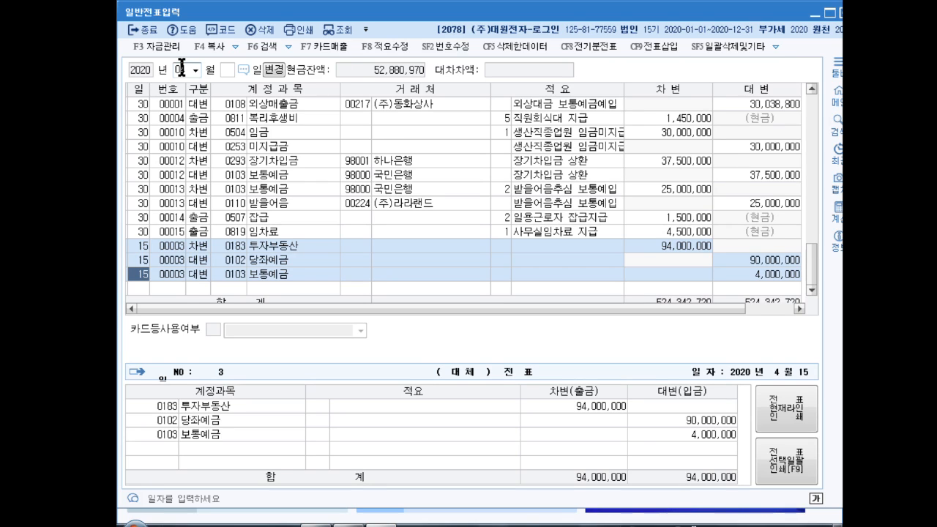
- Enter a debit (차변) line dated April 25 for account 사채 (0291) with an amount of 50,000,000
{"action": "key", "text": "Down"}
{"action": "type", "text": "25"}
{"action": "key", "text": "Return"}
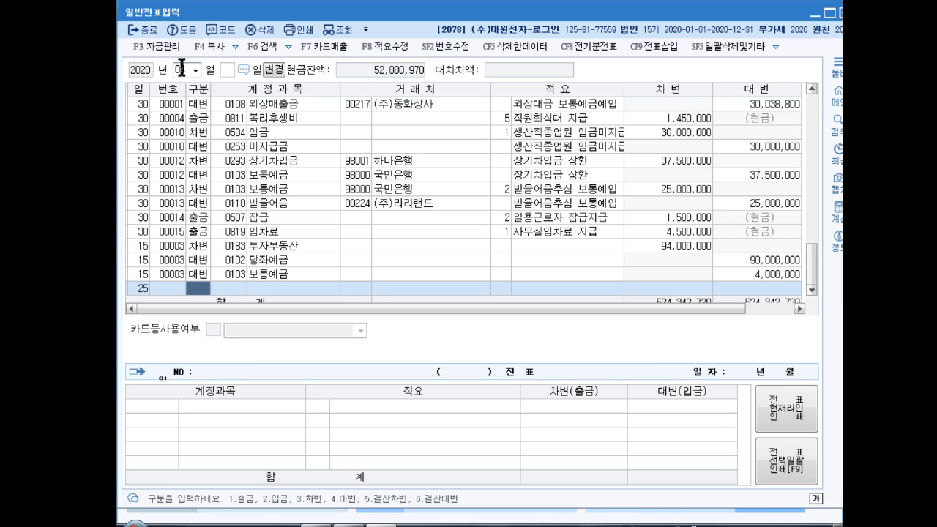
{"action": "type", "text": "3"}
{"action": "key", "text": "Return"}
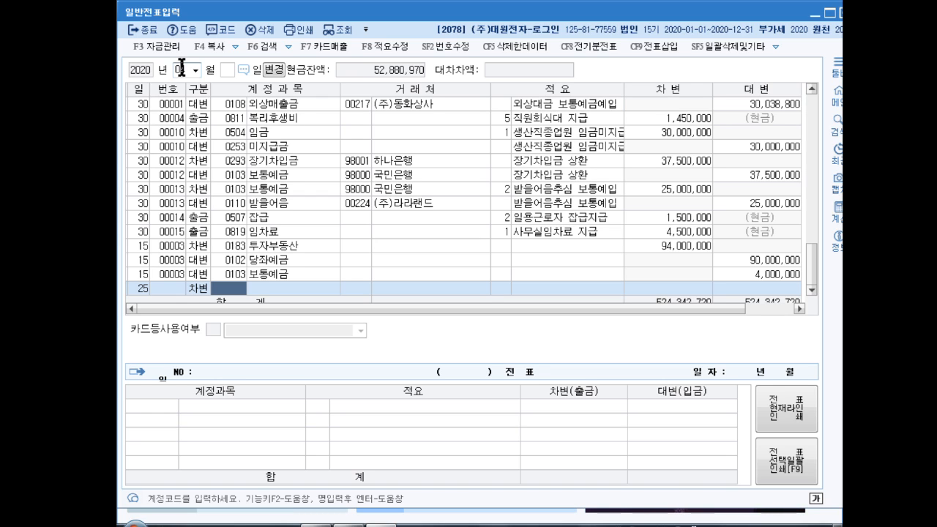
{"action": "type", "text": "0291"}
{"action": "key", "text": "Return"}
{"action": "key", "text": "Return"}
{"action": "key", "text": "Return"}
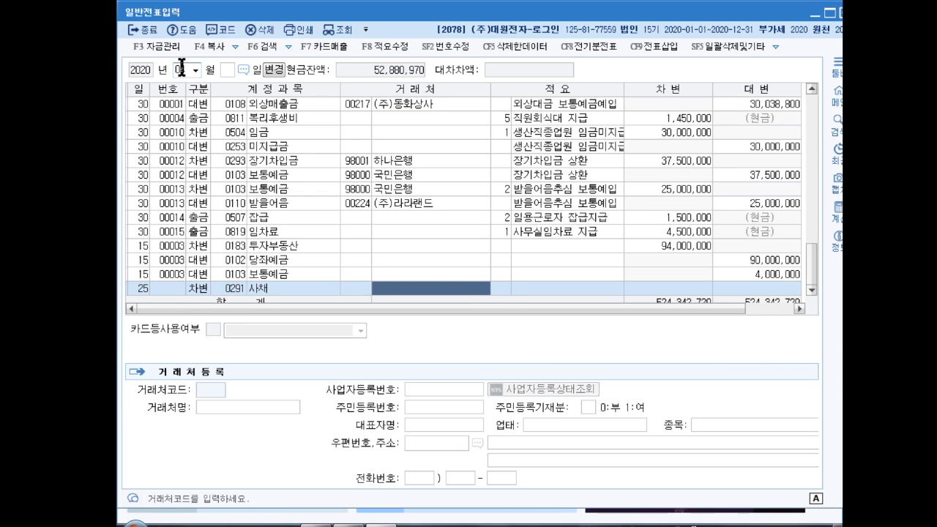
{"action": "type", "text": "50000000"}
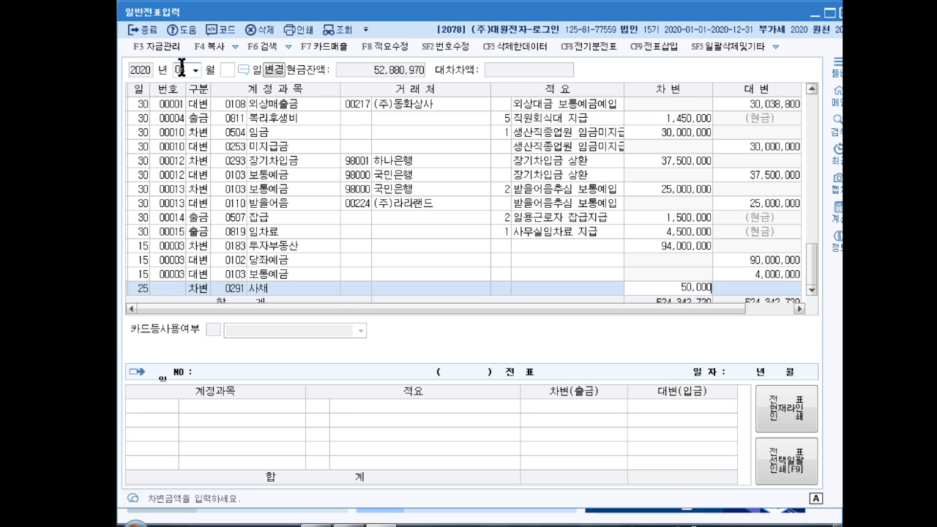
{"action": "key", "text": "Return"}
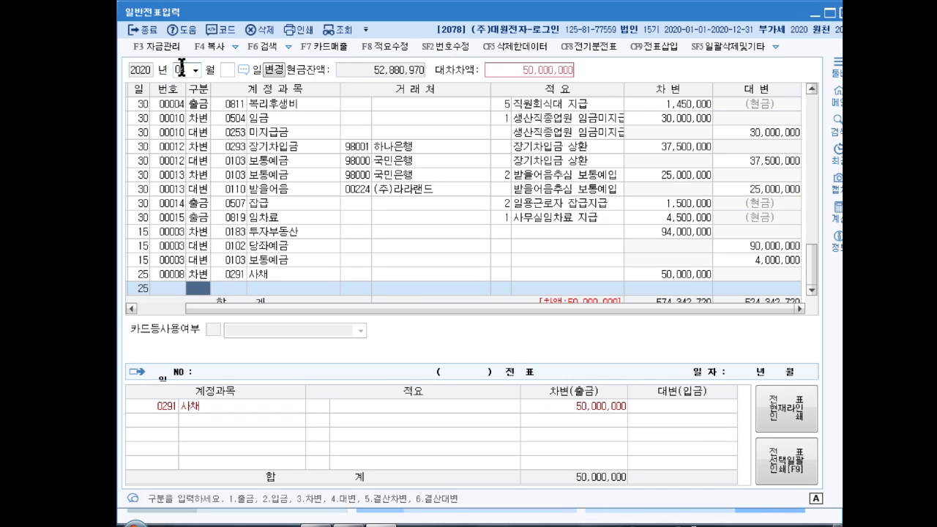
- Add a credit (대변) line dated the 25th for account 사채할인발행차금 (0292) with an amount of 3,000,000
{"action": "type", "text": "4"}
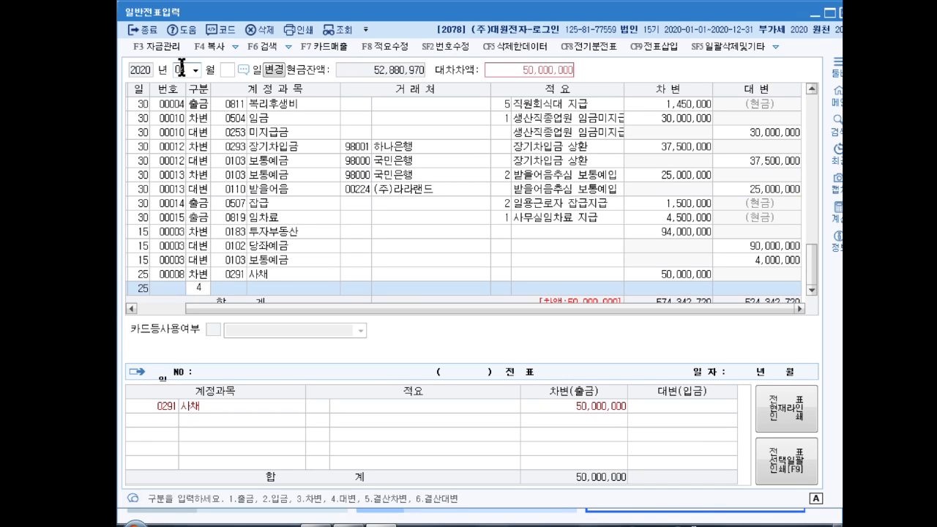
{"action": "key", "text": "Return"}
{"action": "type", "text": "사채할"}
{"action": "key", "text": "Return"}
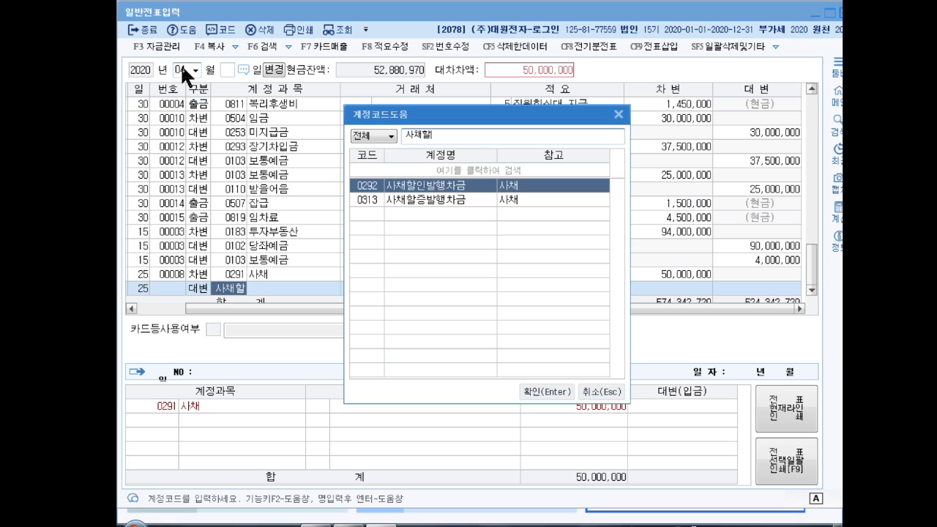
{"action": "key", "text": "Return"}
{"action": "key", "text": "Return"}
{"action": "key", "text": "Return"}
{"action": "key", "text": "Return"}
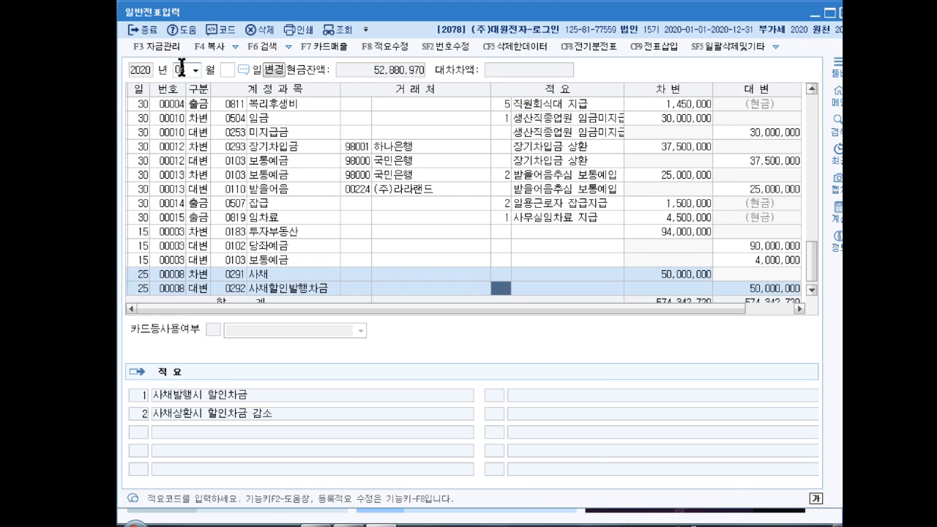
{"action": "type", "text": "3000000"}
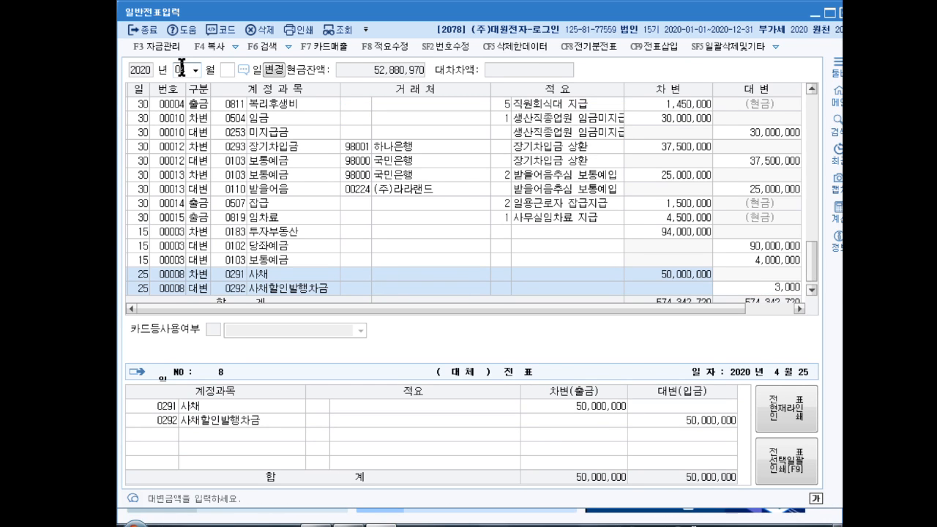
{"action": "key", "text": "Return"}
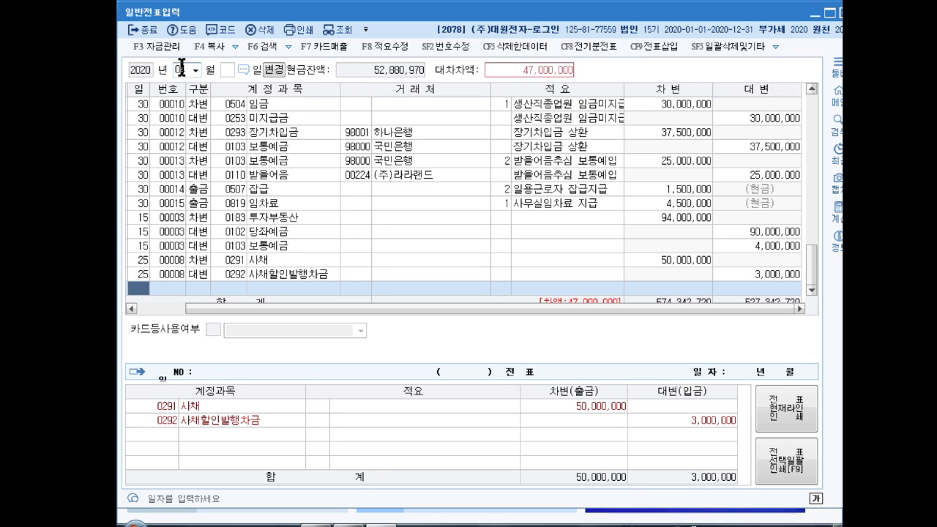
- Add a credit line dated the 25th for account 보통예금 (0103) with an amount of 62,000,000
{"action": "type", "text": "25"}
{"action": "key", "text": "Return"}
{"action": "type", "text": "4"}
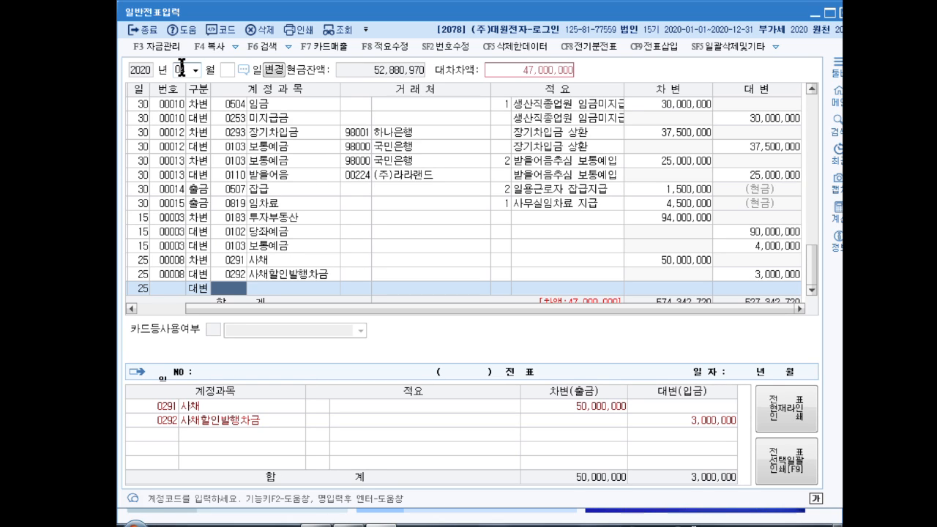
{"action": "type", "text": "보통"}
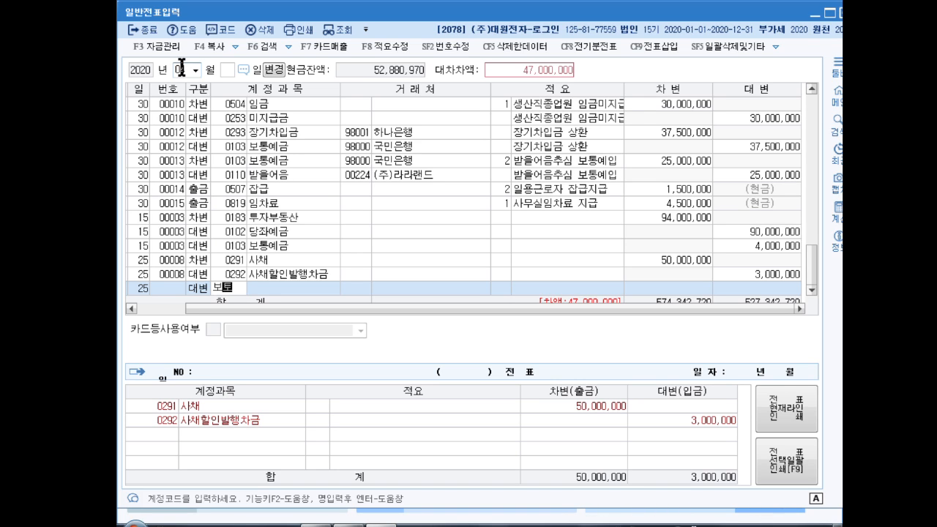
{"action": "type", "text": "예"}
{"action": "key", "text": "Return"}
{"action": "key", "text": "Return"}
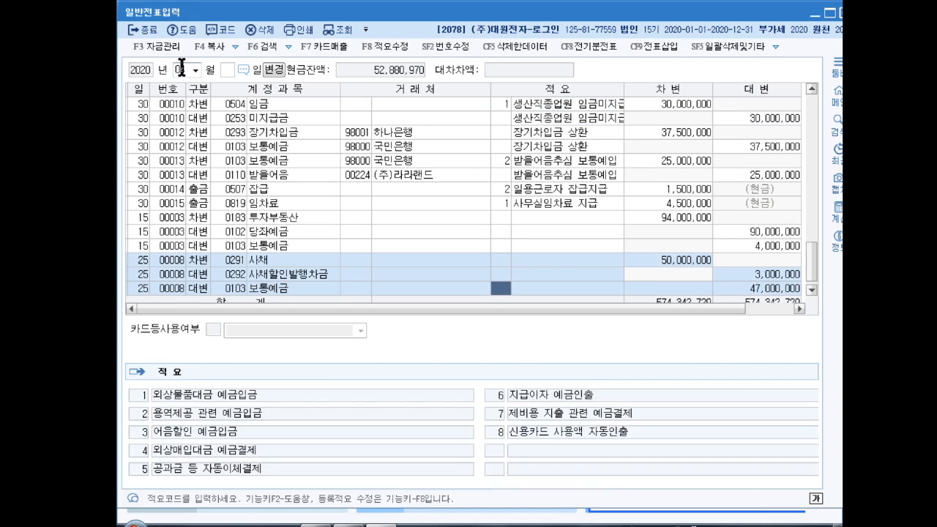
{"action": "key", "text": "Return"}
{"action": "type", "text": "62000000"}
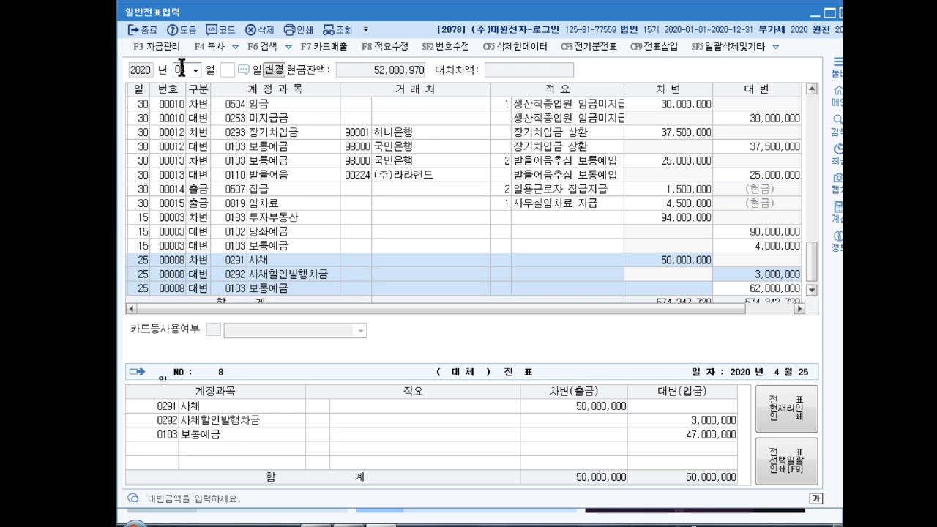
{"action": "key", "text": "Return"}
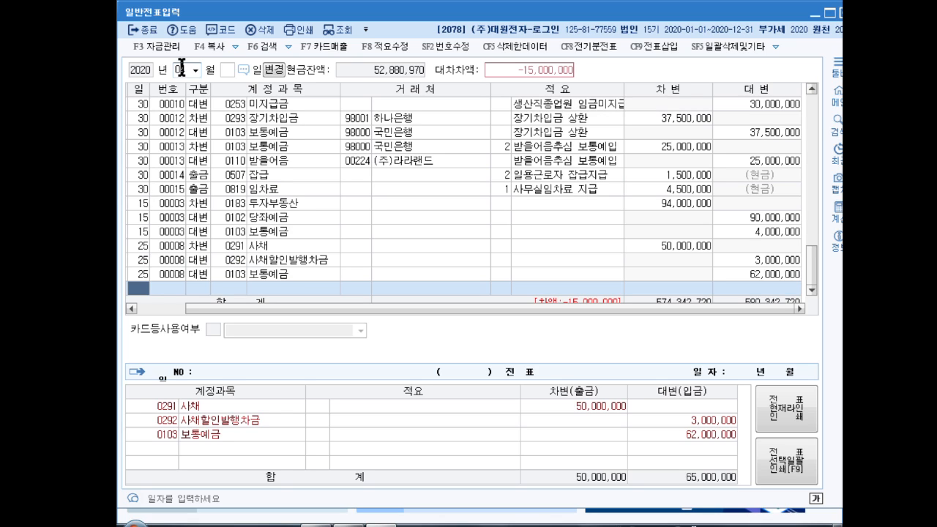
- Add a debit (차변) line dated the 25th for account 사채상환손실 (0968) with the balancing amount of 15,000,000
{"action": "key", "text": "Return"}
{"action": "type", "text": "3"}
{"action": "key", "text": "Return"}
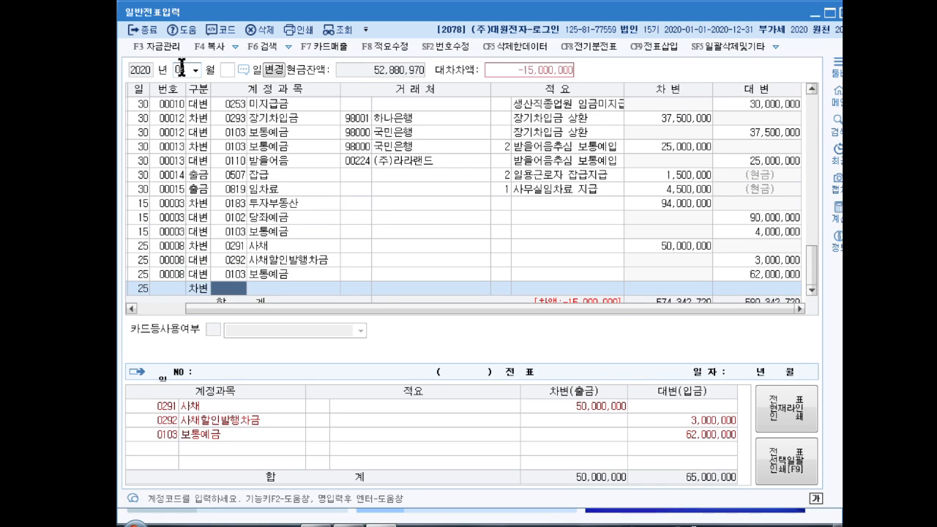
{"action": "type", "text": "사채상"}
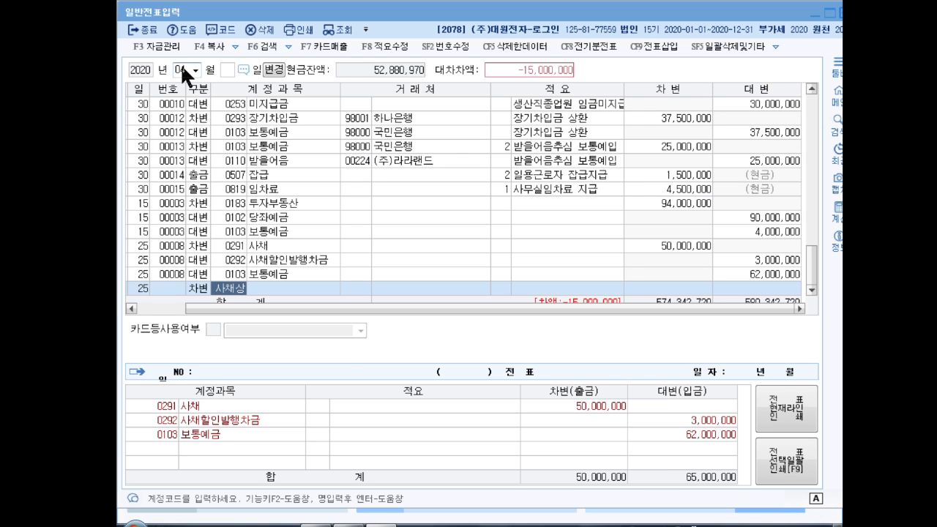
{"action": "key", "text": "Return"}
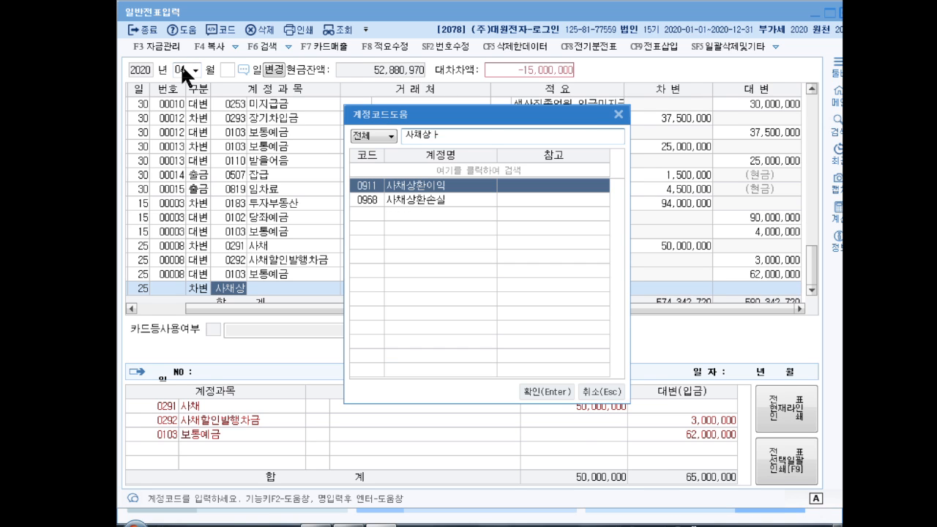
{"action": "key", "text": "Down"}
{"action": "key", "text": "Return"}
{"action": "key", "text": "Return"}
{"action": "key", "text": "Return"}
{"action": "key", "text": "Return"}
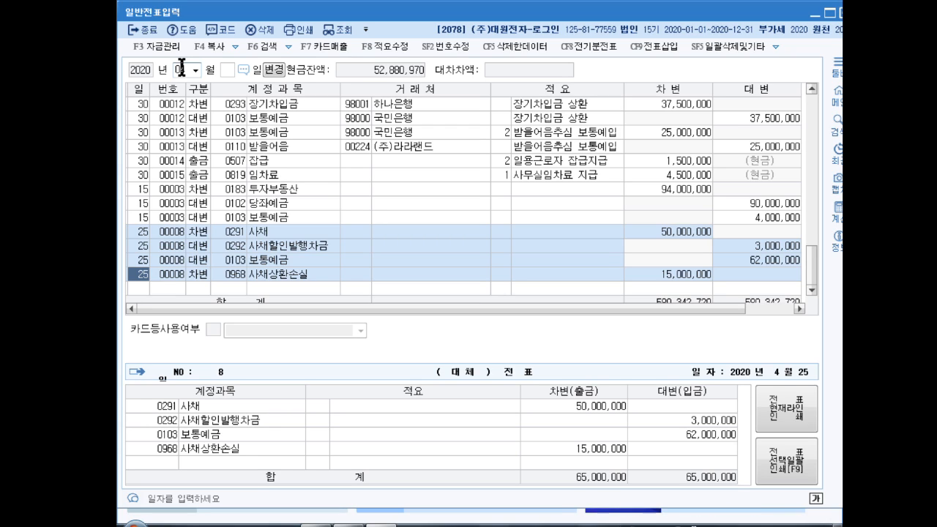
- Switch the voucher's working month to June (06) 2020
{"action": "left_click", "coordinate": [181, 70]}
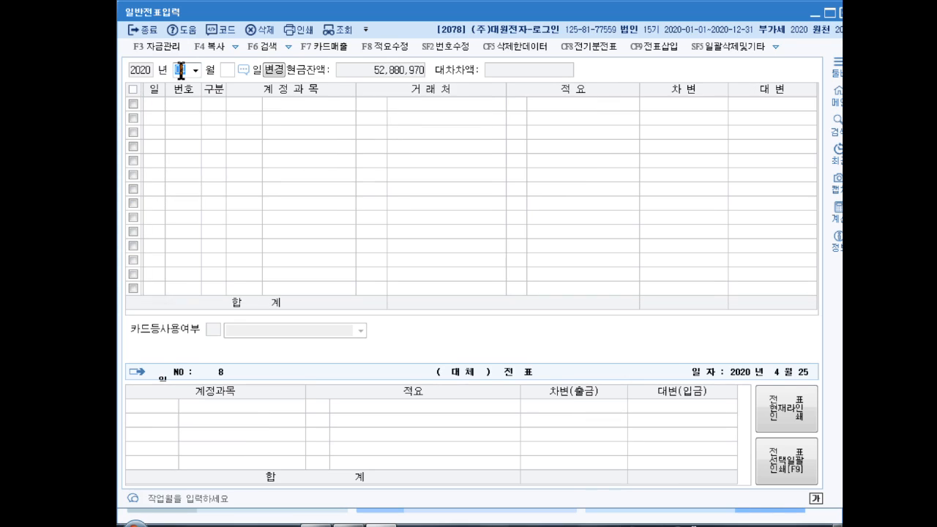
{"action": "type", "text": "12"}
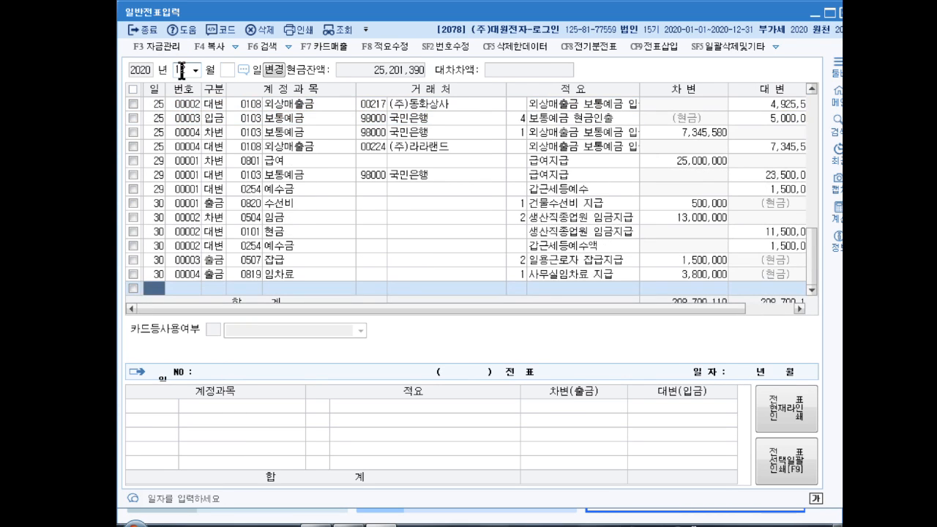
{"action": "left_click", "coordinate": [182, 69]}
{"action": "type", "text": "6"}
{"action": "key", "text": "Return"}
{"action": "key", "text": "Return"}
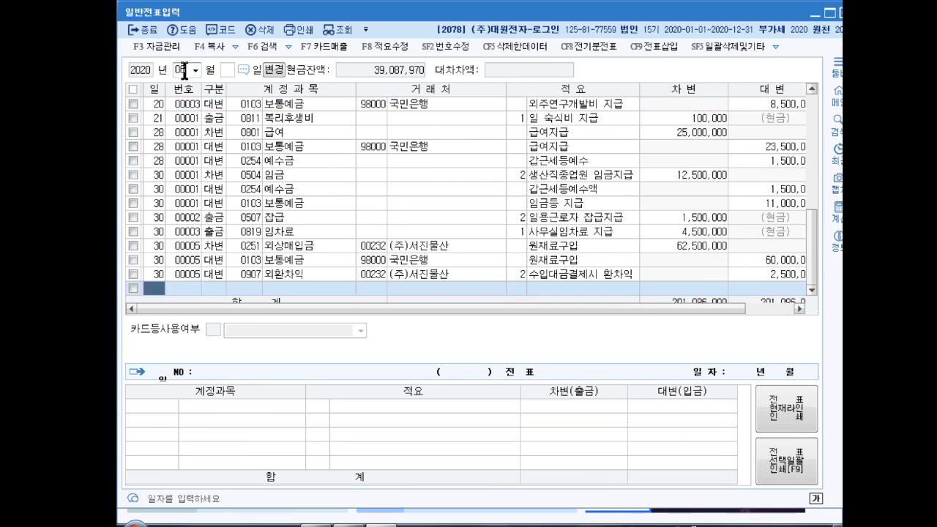
- Enter a debit line dated June 25 for account 미지급세금 (0261) with an amount of 1,000,000
{"action": "type", "text": "25"}
{"action": "key", "text": "Return"}
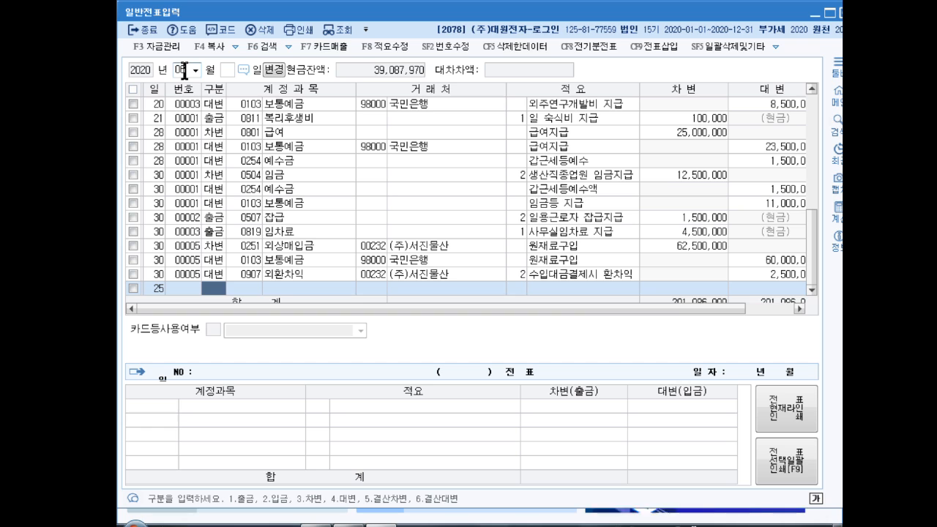
{"action": "type", "text": "3"}
{"action": "key", "text": "Return"}
{"action": "type", "text": "미지급"}
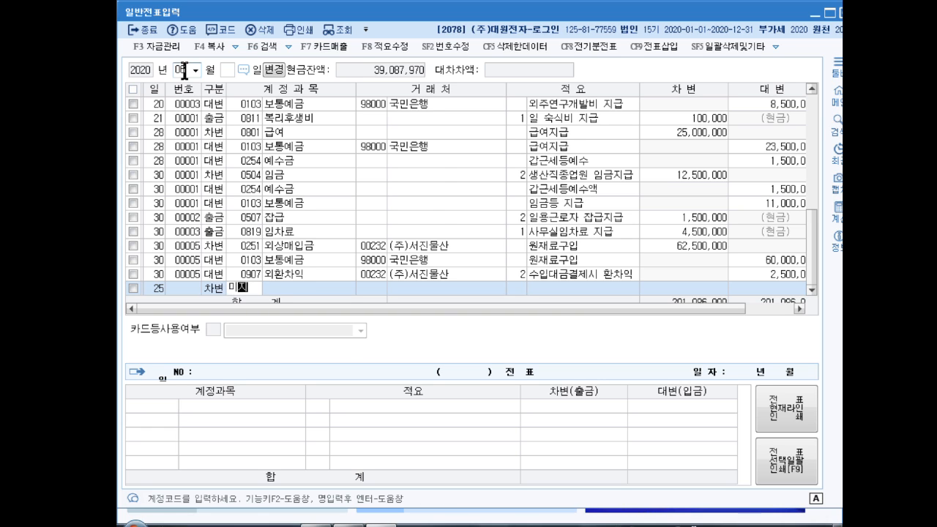
{"action": "key", "text": "Return"}
{"action": "key", "text": "Down"}
{"action": "key", "text": "Return"}
{"action": "key", "text": "Return"}
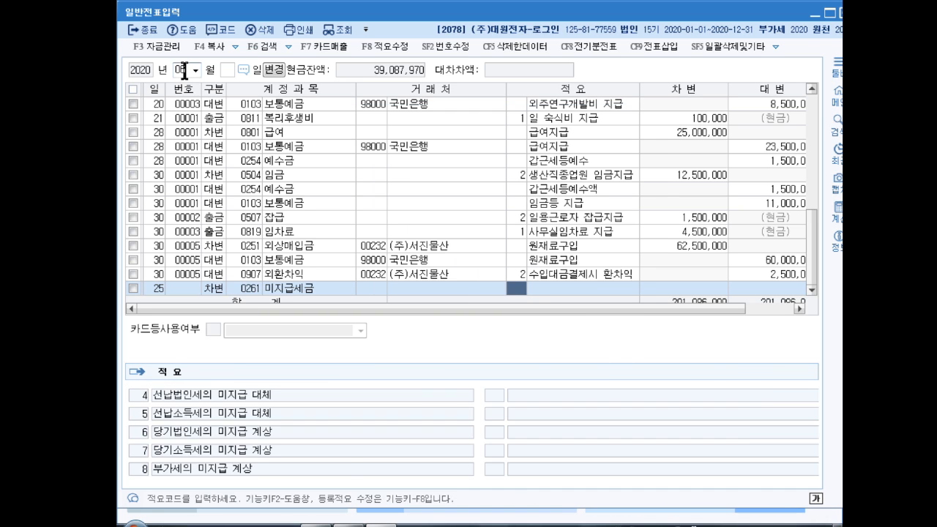
{"action": "key", "text": "Return"}
{"action": "type", "text": "1000000"}
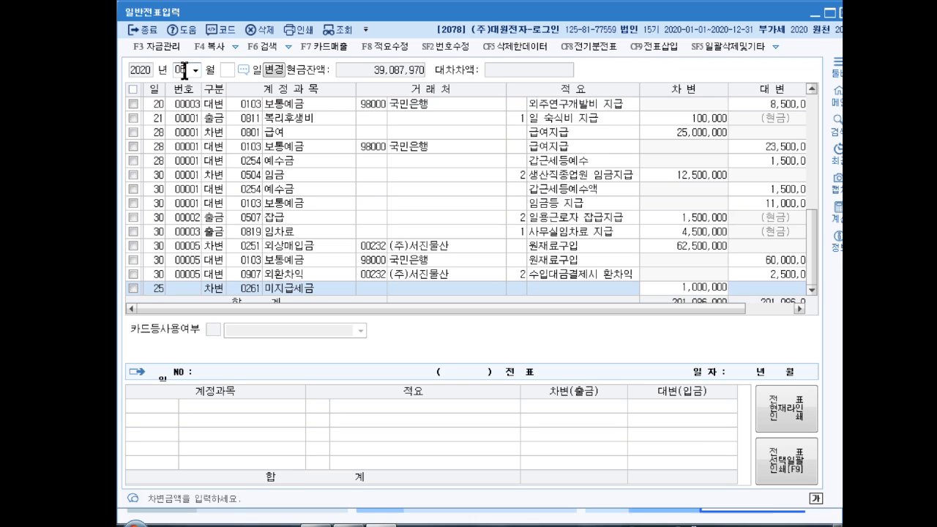
{"action": "key", "text": "Return"}
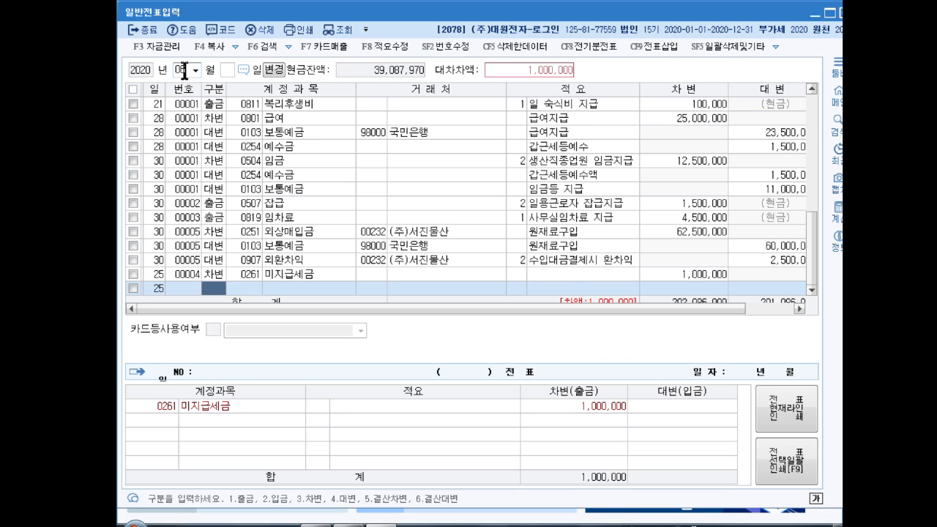
- Add a debit line dated the 25th for account 세금과공과 (0817) with an amount of 50,000
{"action": "type", "text": "3"}
{"action": "key", "text": "Return"}
{"action": "type", "text": "세금ㄱ"}
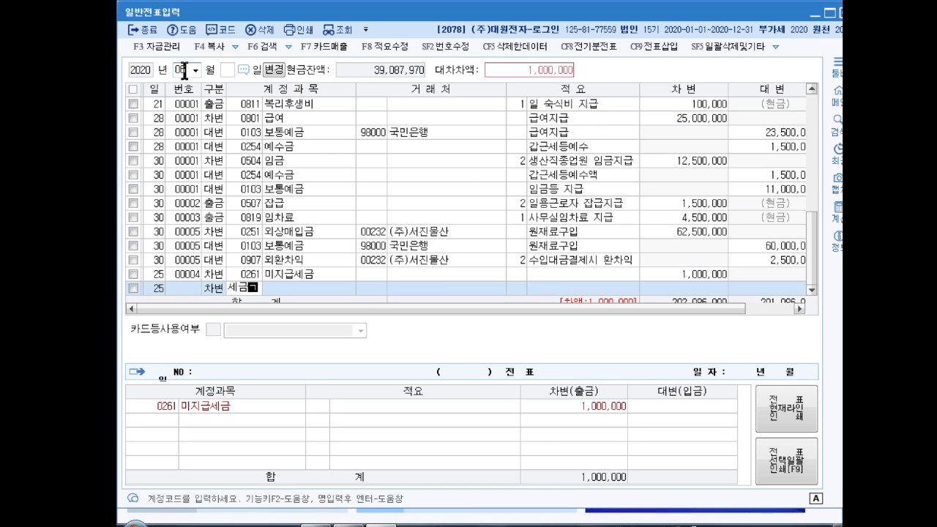
{"action": "type", "text": "ㅘ"}
{"action": "key", "text": "Return"}
{"action": "key", "text": "Down"}
{"action": "key", "text": "Down"}
{"action": "key", "text": "Down"}
{"action": "key", "text": "Down"}
{"action": "key", "text": "Down"}
{"action": "key", "text": "Return"}
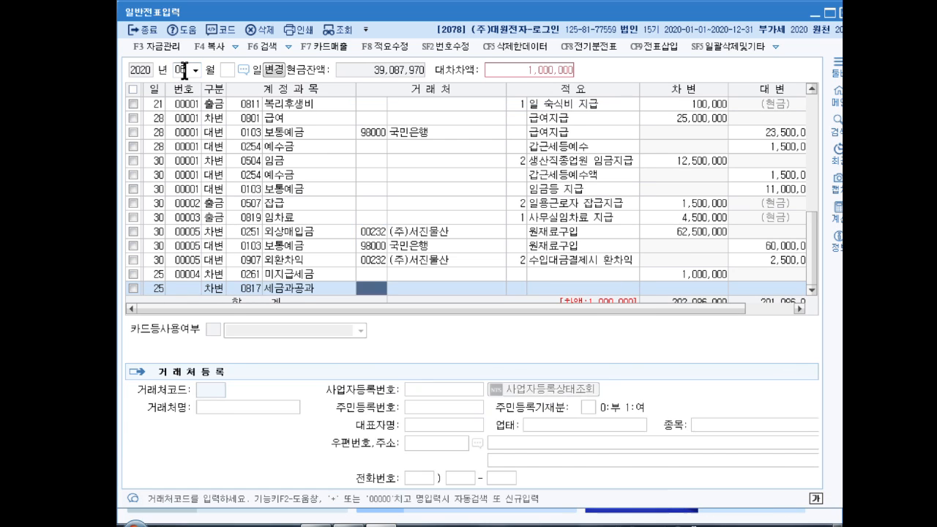
{"action": "key", "text": "Return"}
{"action": "key", "text": "Return"}
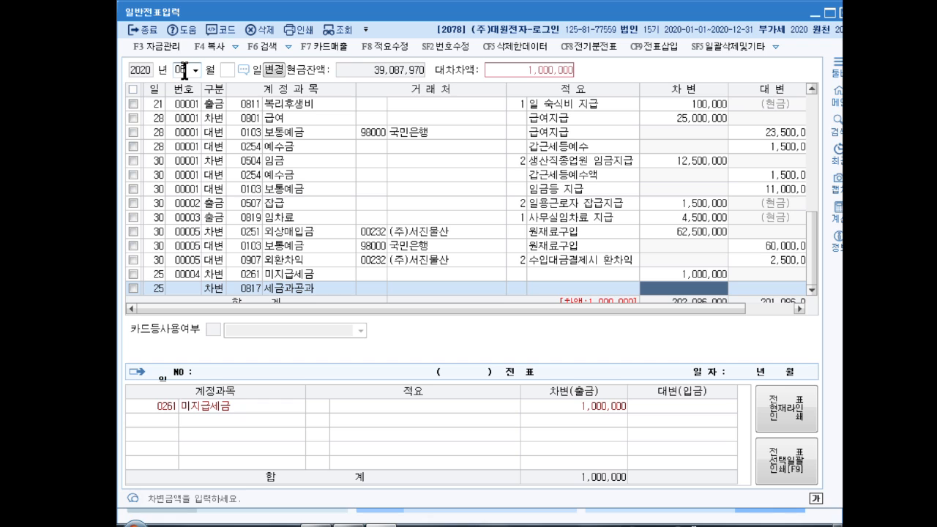
{"action": "type", "text": "500000"}
{"action": "key", "text": "Return"}
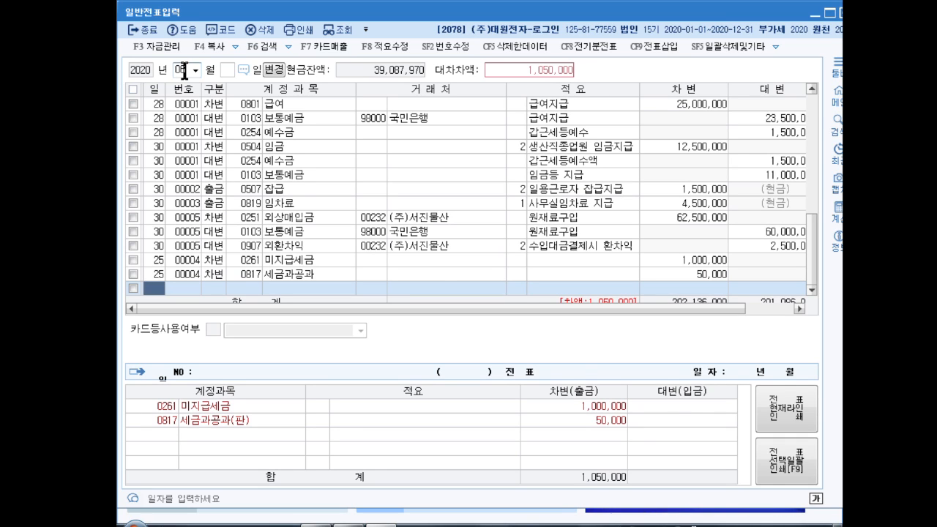
- Add a debit line dated the 25th for account 판매수수료 (0839) with an amount of 10,500
{"action": "key", "text": "Return"}
{"action": "type", "text": "3"}
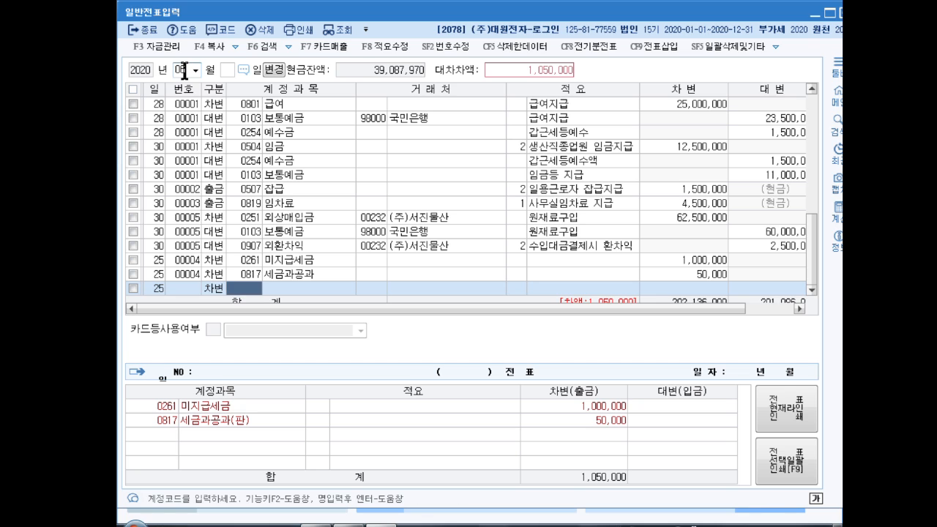
{"action": "type", "text": "수료"}
{"action": "key", "text": "Return"}
{"action": "key", "text": "Down"}
{"action": "key", "text": "Down"}
{"action": "key", "text": "Down"}
{"action": "key", "text": "Down"}
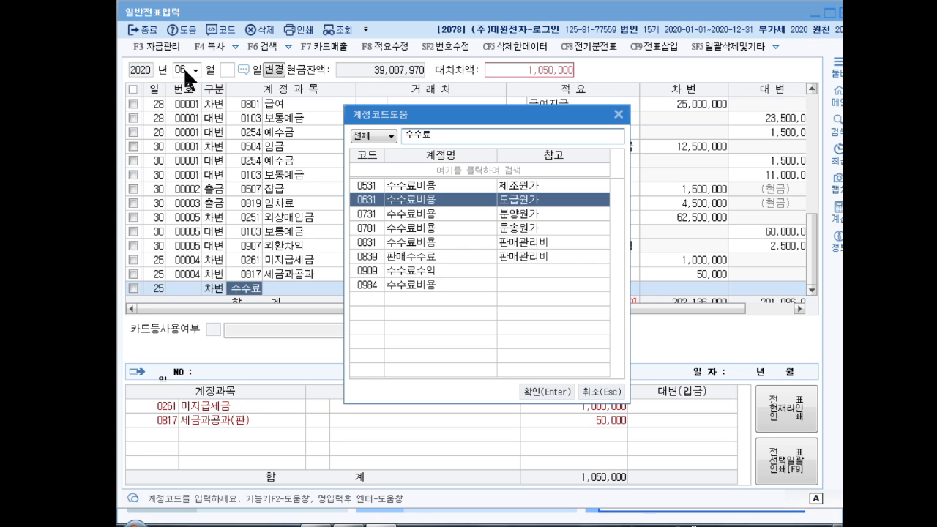
{"action": "key", "text": "Down"}
{"action": "key", "text": "Return"}
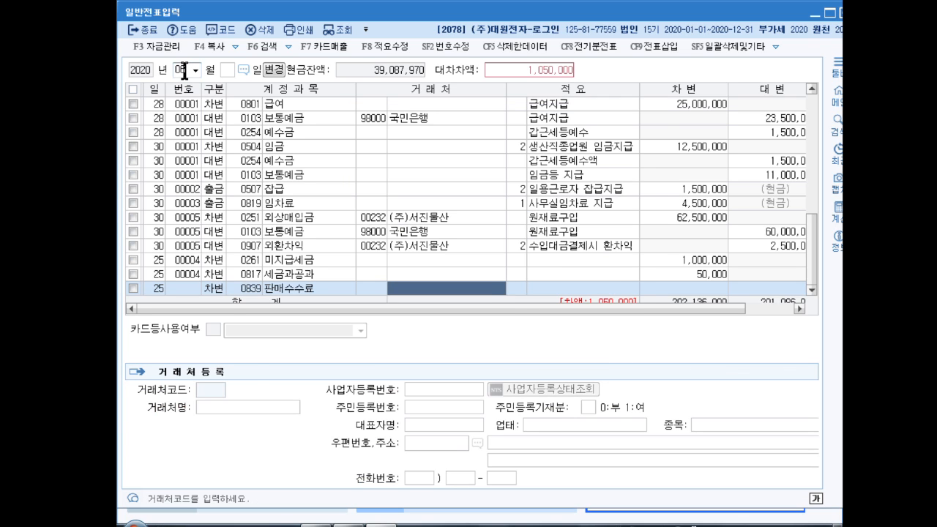
{"action": "key", "text": "Return"}
{"action": "key", "text": "Return"}
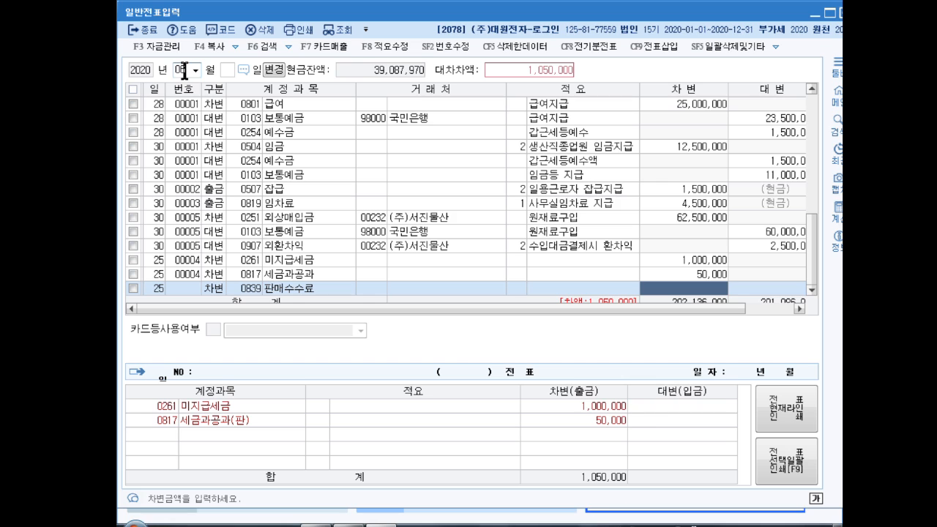
{"action": "type", "text": "10500"}
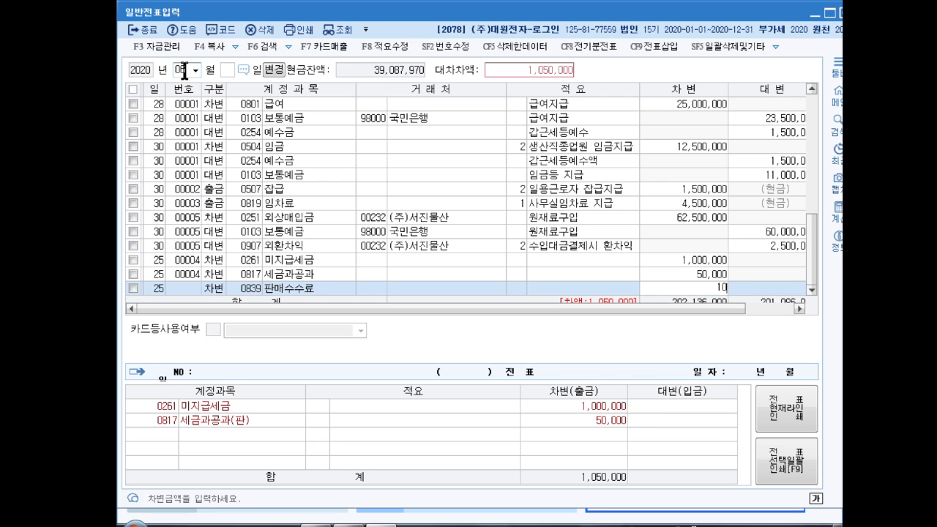
{"action": "key", "text": "Return"}
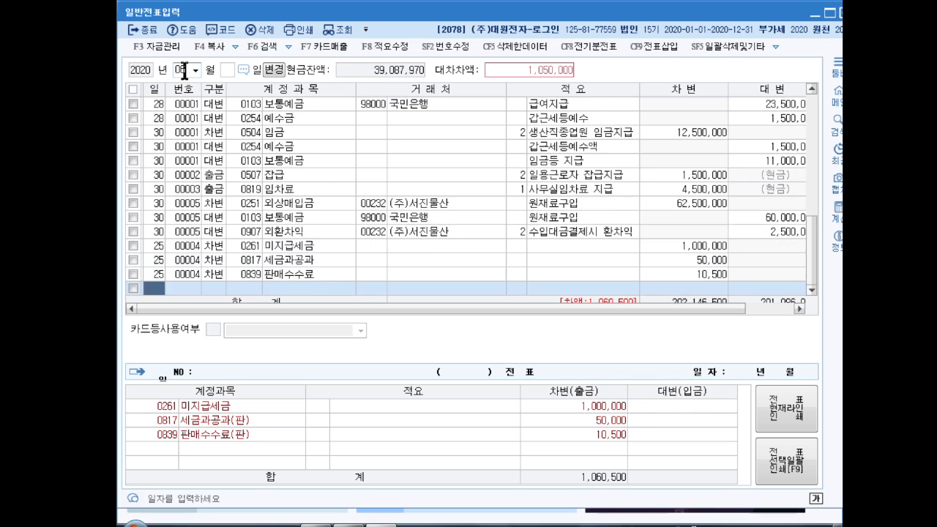
- Add a credit line dated the 25th for account 미지급금 (0253) with vendor 우리카드 (99800) and an amount of 1,060,500
{"action": "key", "text": "Return"}
{"action": "key", "text": "4"}
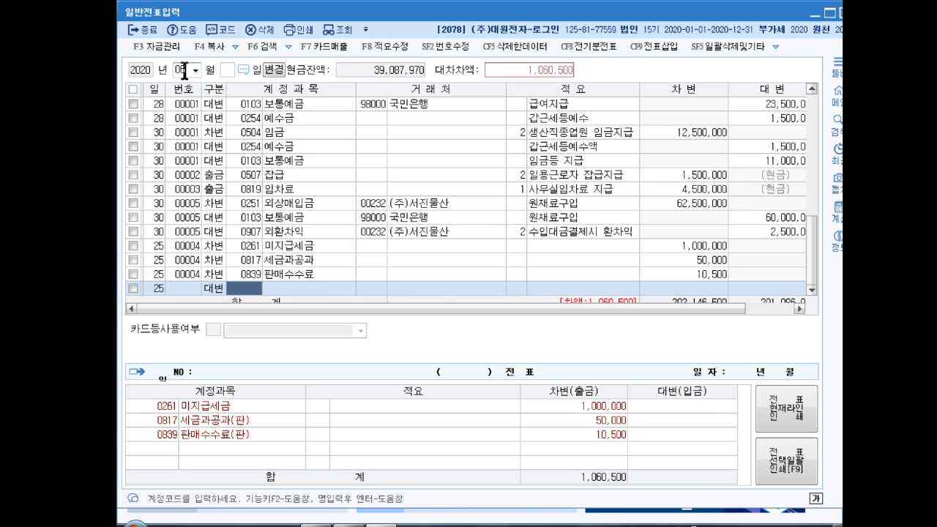
{"action": "type", "text": "미지급"}
{"action": "key", "text": "Return"}
{"action": "key", "text": "Return"}
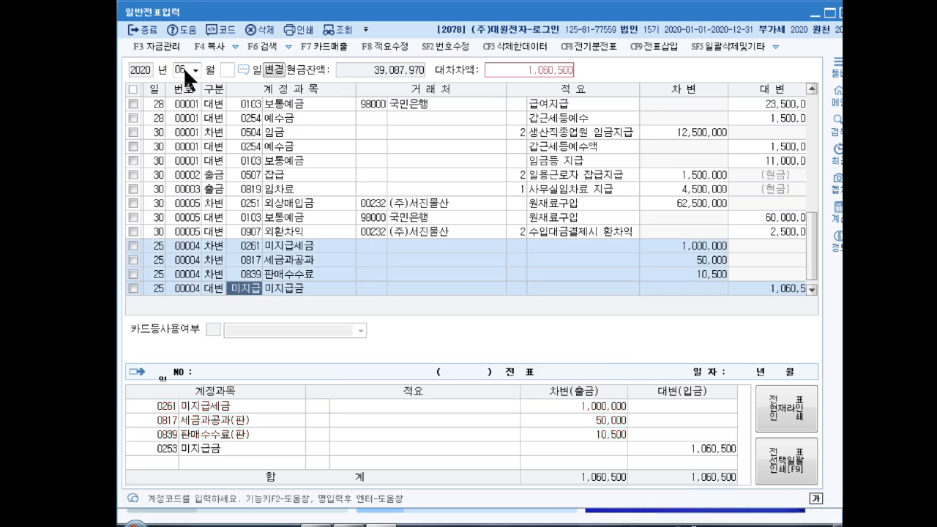
{"action": "type", "text": "우리카"}
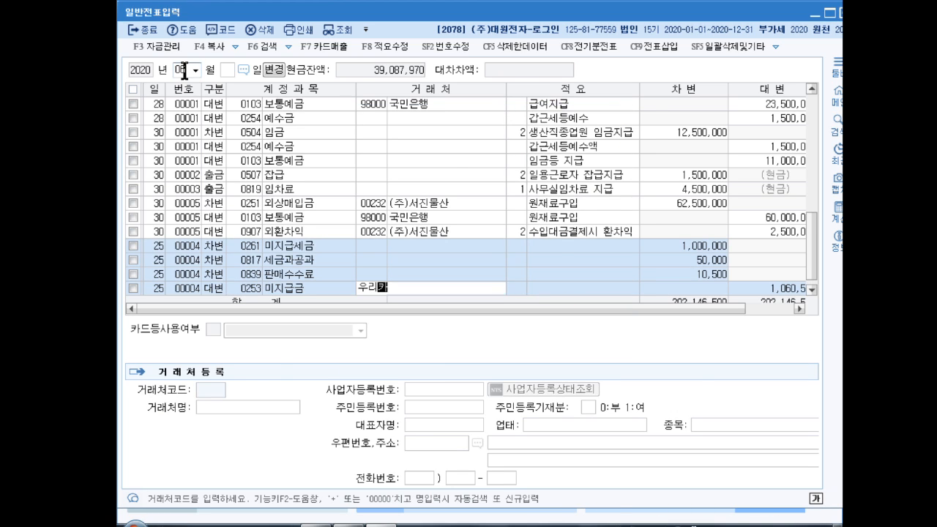
{"action": "key", "text": "Return"}
{"action": "key", "text": "Return"}
{"action": "key", "text": "Return"}
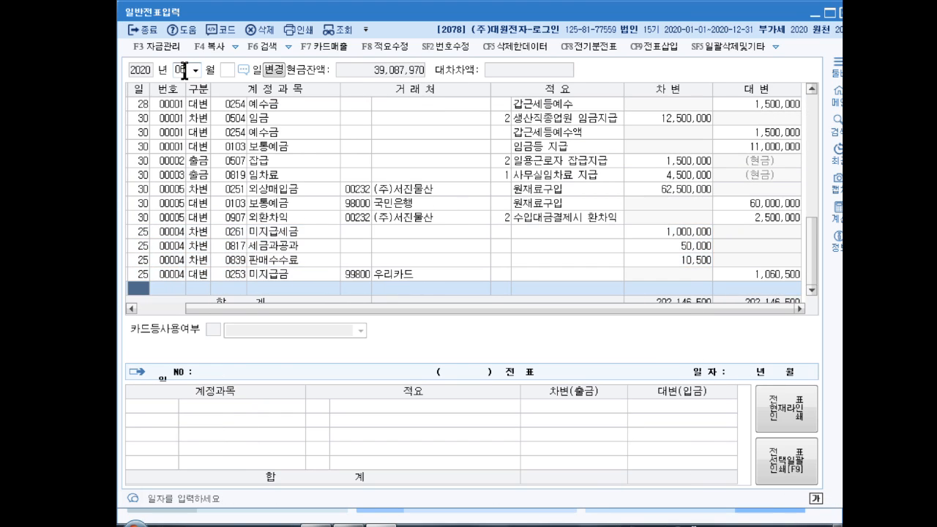
{"action": "key", "text": "Up"}
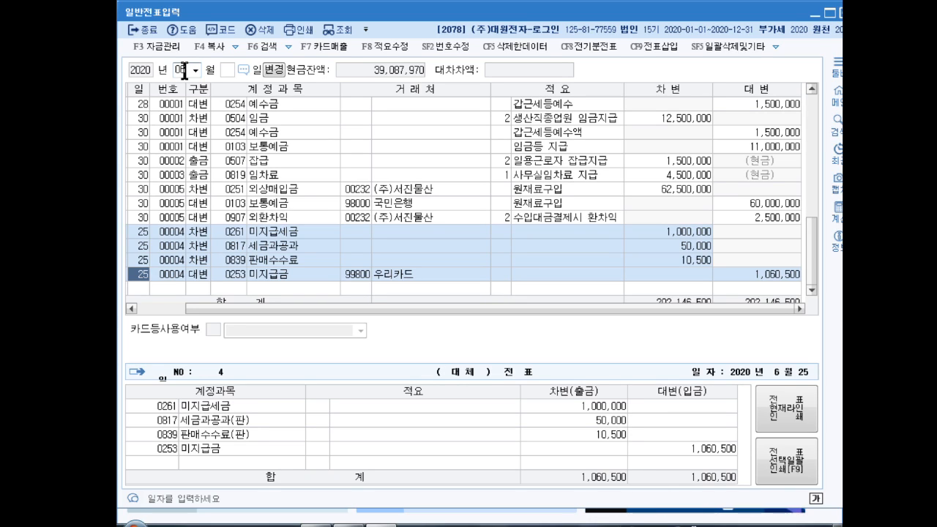
- Switch the voucher's working month to July (07) 2020
{"action": "type", "text": "07"}
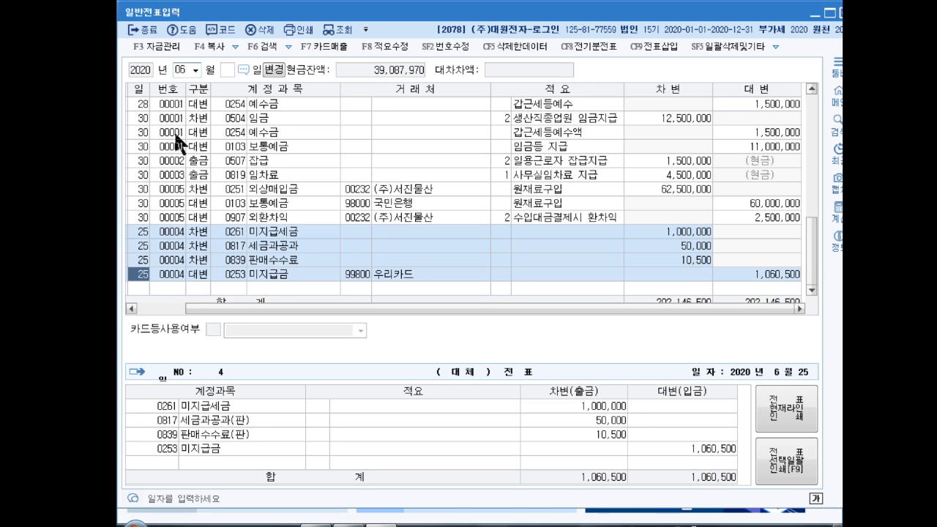
{"action": "key", "text": "Return"}
- Enter a debit line dated July 8 for account 매도가능증권 (0178) with an amount of 12,080,000
{"action": "key", "text": "Return"}
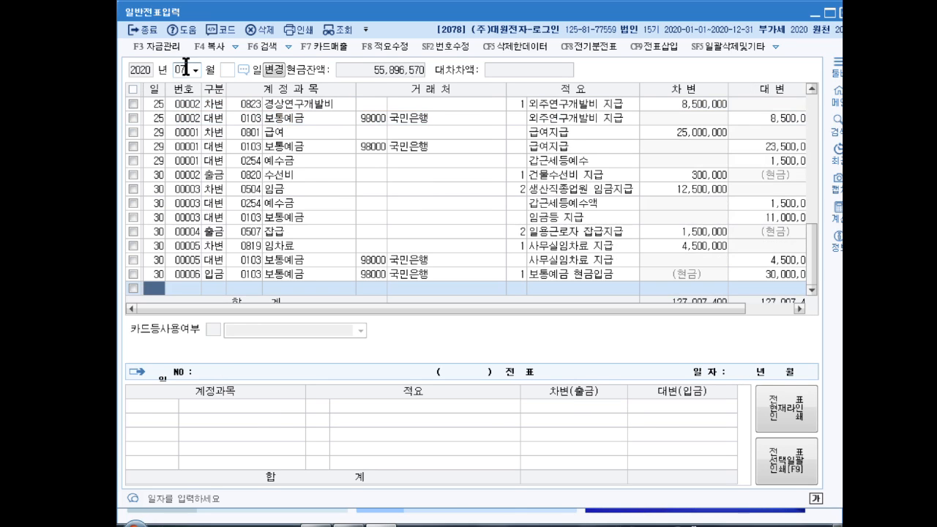
{"action": "type", "text": "8"}
{"action": "key", "text": "Return"}
{"action": "type", "text": "3매도가"}
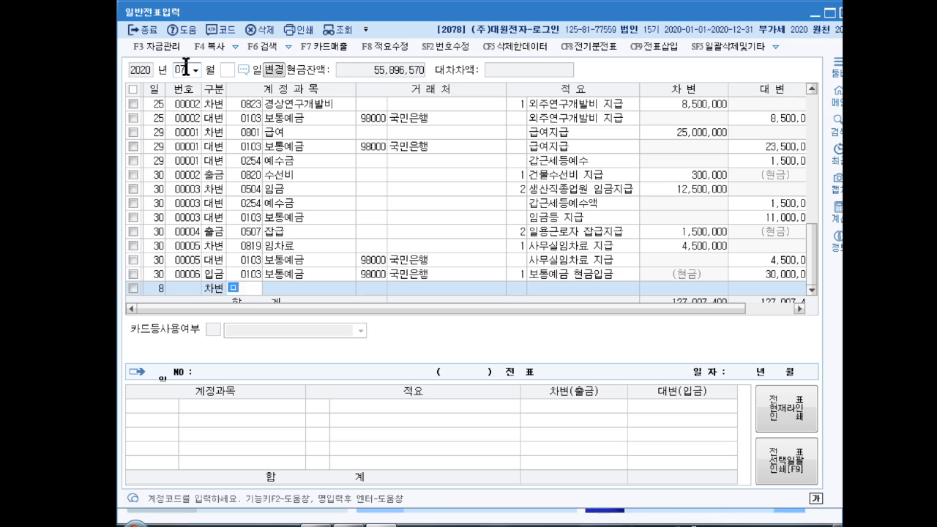
{"action": "key", "text": "Return"}
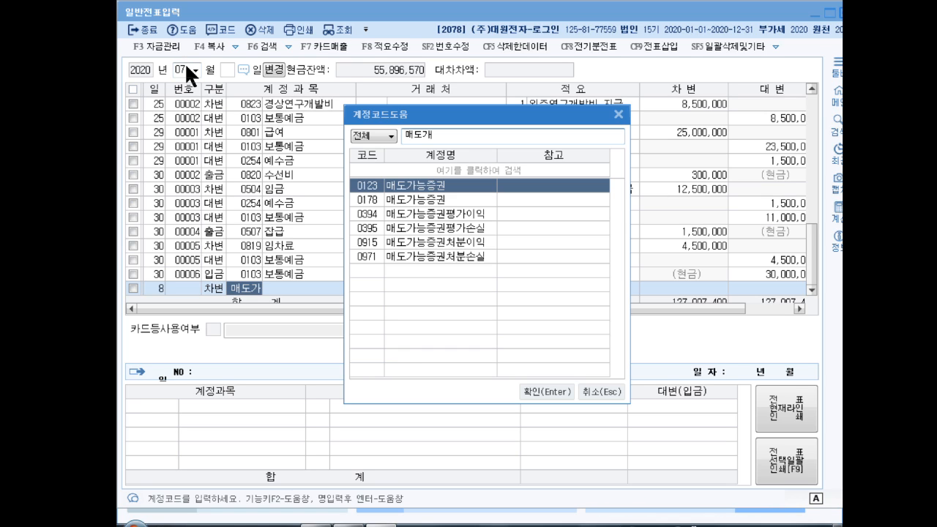
{"action": "key", "text": "Down"}
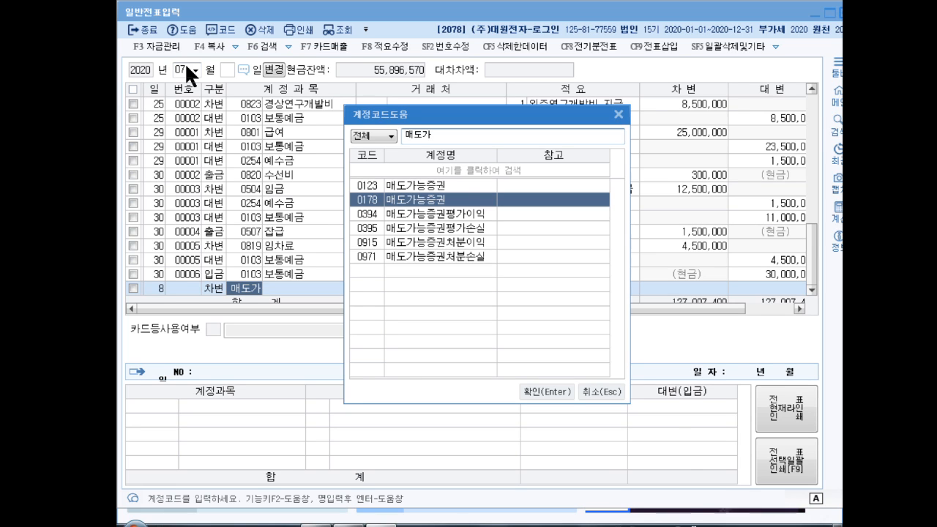
{"action": "key", "text": "Return"}
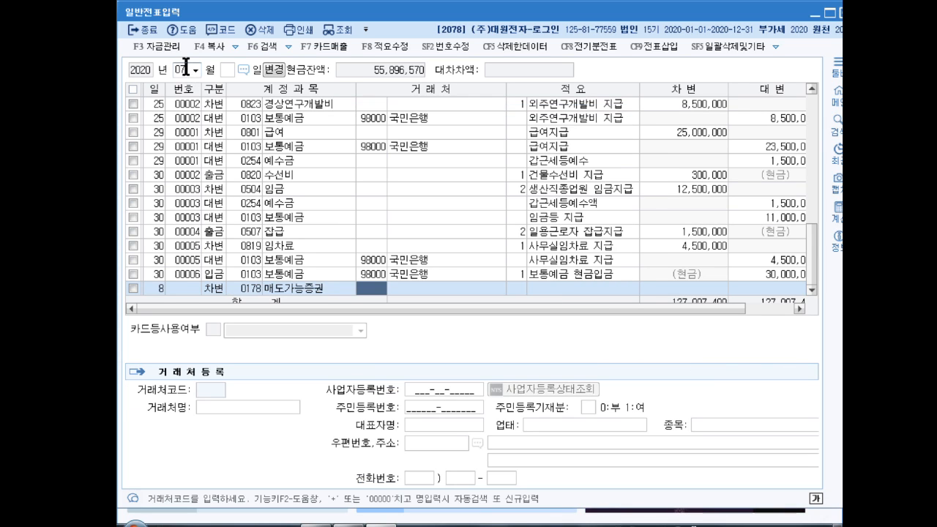
{"action": "key", "text": "Return"}
{"action": "key", "text": "Return"}
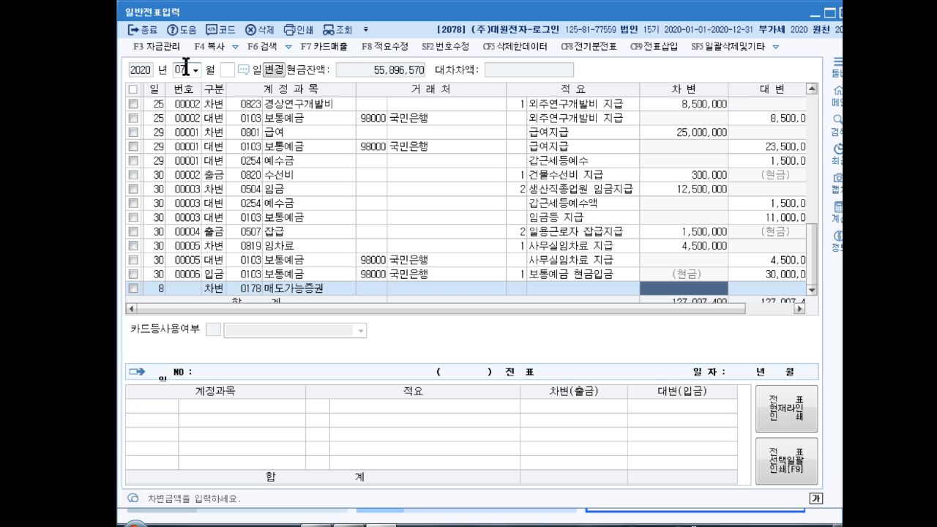
{"action": "type", "text": "12"}
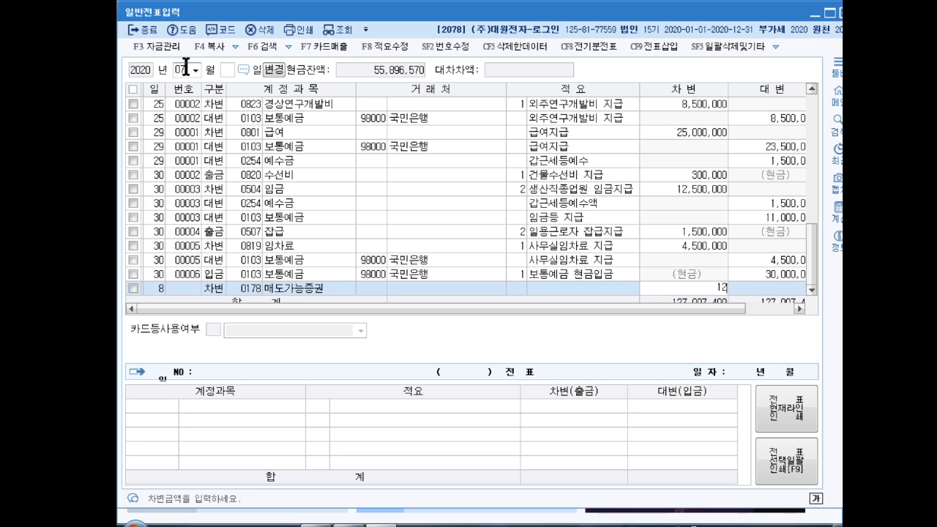
{"action": "type", "text": ",080,000"}
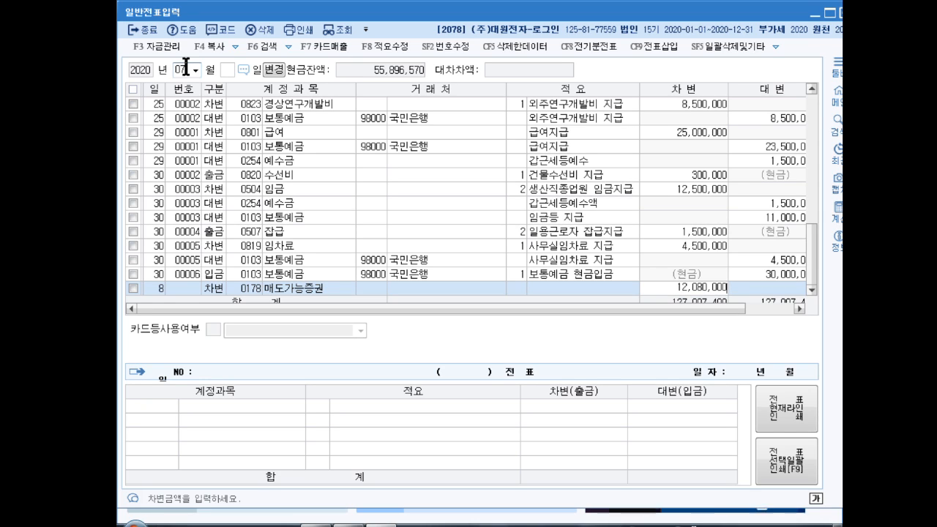
{"action": "key", "text": "Return"}
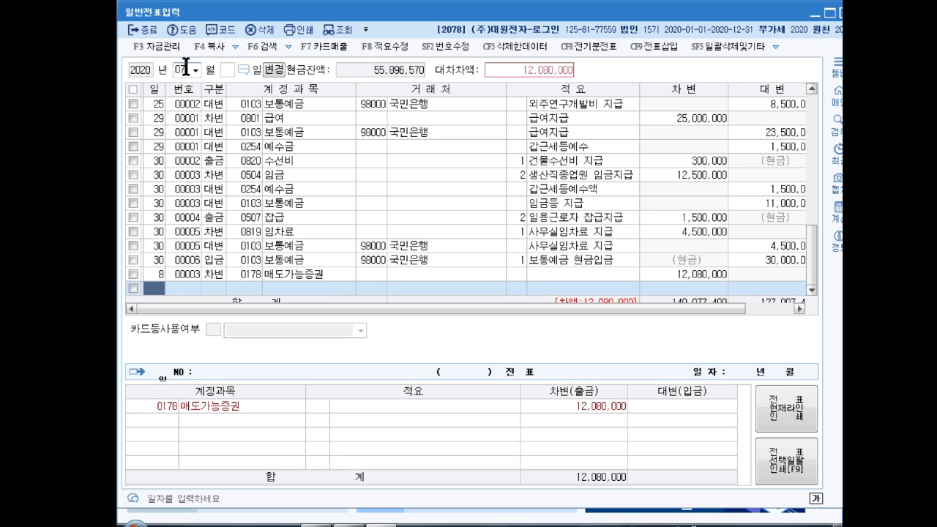
- Add a credit line dated the 8th for account 보통예금 (0103) with an amount of 12,080,000
{"action": "key", "text": "Return"}
{"action": "type", "text": "4보통ㅇ"}
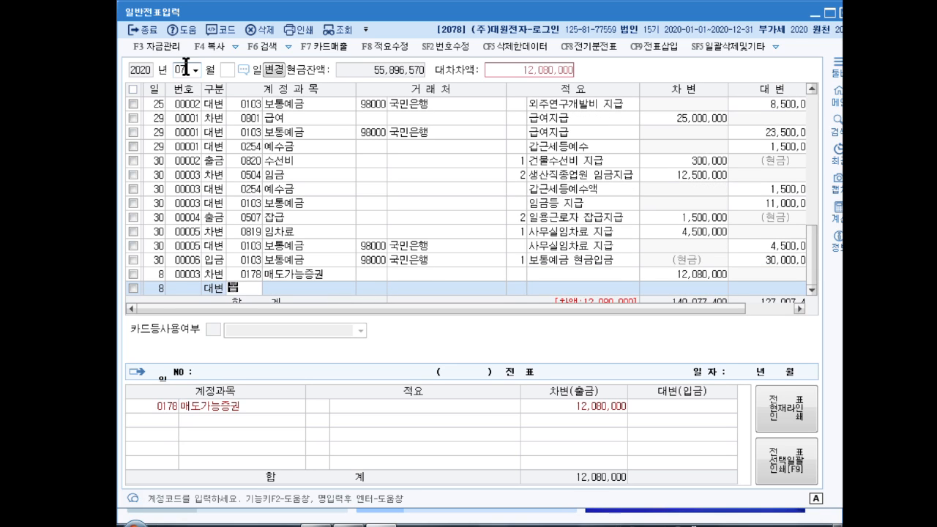
{"action": "type", "text": "ㅖ"}
{"action": "key", "text": "Return"}
{"action": "key", "text": "Return"}
{"action": "key", "text": "Return"}
{"action": "key", "text": "Return"}
{"action": "key", "text": "Return"}
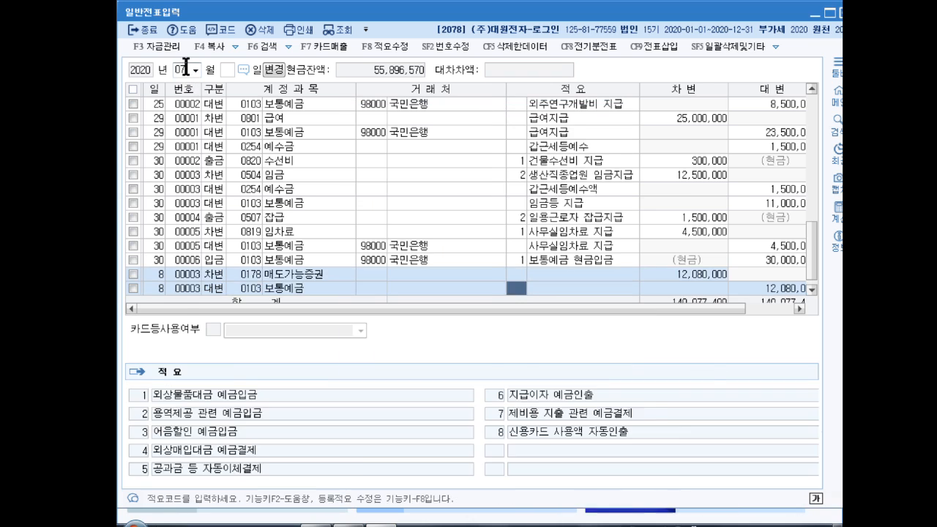
{"action": "key", "text": "Return"}
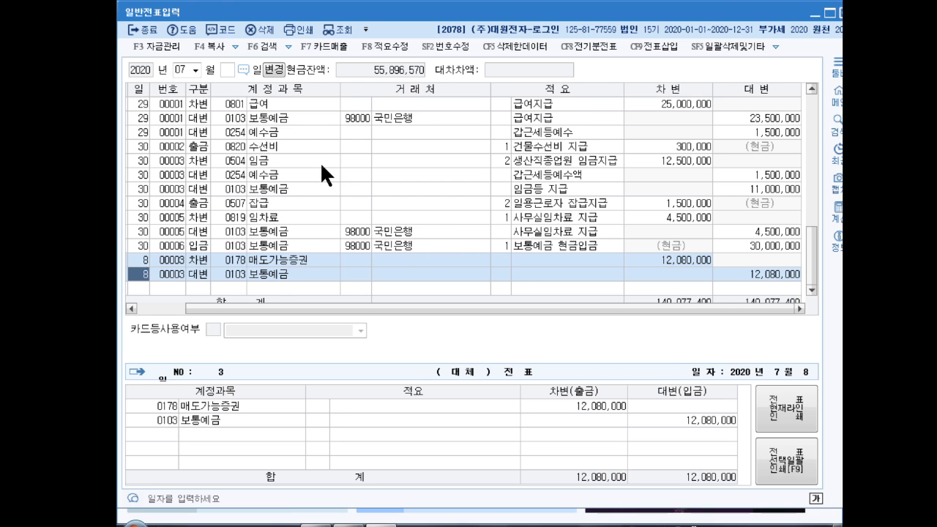
- Close the general voucher screen and open the purchase and sales voucher screen (매입매출전표입력) for April (04) 2020
{"action": "key", "text": "Escape"}
{"action": "left_click", "coordinate": [196, 126]}
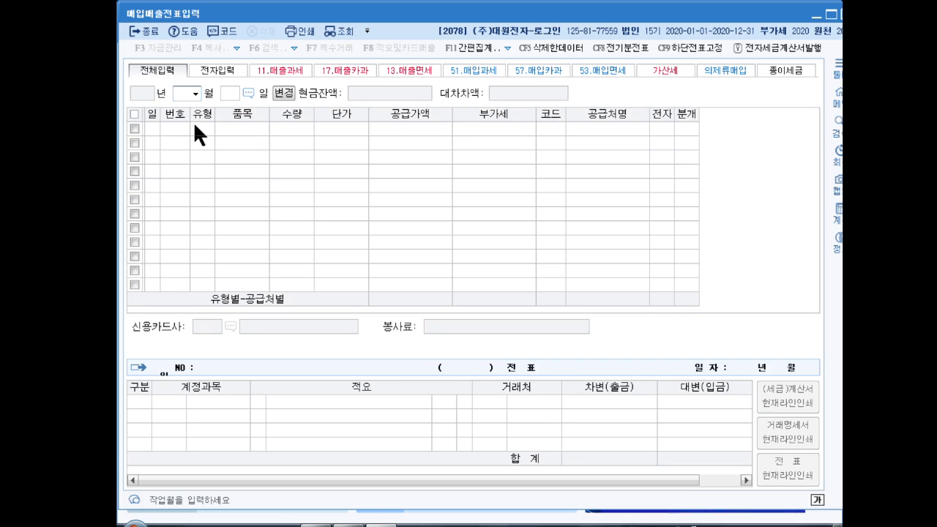
{"action": "key", "text": "Return"}
- Enter a taxable sales row (11.과세) dated the 30th for item 동전노래방기계 with quantity -2 and unit price 2,500,000
{"action": "type", "text": "30"}
{"action": "key", "text": "Return"}
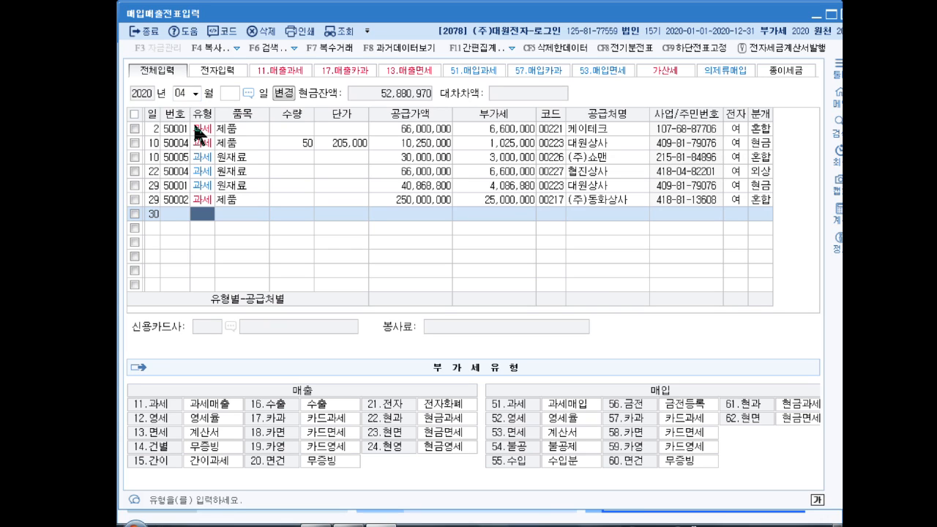
{"action": "type", "text": "11"}
{"action": "key", "text": "Return"}
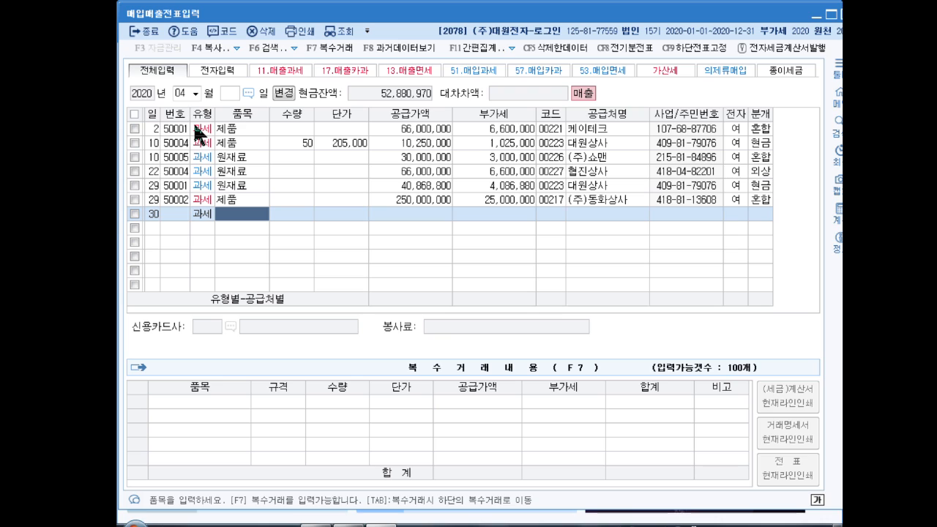
{"action": "type", "text": "동전"}
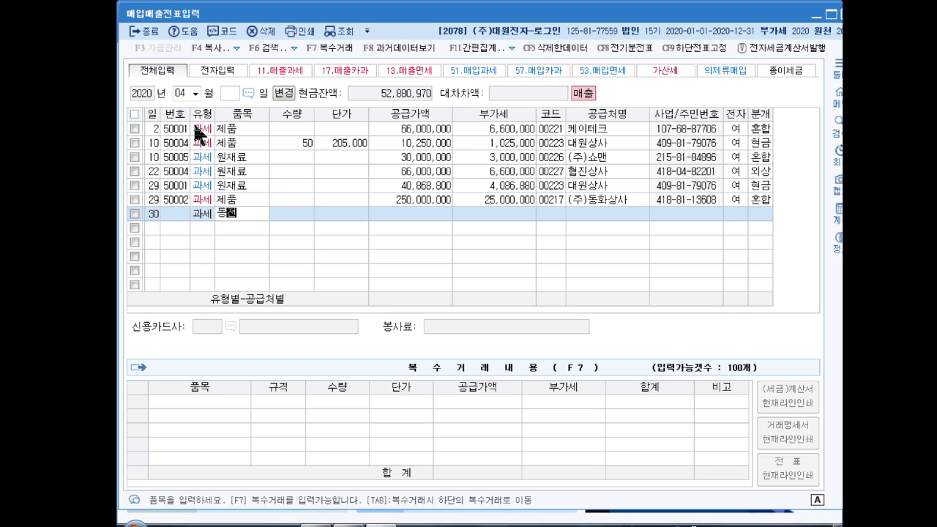
{"action": "type", "text": "볼래방기계"}
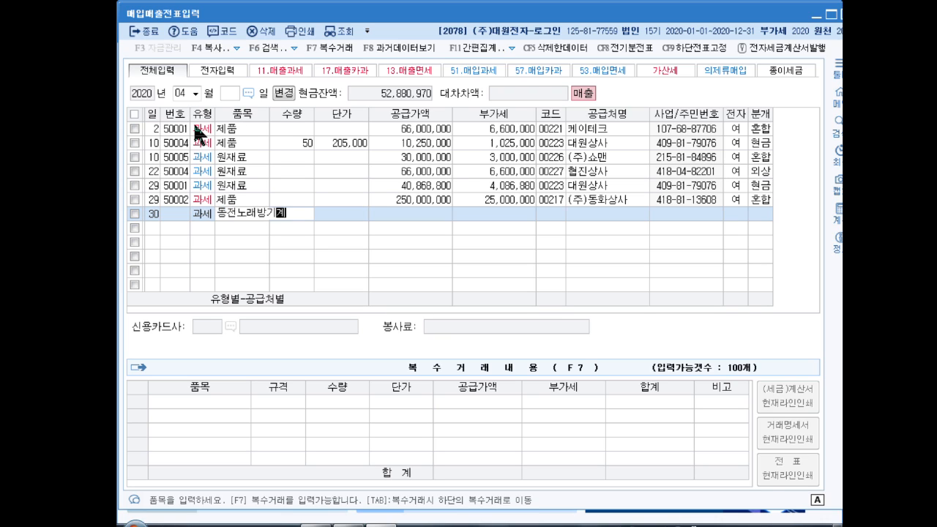
{"action": "key", "text": "Return"}
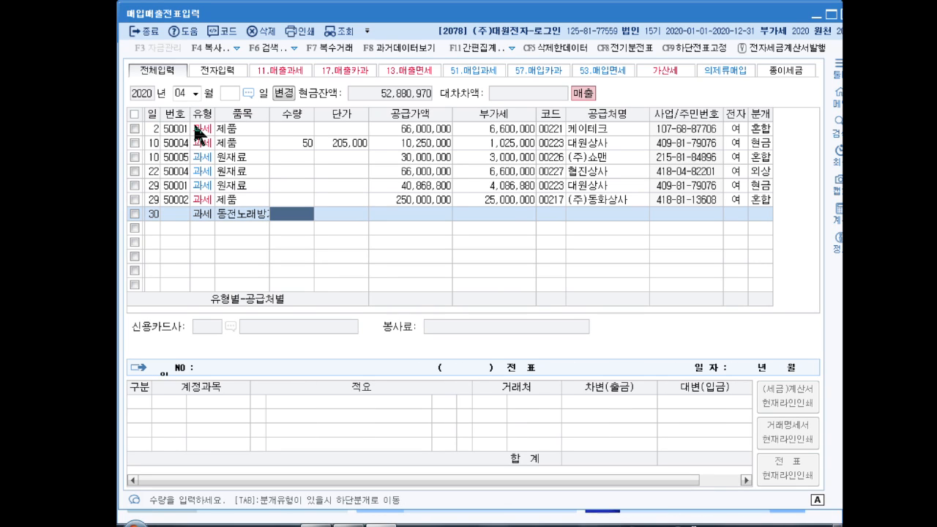
{"action": "type", "text": "-2"}
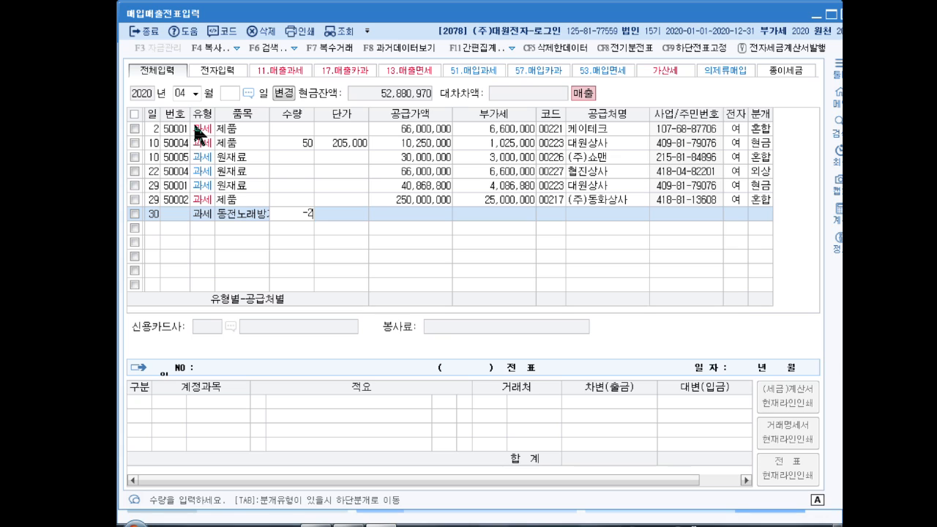
{"action": "key", "text": "Return"}
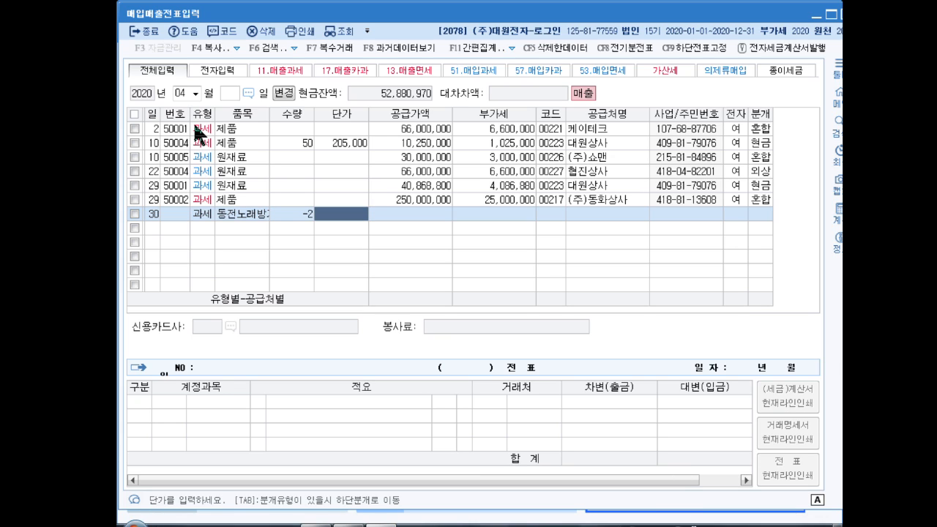
{"action": "type", "text": "2500000"}
{"action": "key", "text": "Return"}
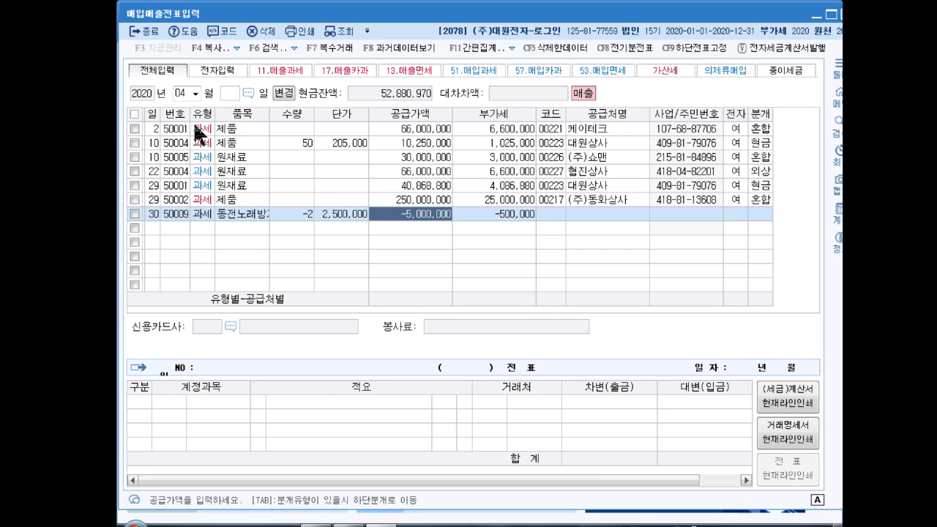
- Set the quantity of the row dated the 30th to 0 and delete the row
{"action": "key", "text": "Left"}
{"action": "key", "text": "Left"}
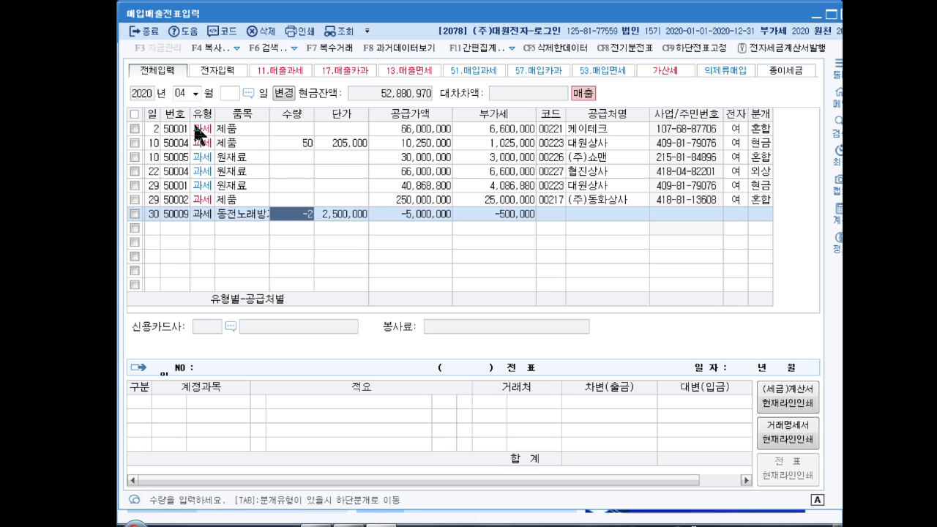
{"action": "type", "text": "0"}
{"action": "key", "text": "Return"}
{"action": "type", "text": "0"}
{"action": "key", "text": "Return"}
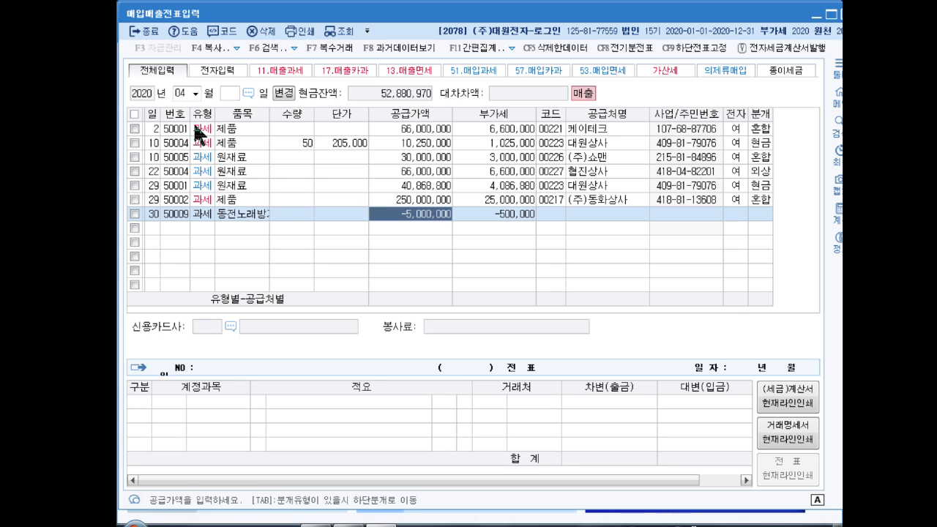
{"action": "key", "text": "F5"}
{"action": "key", "text": "Return"}
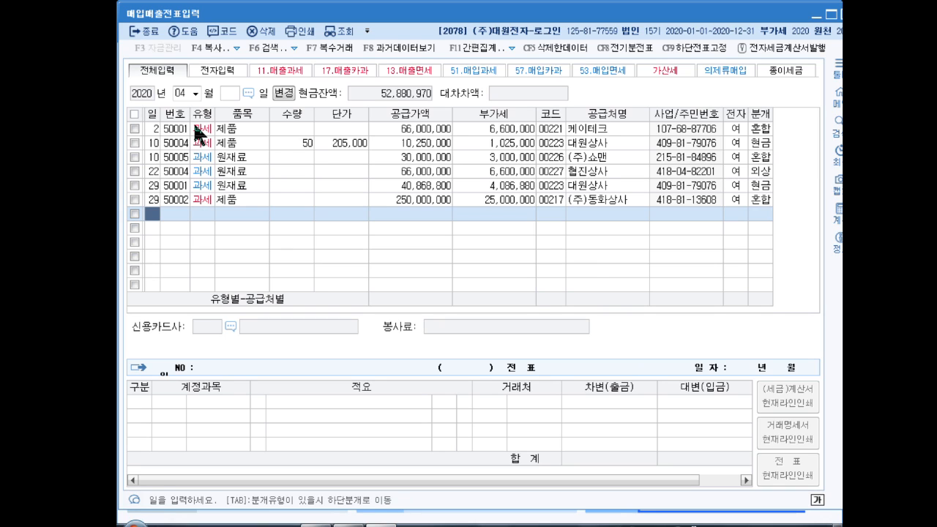
- Start a new taxable sales row (11.과세) dated April 30 with the item name 제품
{"action": "type", "text": "30"}
{"action": "key", "text": "Return"}
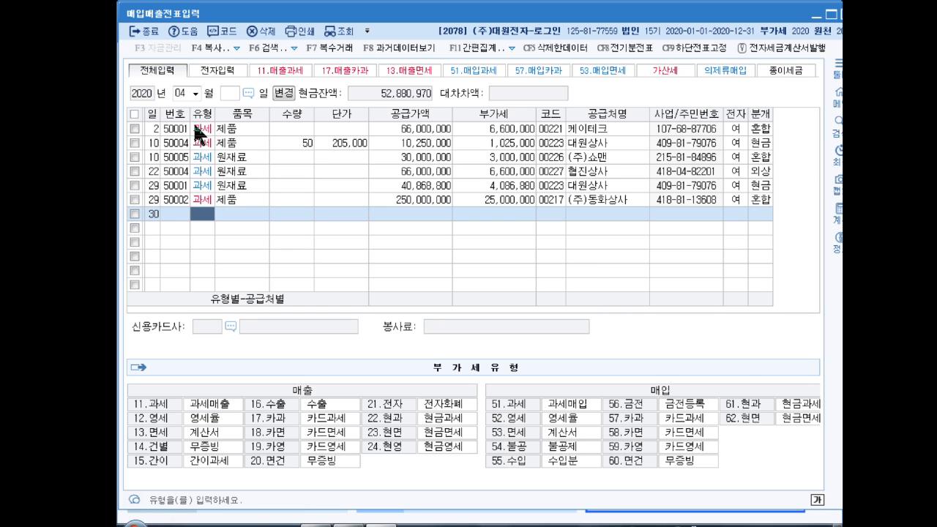
{"action": "type", "text": "11"}
{"action": "key", "text": "Return"}
{"action": "type", "text": "제"}
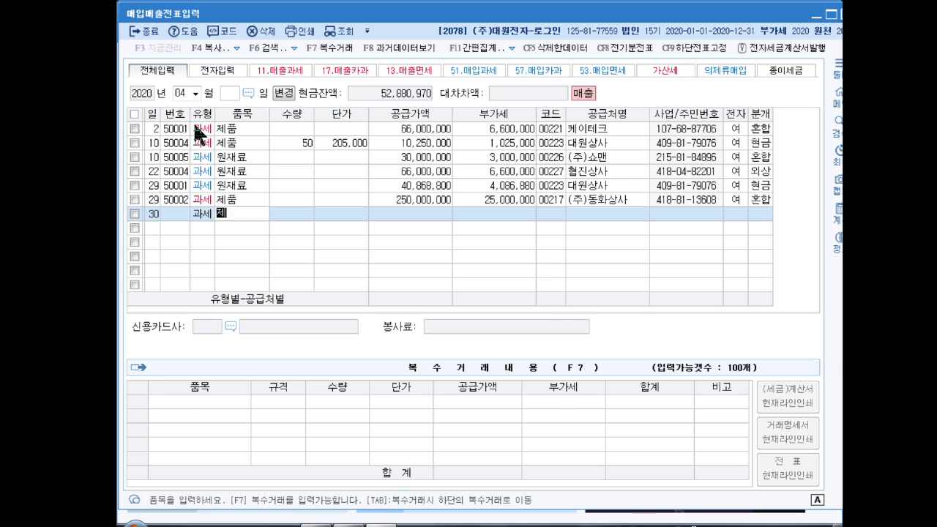
{"action": "type", "text": "품"}
{"action": "key", "text": "Return"}
- Set the supply value of the 제품 row dated the 30th to -5,000,000, leaving quantity and unit price blank
{"action": "key", "text": "Return"}
{"action": "key", "text": "Return"}
{"action": "type", "text": "-"}
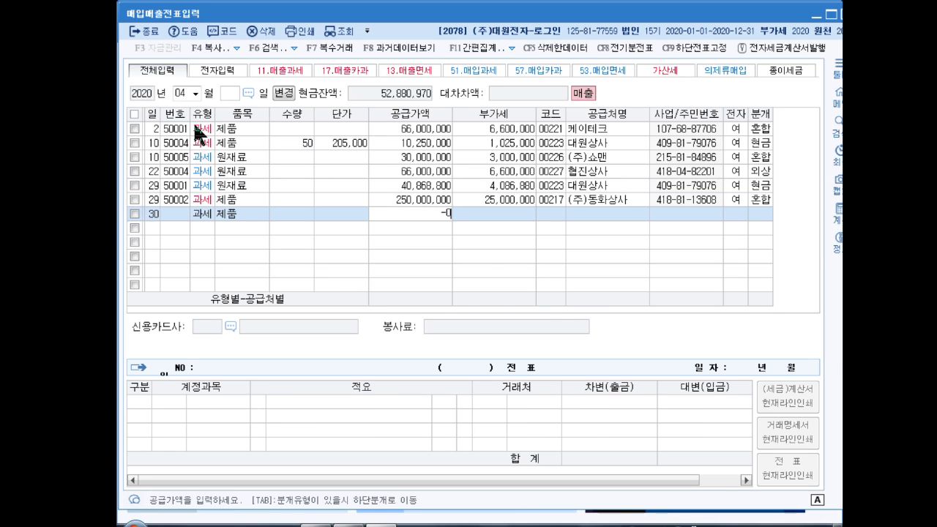
{"action": "type", "text": "5,000,000"}
{"action": "key", "text": "Return"}
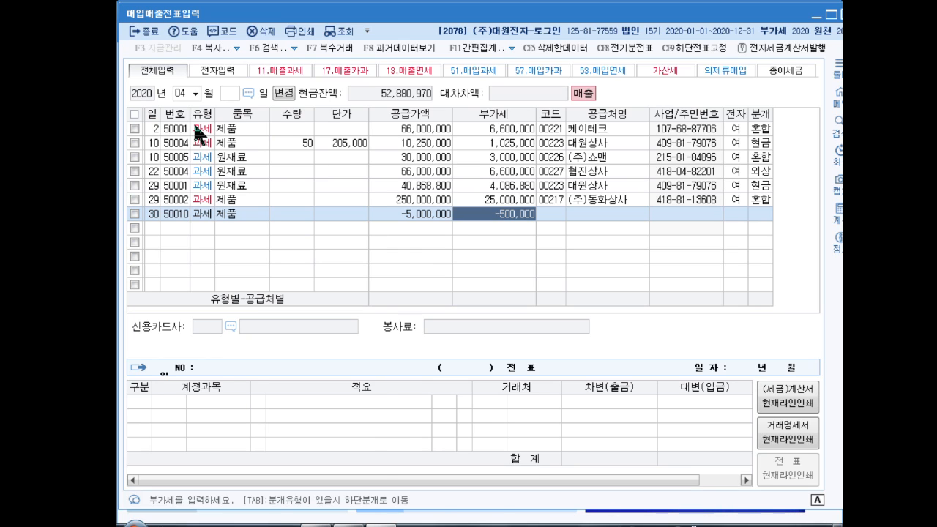
{"action": "key", "text": "Return"}
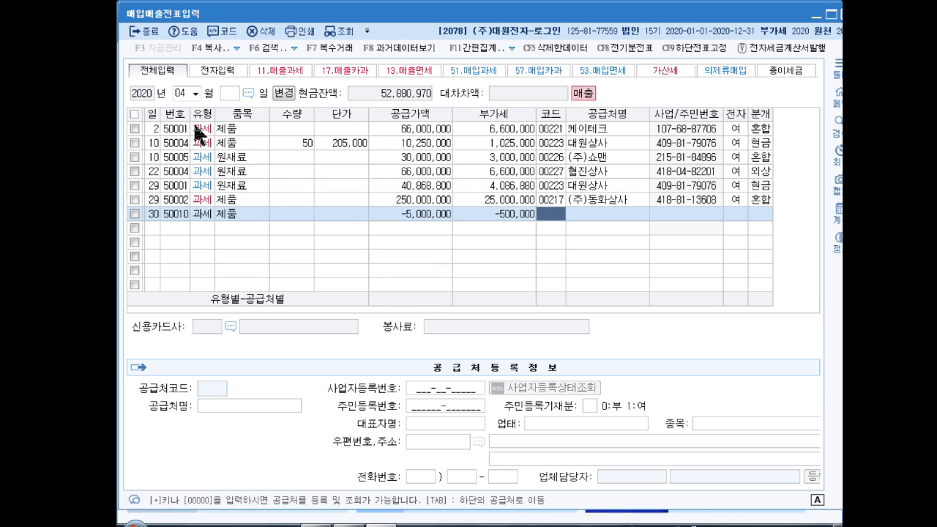
- Assign 우리상사 as the trading partner of the -5,000,000 제품 row dated April 30
{"action": "type", "text": "우리상"}
{"action": "key", "text": "Return"}
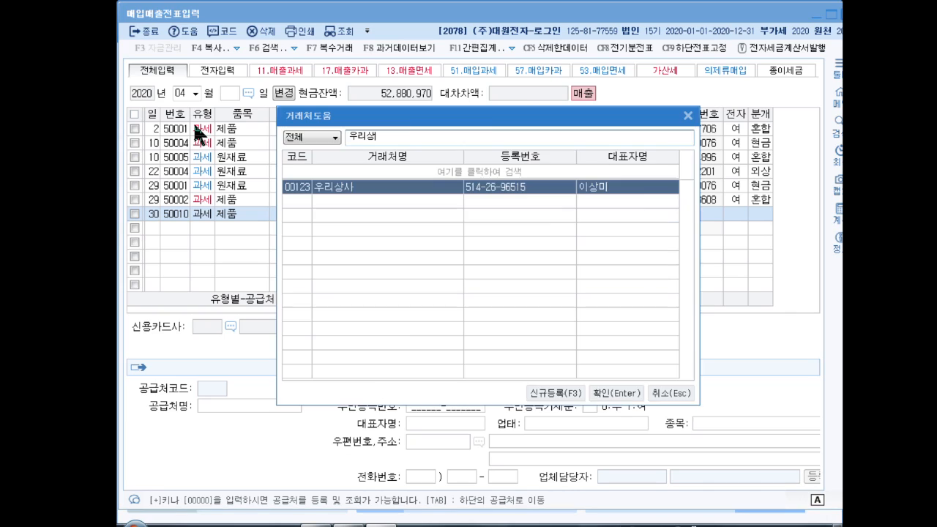
{"action": "key", "text": "Return"}
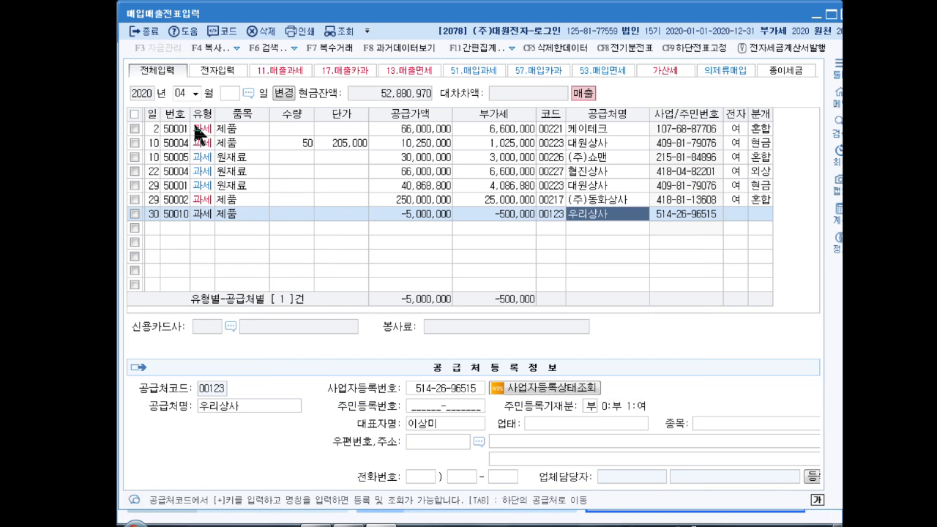
{"action": "key", "text": "Return"}
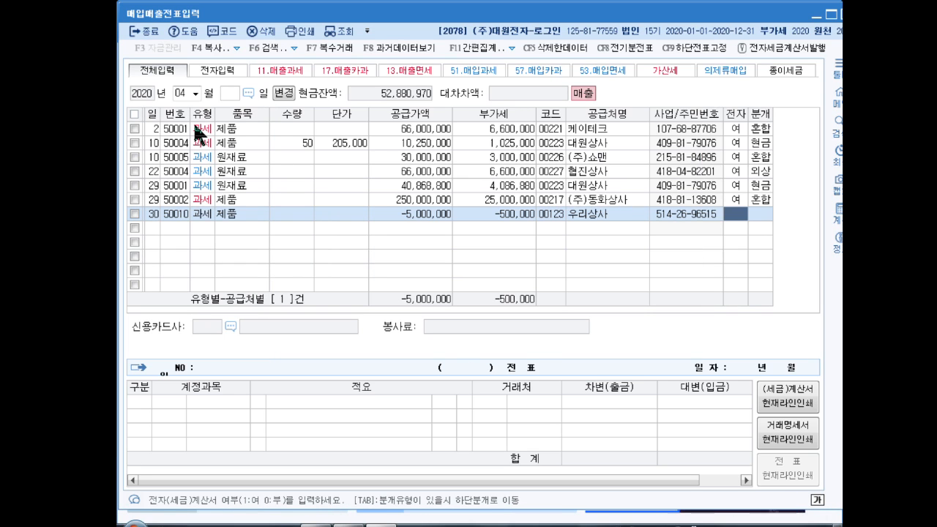
- Mark the April 30 제품 return as an electronic tax invoice and journalize it as 외상, keeping the default accounts
{"action": "type", "text": "1"}
{"action": "key", "text": "Return"}
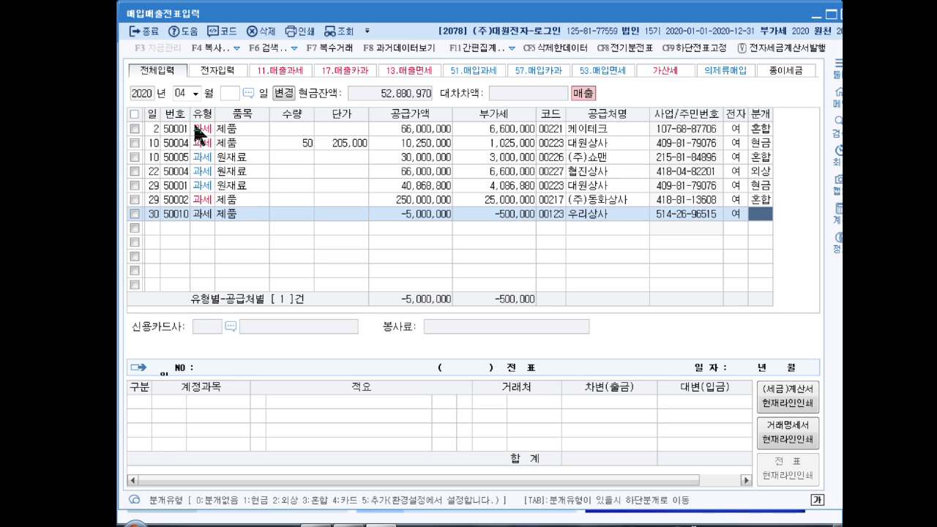
{"action": "type", "text": "2"}
{"action": "key", "text": "Return"}
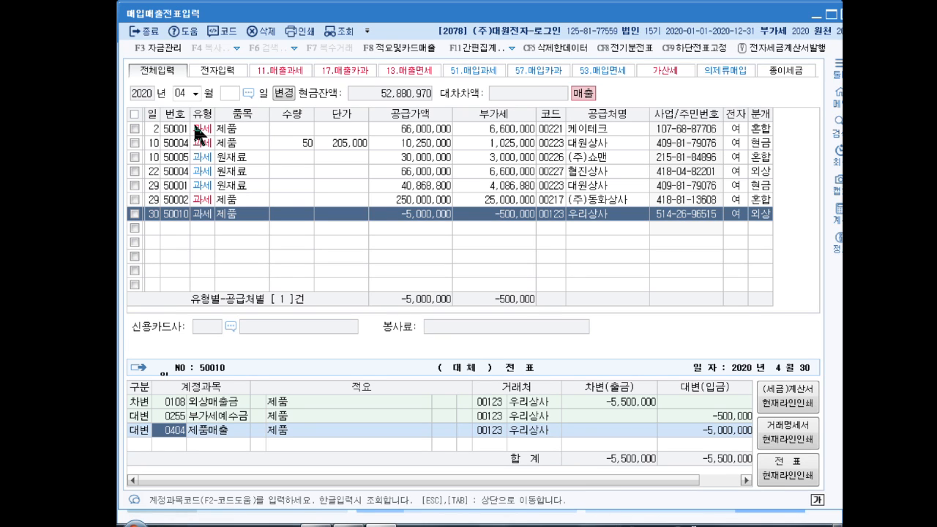
{"action": "key", "text": "Return"}
{"action": "key", "text": "Return"}
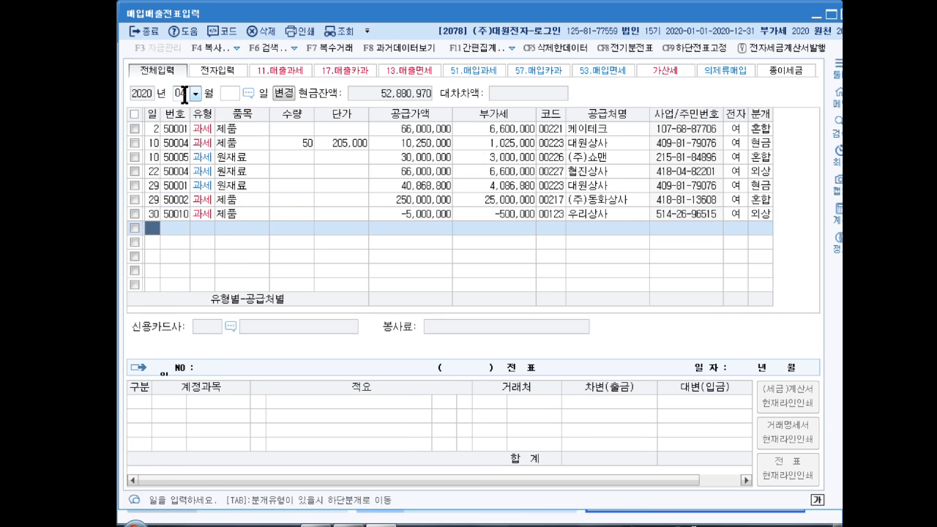
- Switch the vouchers to June and start a card purchase row (57.카과) dated the 10th
{"action": "left_click", "coordinate": [184, 94]}
{"action": "type", "text": "06"}
{"action": "key", "text": "Return"}
{"action": "key", "text": "Return"}
{"action": "type", "text": "10"}
{"action": "key", "text": "Return"}
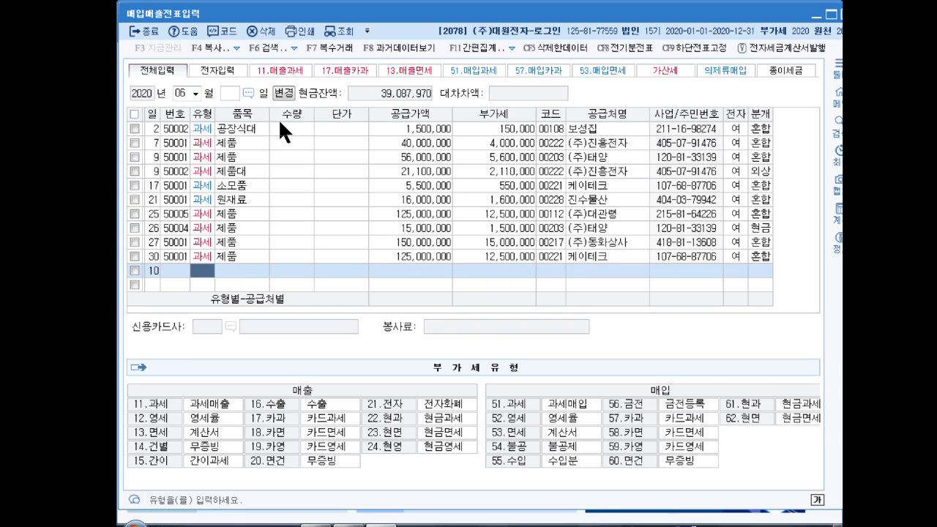
{"action": "type", "text": "57"}
{"action": "key", "text": "Return"}
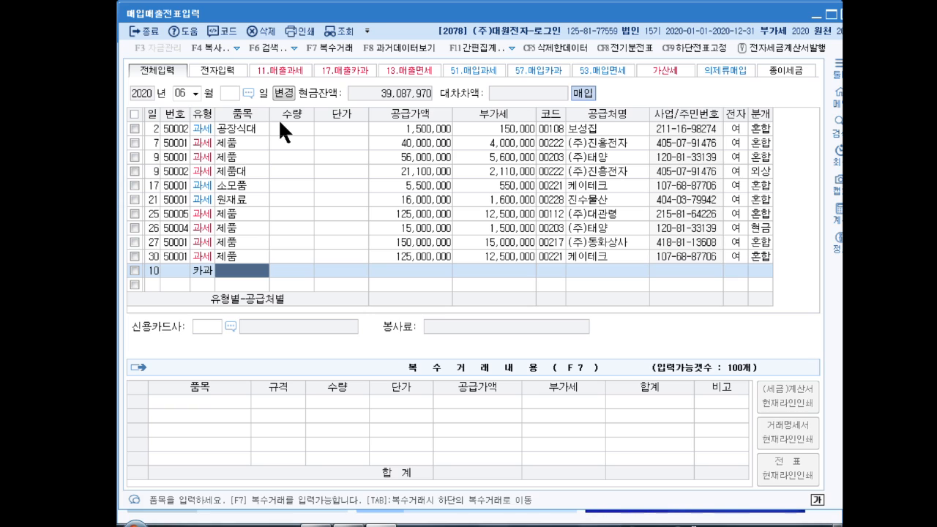
- Enter the item 회식대 with 880,000 as the VAT-inclusive supply value, leaving quantity and unit price blank
{"action": "type", "text": "회"}
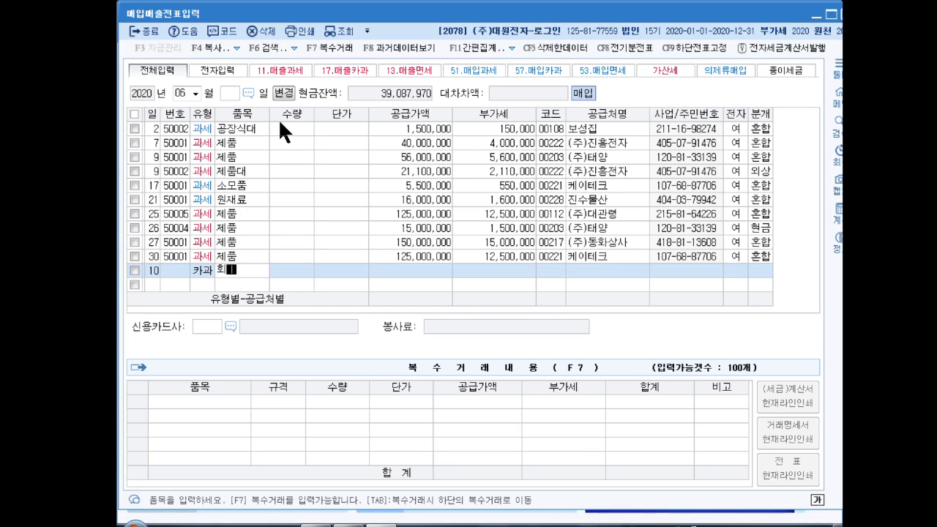
{"action": "type", "text": "시식대"}
{"action": "key", "text": "Return"}
{"action": "key", "text": "Return"}
{"action": "key", "text": "Return"}
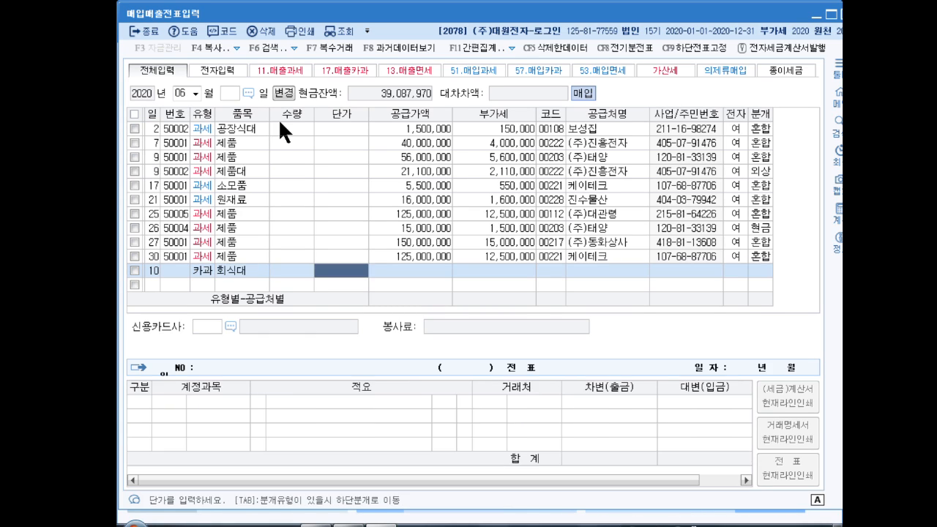
{"action": "type", "text": "8800000"}
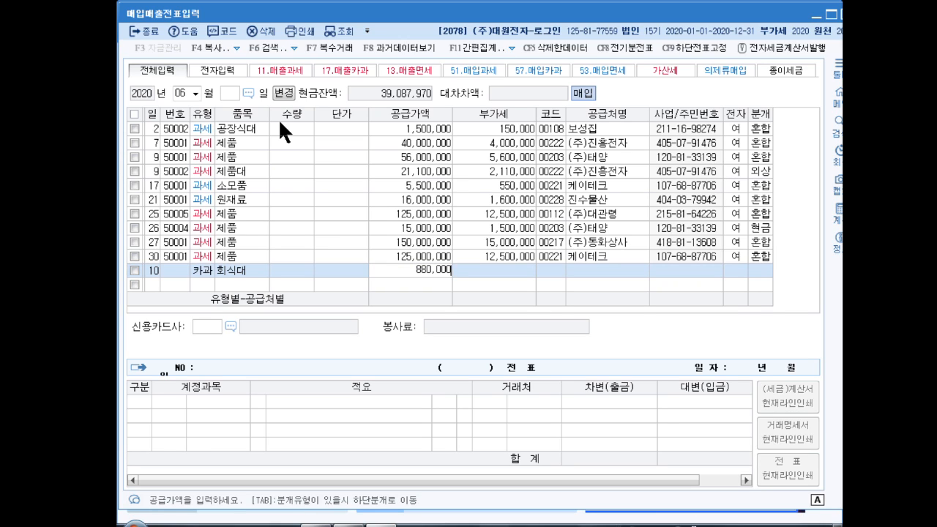
{"action": "key", "text": "Return"}
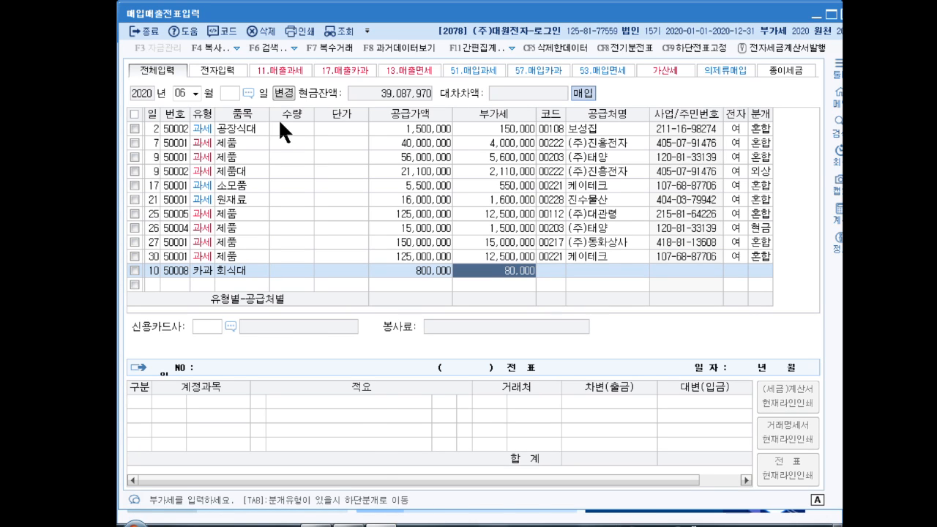
- Accept the calculated VAT and assign 짜우첸 as the supplier of the 회식대 row
{"action": "key", "text": "Return"}
{"action": "type", "text": "짜우"}
{"action": "key", "text": "Return"}
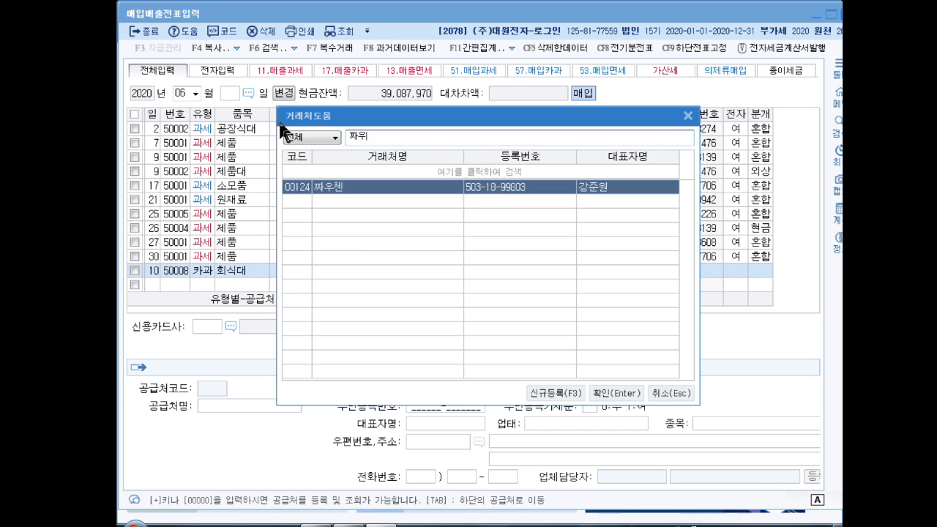
{"action": "key", "text": "Return"}
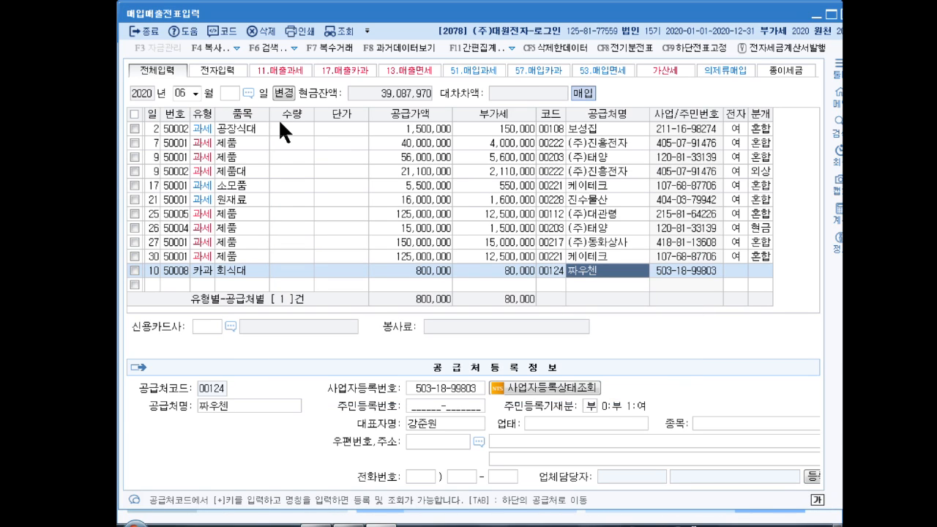
- Choose 우리카드 as the credit card company for the 회식대 row and set its journal type to 카드
{"action": "key", "text": "Return"}
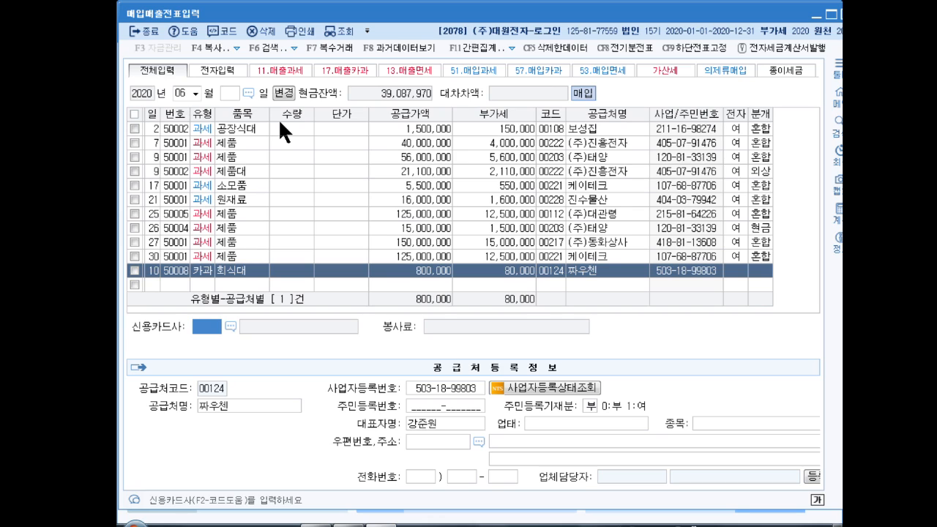
{"action": "key", "text": "F2"}
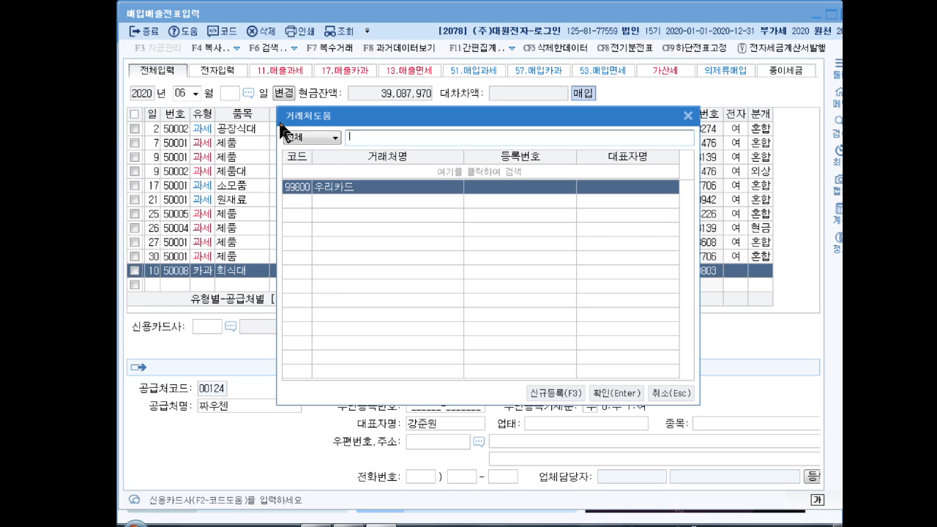
{"action": "key", "text": "Return"}
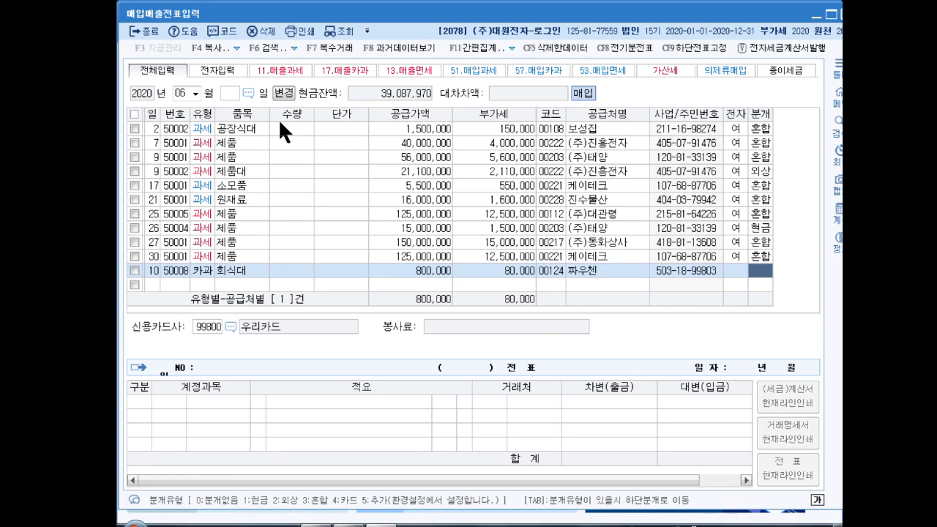
{"action": "type", "text": "4"}
{"action": "key", "text": "Return"}
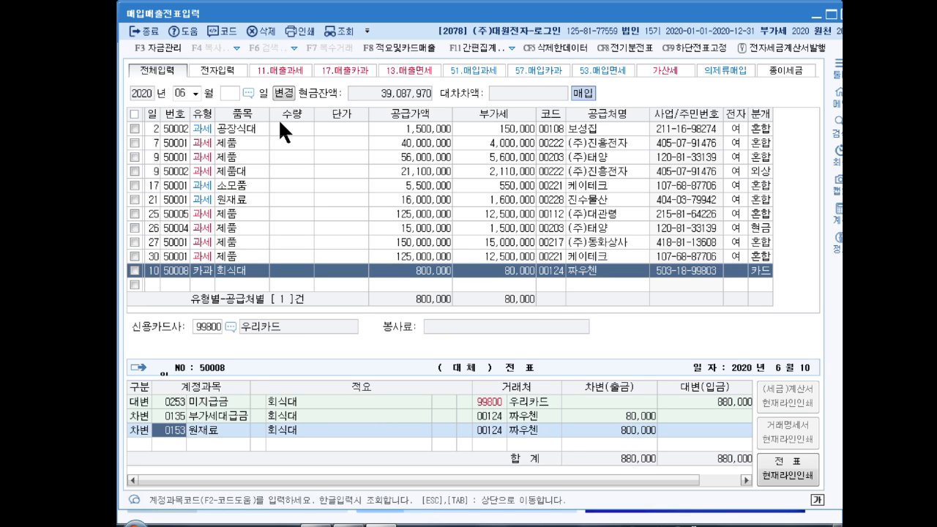
{"action": "key", "text": "ctrl+2"}
{"action": "left_click_drag", "start_coordinate": [152, 393], "coordinate": [586, 417]}
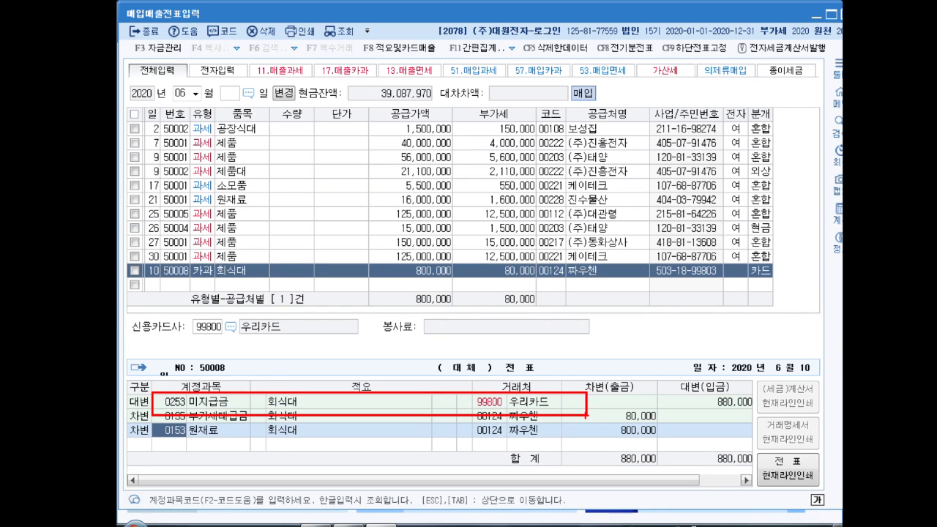
{"action": "key", "text": "Escape"}
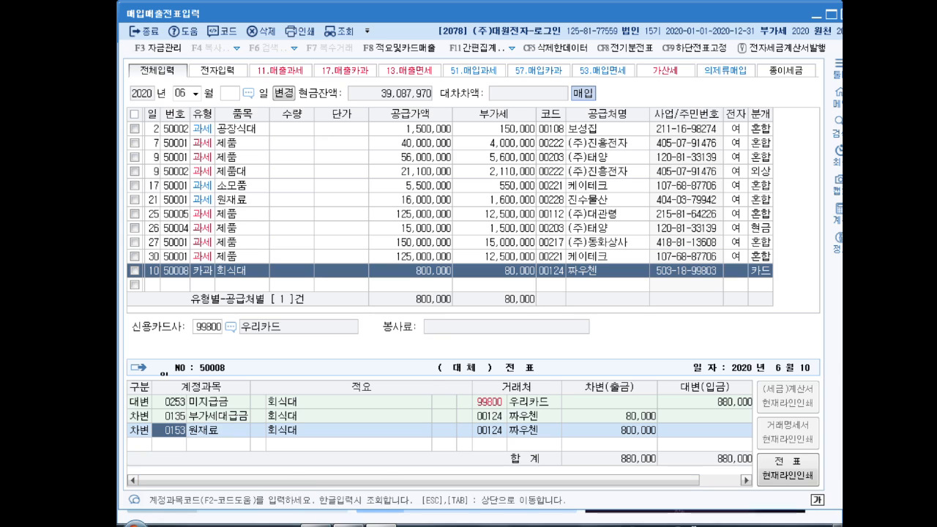
{"action": "mouse_move", "coordinate": [355, 524]}
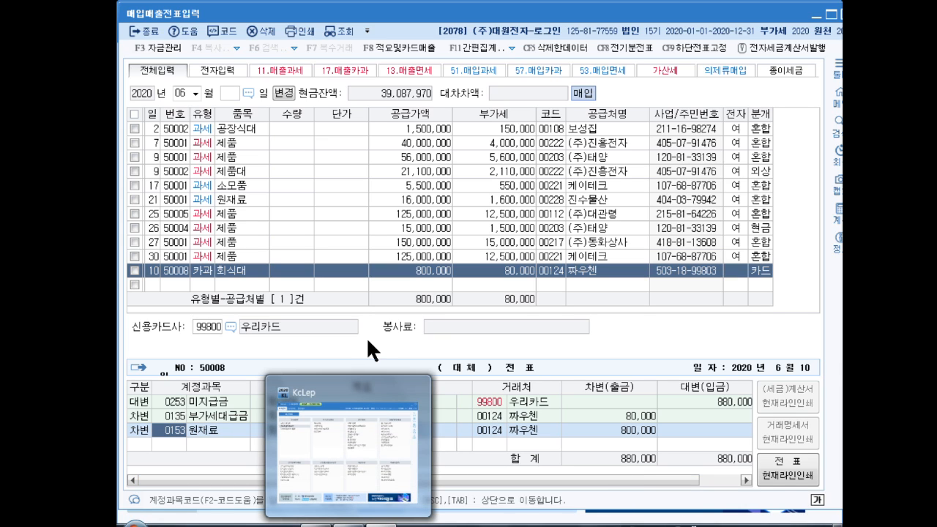
- Change the 원재료 debit account of the 회식대 voucher to 0511 복리후생비 (제조원가) and save the voucher
{"action": "type", "text": "복리후"}
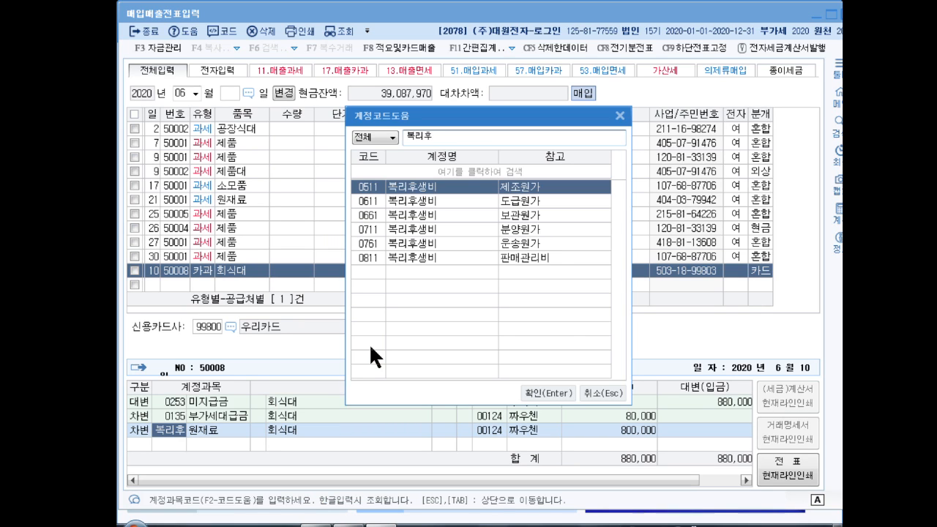
{"action": "key", "text": "Return"}
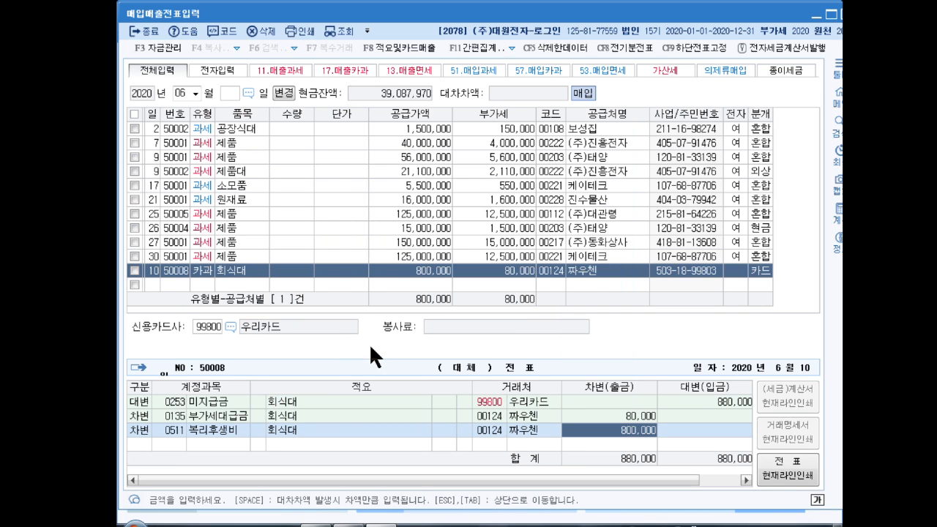
{"action": "key", "text": "Return"}
{"action": "key", "text": "Up"}
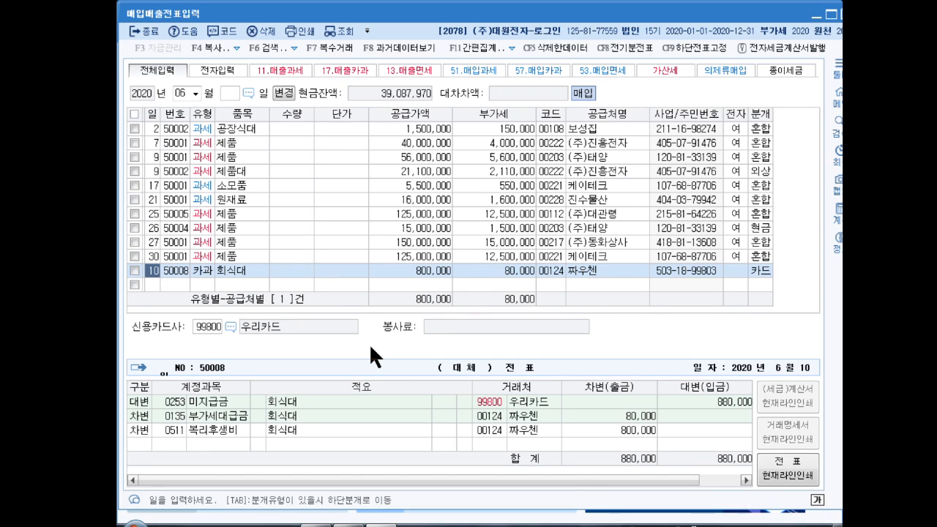
{"action": "key", "text": "Down"}
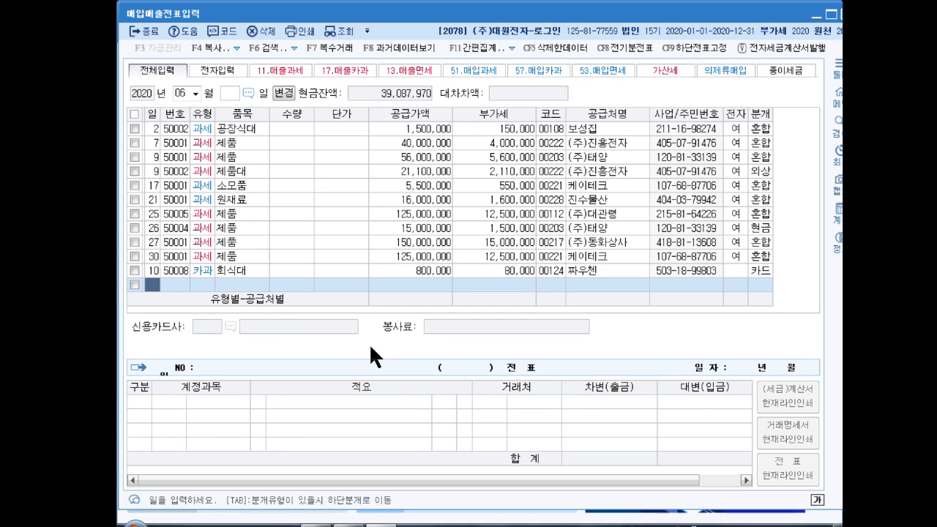
- Enter an import purchase row (55.수입) dated June 28 for 원재료 with a supply value of 10,000,000, accepting the calculated VAT
{"action": "type", "text": "28"}
{"action": "key", "text": "Return"}
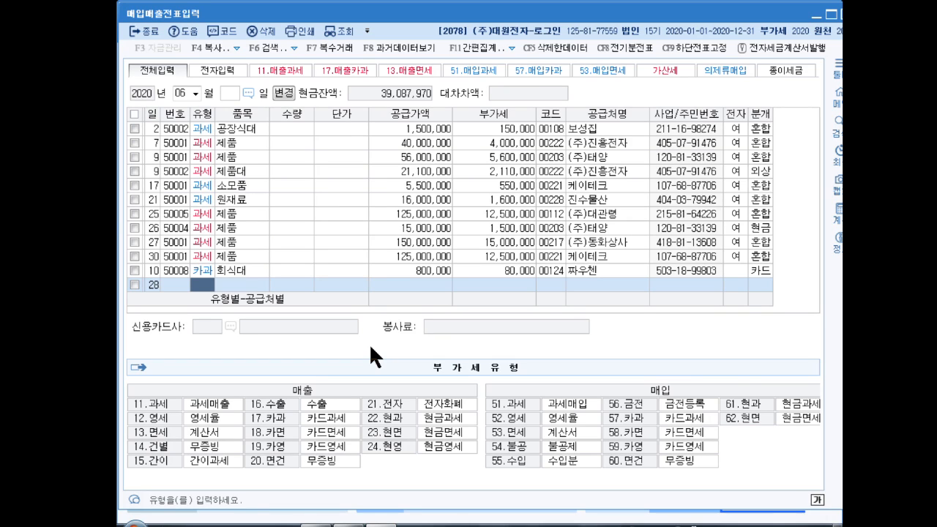
{"action": "type", "text": "55"}
{"action": "key", "text": "Return"}
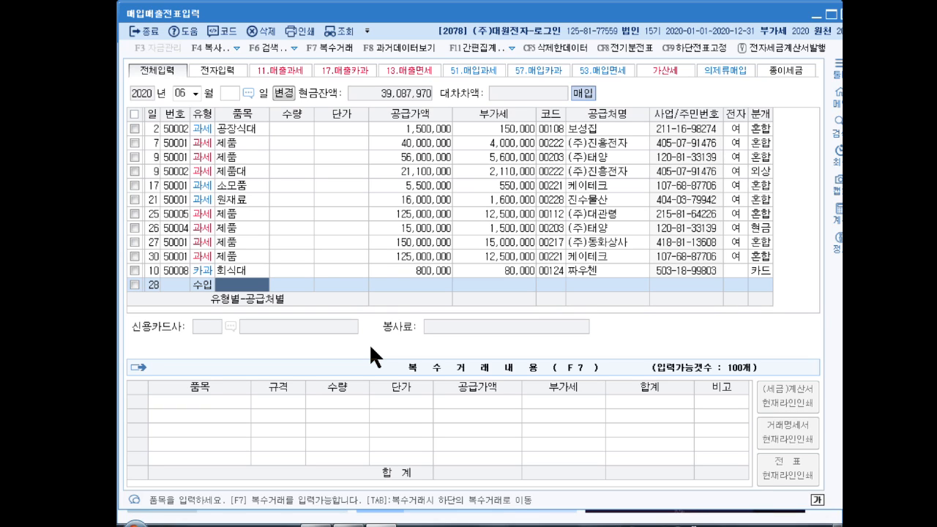
{"action": "type", "text": "원재료"}
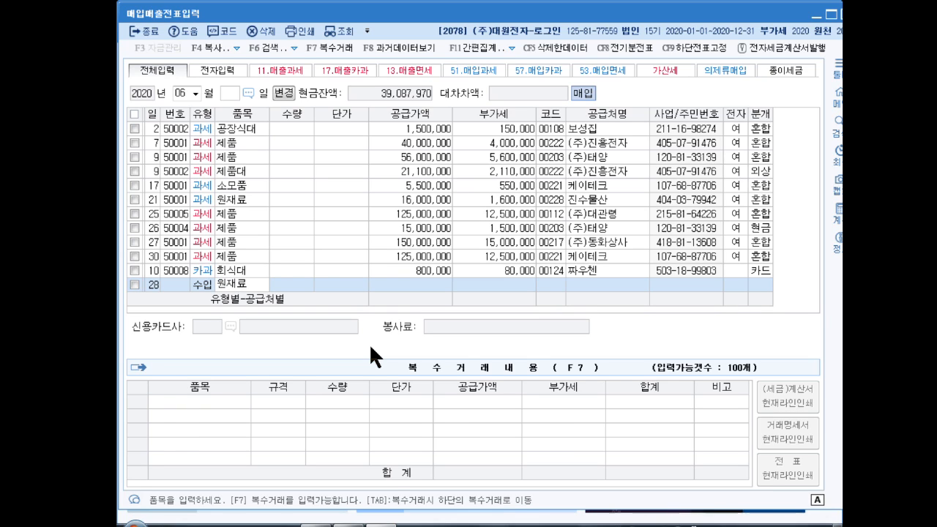
{"action": "key", "text": "Return"}
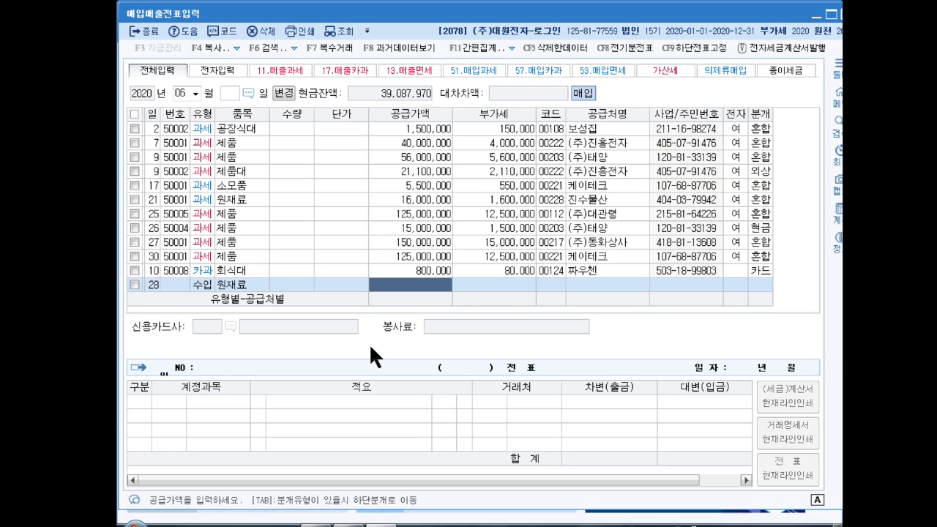
{"action": "type", "text": "10000000"}
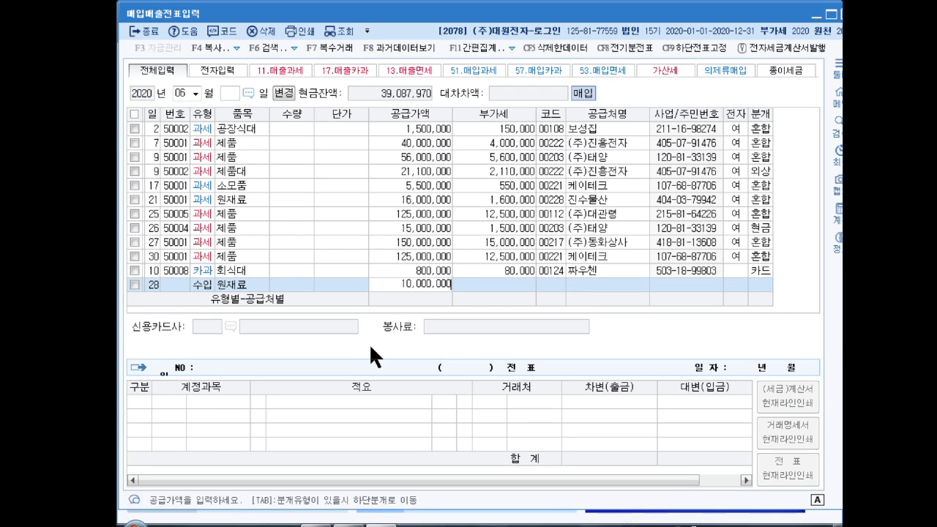
{"action": "key", "text": "Return"}
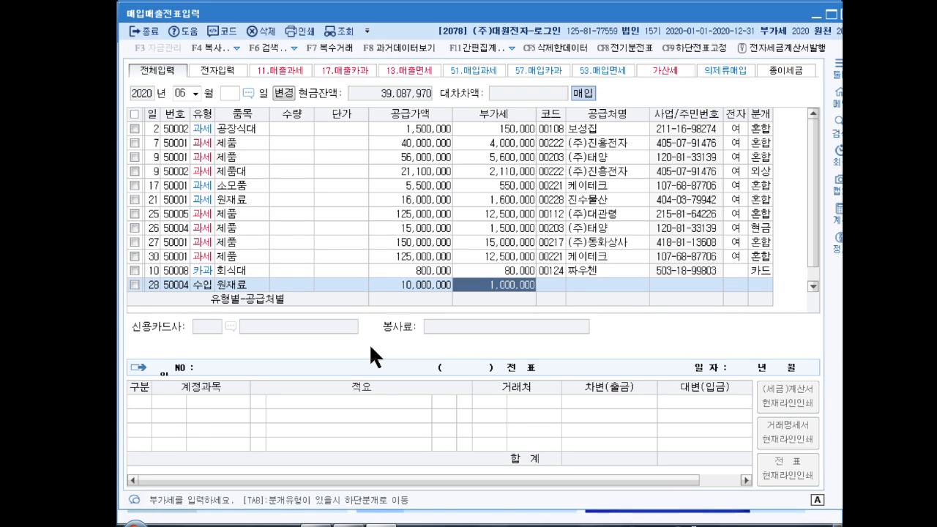
{"action": "key", "text": "Return"}
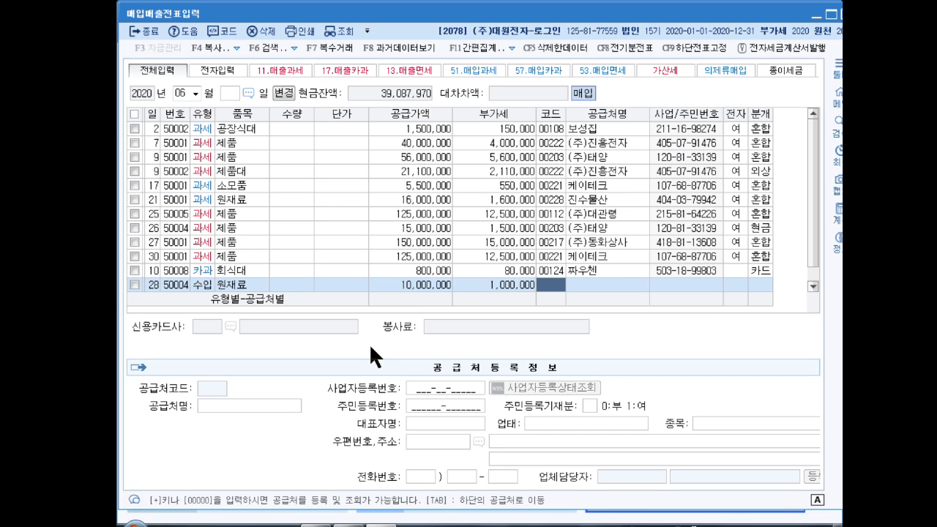
- Assign 인천세관 as the supplier of the 원재료 import row and mark its invoice as electronic (여)
{"action": "type", "text": "인천세"}
{"action": "key", "text": "Return"}
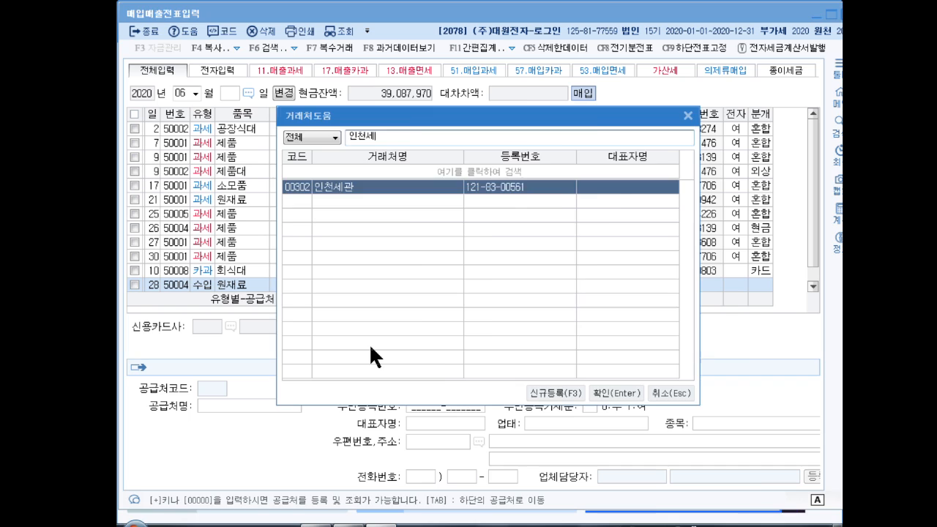
{"action": "key", "text": "Return"}
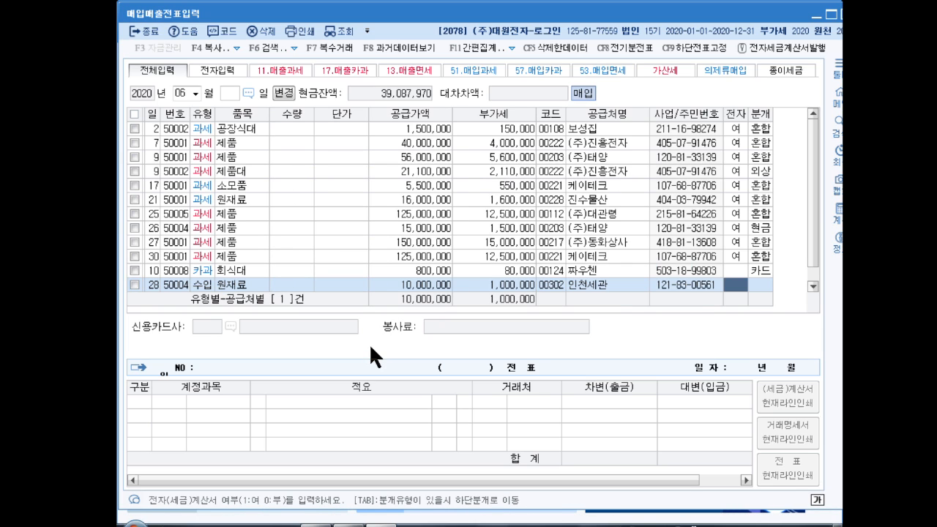
{"action": "key", "text": "Return"}
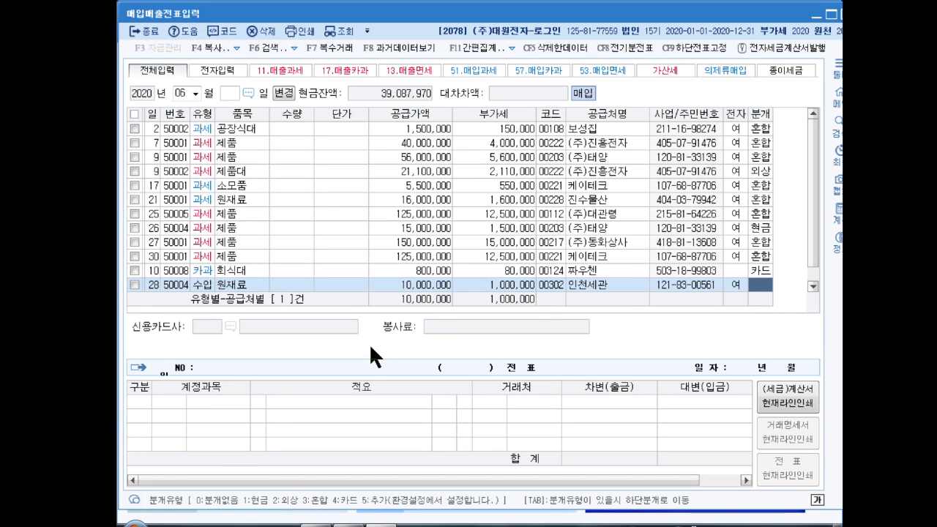
- Set the journal type of the June 28 원재료 import row to 현금 and save the voucher
{"action": "type", "text": "1"}
{"action": "key", "text": "Return"}
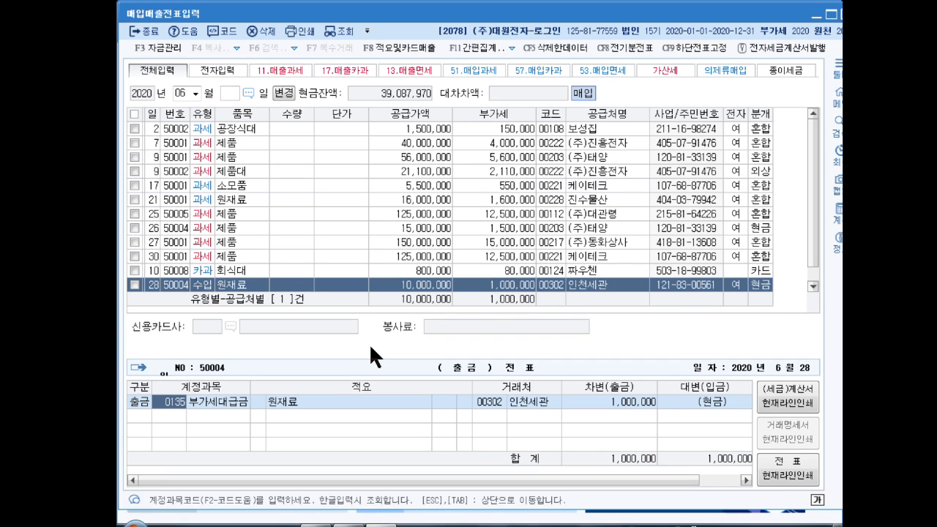
{"action": "key", "text": "Escape"}
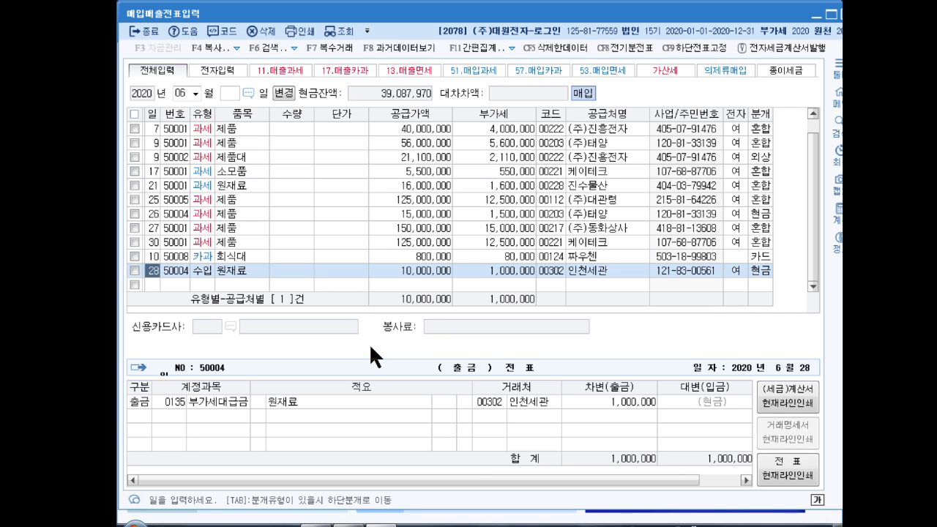
{"action": "key", "text": "Return"}
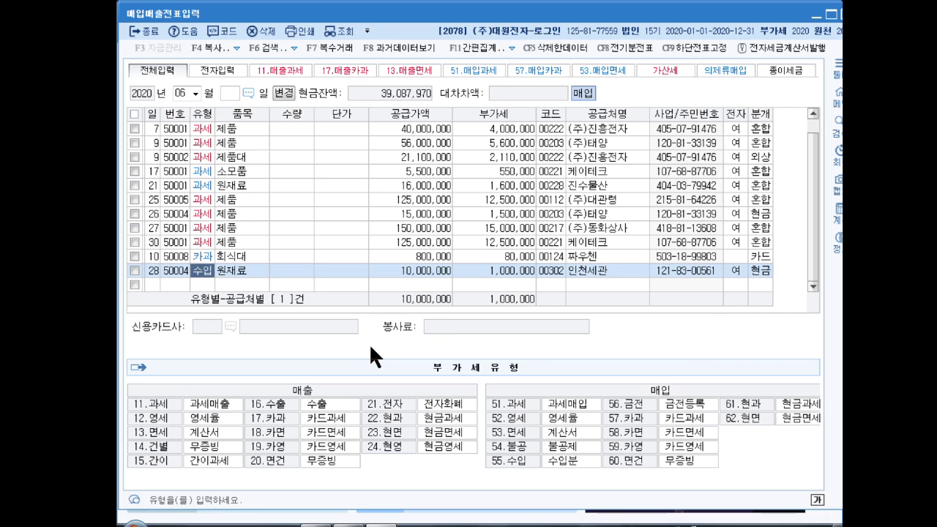
- Switch the voucher list to July and start a taxable sales row (11.과세) dated July 1
{"action": "left_click", "coordinate": [184, 94]}
{"action": "type", "text": "7"}
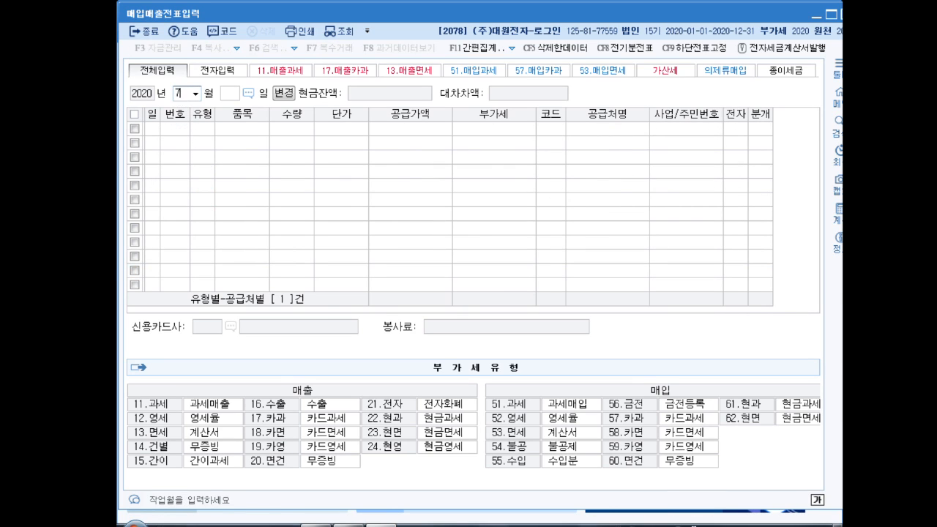
{"action": "key", "text": "Return"}
{"action": "key", "text": "Return"}
{"action": "type", "text": "1"}
{"action": "key", "text": "Return"}
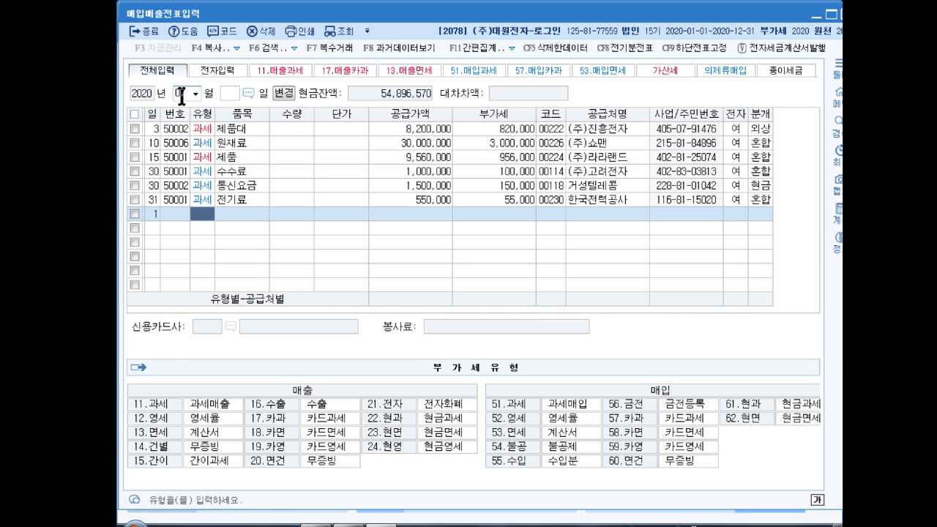
{"action": "type", "text": "11"}
{"action": "key", "text": "Return"}
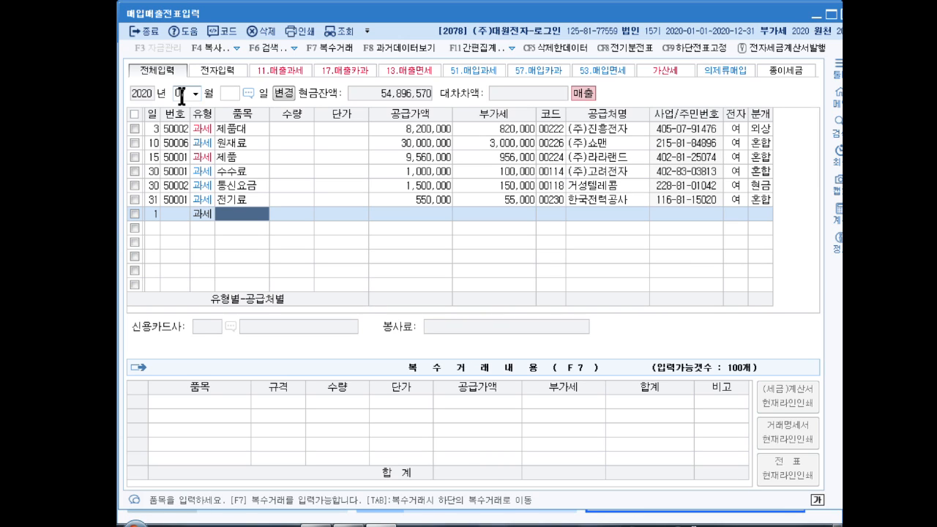
- Enter 기계장치 처분 as the July 1 row's item with a supply value of 12,000,000, accepting the calculated VAT
{"action": "type", "text": "기계장치 처"}
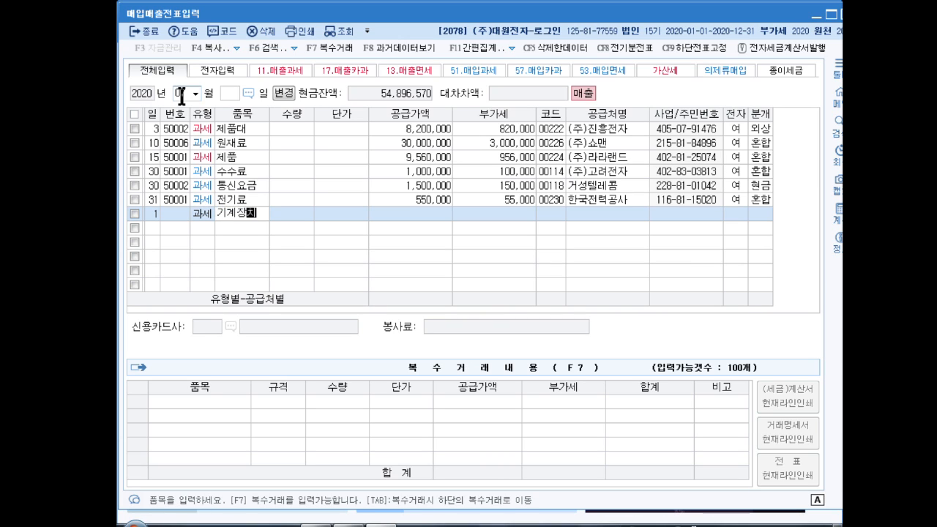
{"action": "key", "text": "Return"}
{"action": "key", "text": "Return"}
{"action": "key", "text": "Return"}
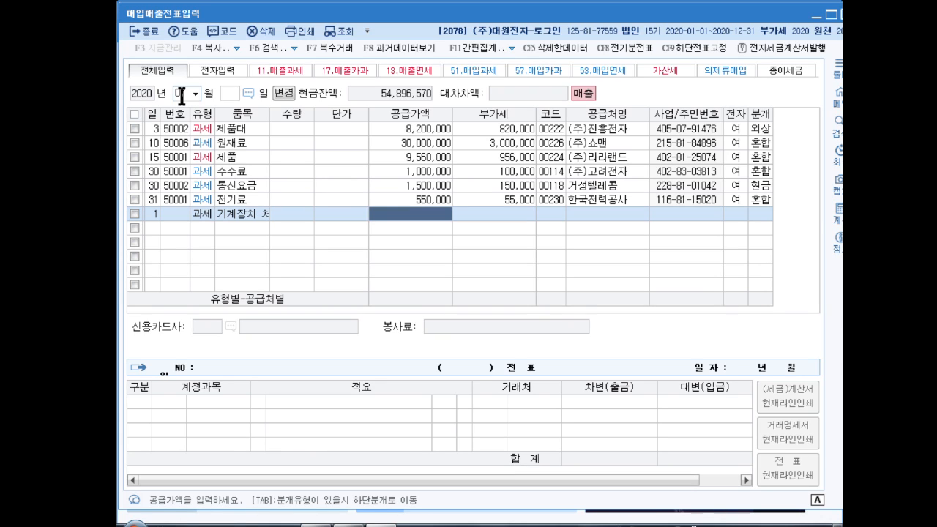
{"action": "type", "text": "12000000"}
{"action": "key", "text": "Return"}
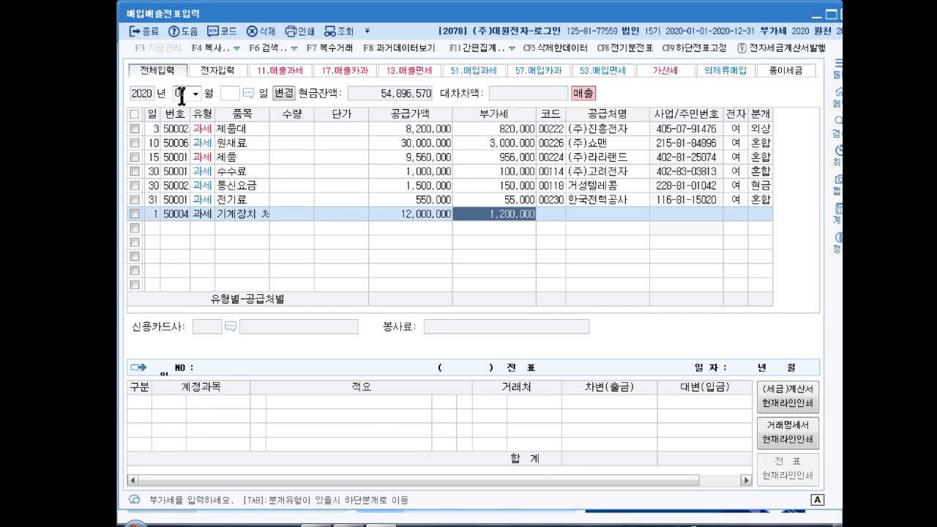
{"action": "key", "text": "Return"}
- Assign (주)태평 as the trading partner of the 기계장치 처분 row and mark its invoice as electronic (여)
{"action": "type", "text": "태평"}
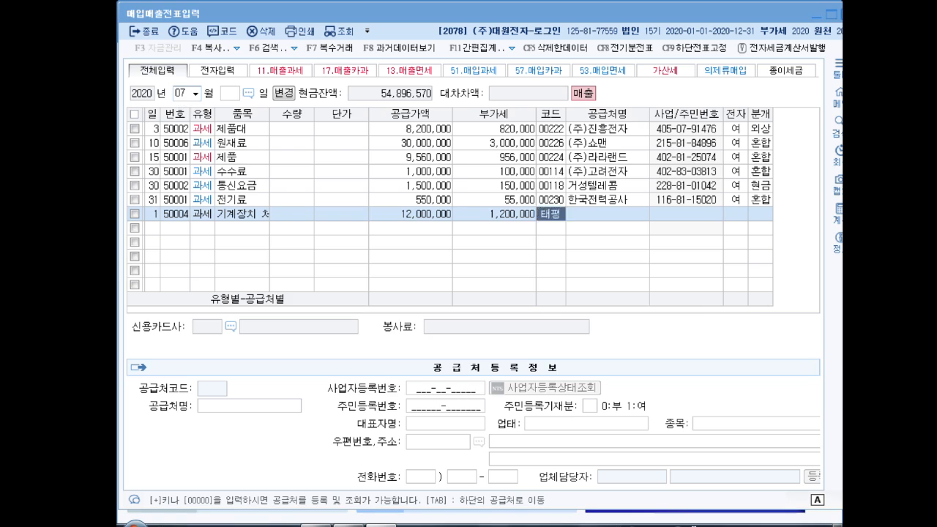
{"action": "key", "text": "Return"}
{"action": "key", "text": "Return"}
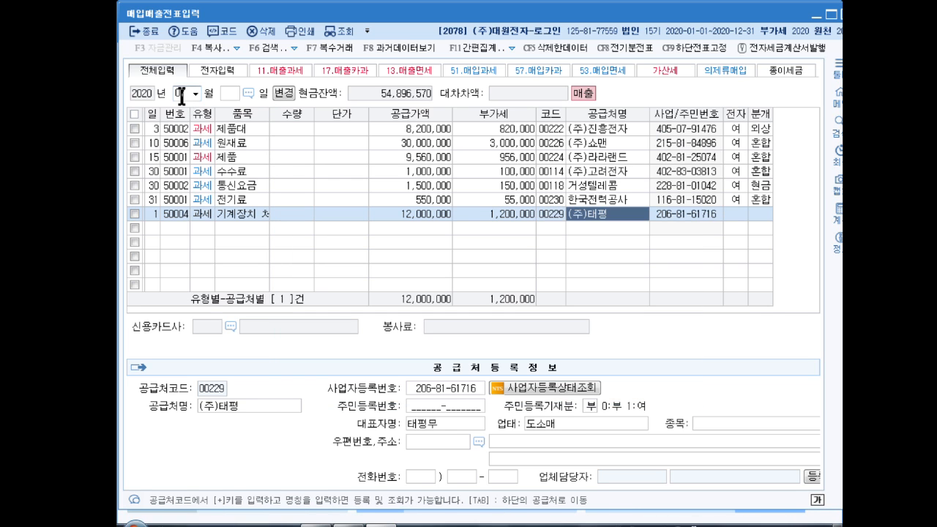
{"action": "key", "text": "Return"}
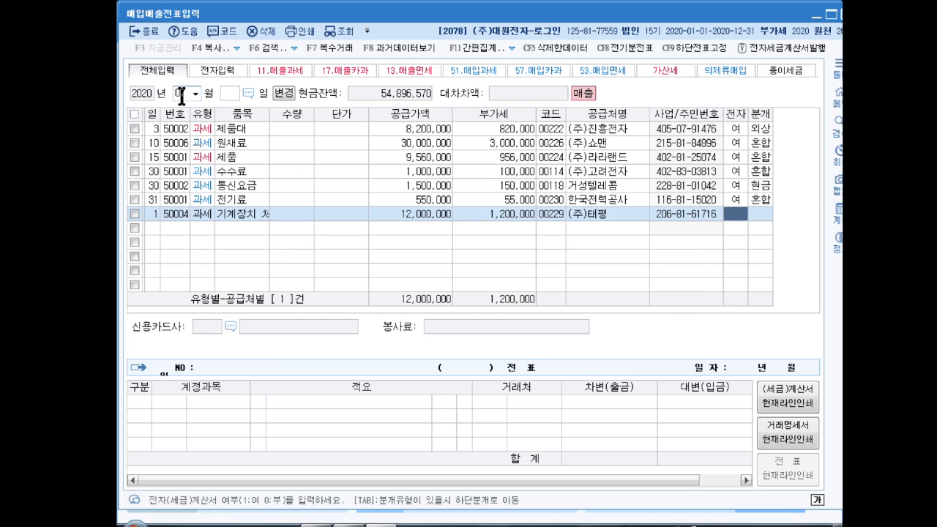
{"action": "type", "text": "1"}
{"action": "key", "text": "Return"}
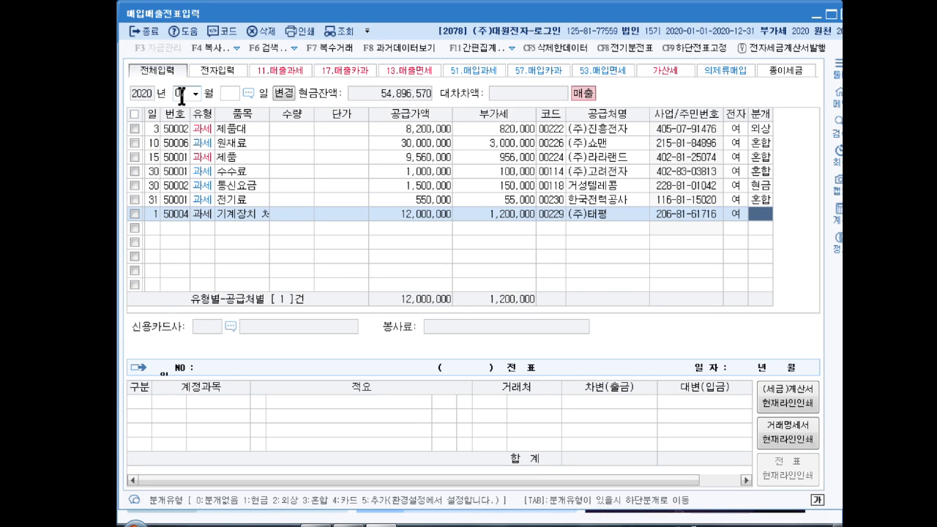
- Set the 기계장치 처분 row's journal type to 혼합 and replace the 제품매출 credit with 0206 기계장치 for 20,000,000
{"action": "type", "text": "3"}
{"action": "key", "text": "Return"}
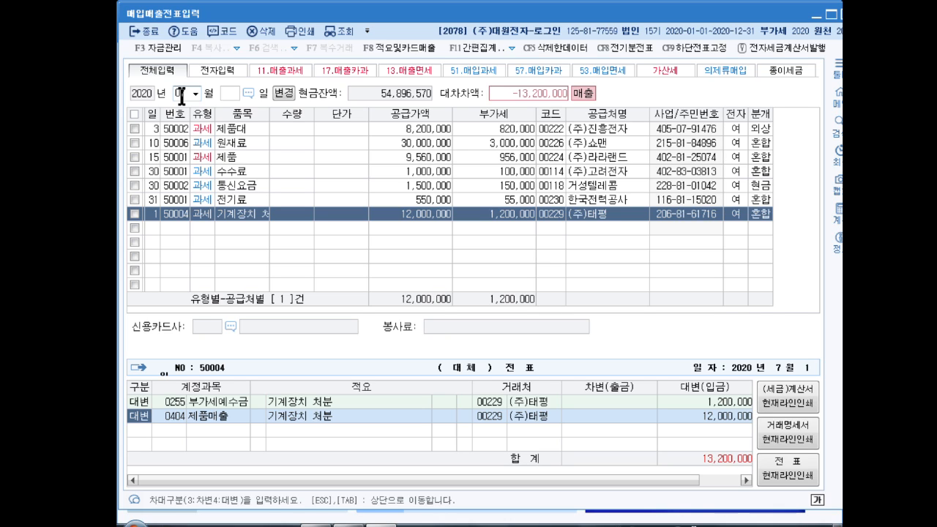
{"action": "key", "text": "Return"}
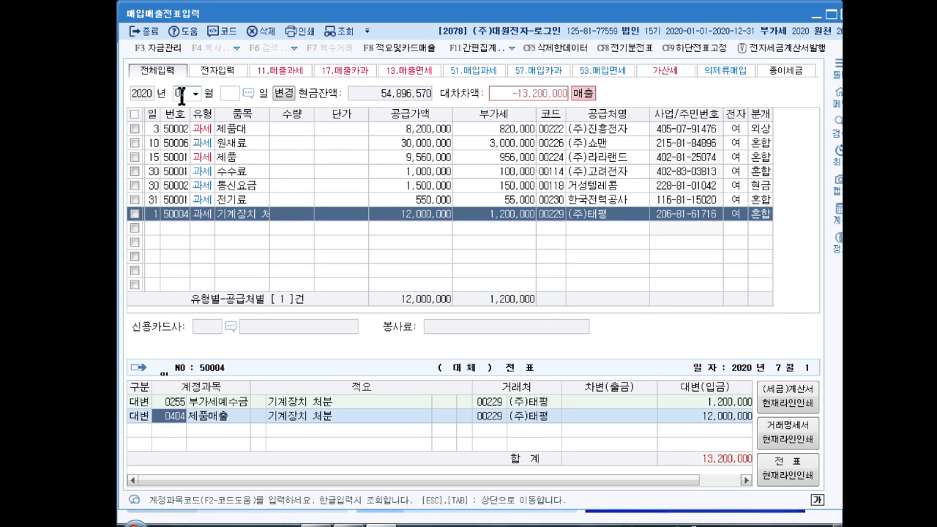
{"action": "type", "text": "기계"}
{"action": "key", "text": "Return"}
{"action": "key", "text": "Return"}
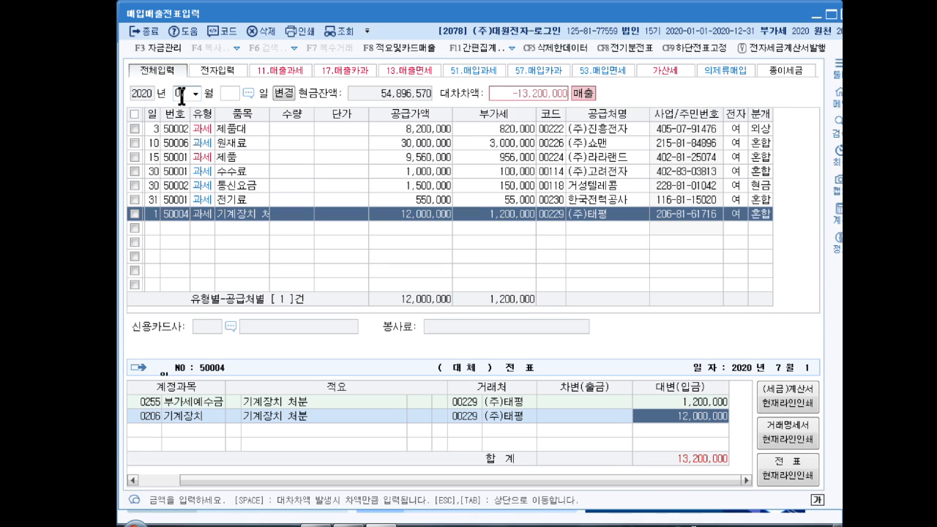
{"action": "type", "text": "20000000"}
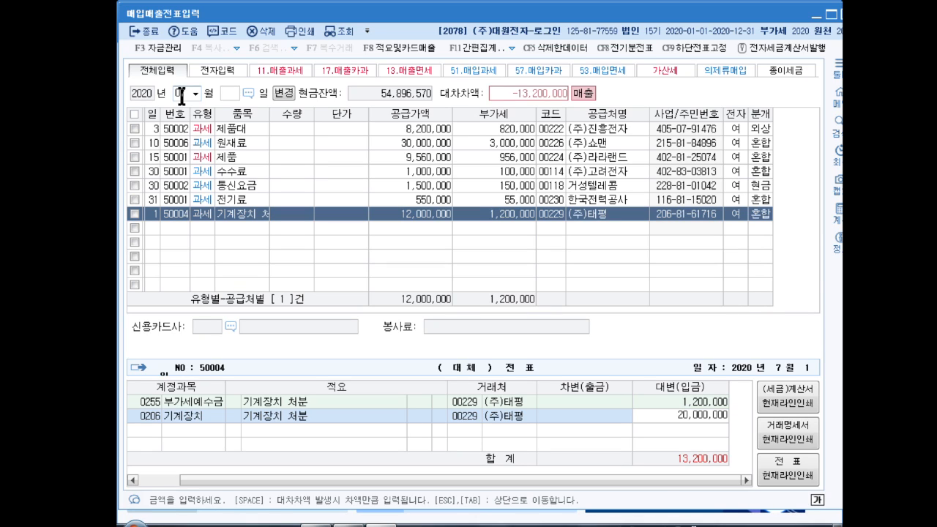
{"action": "key", "text": "Return"}
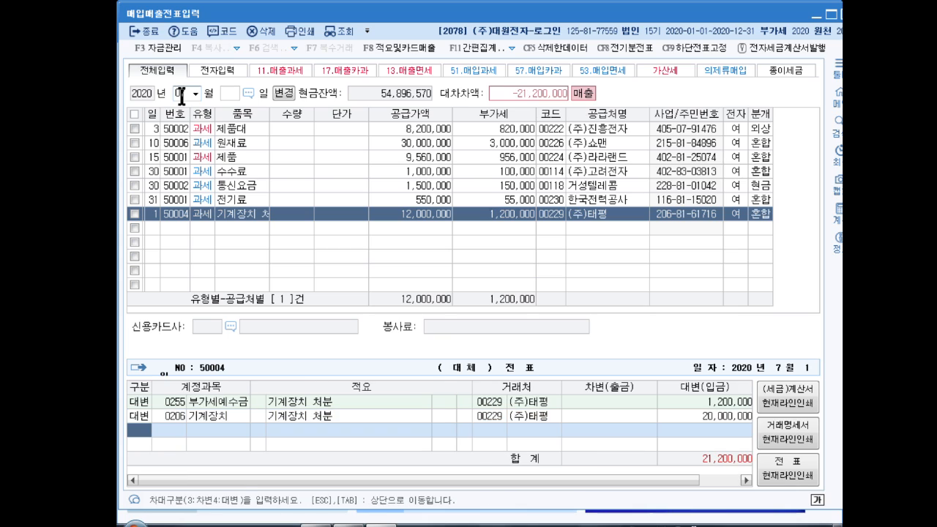
- Add a debit line for 0207 감가상각누계액 of 5,000,000 to the 기계장치 처분 voucher
{"action": "type", "text": "3"}
{"action": "key", "text": "Return"}
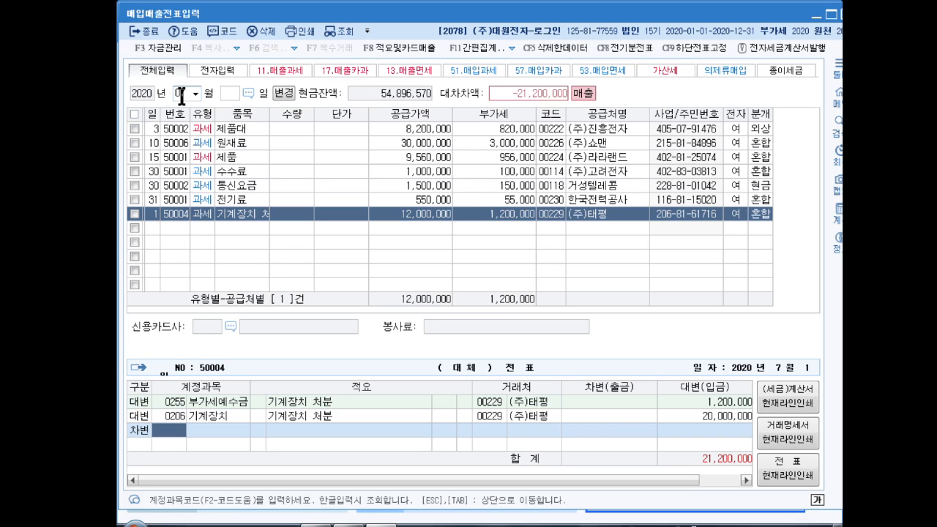
{"action": "type", "text": "207"}
{"action": "key", "text": "Return"}
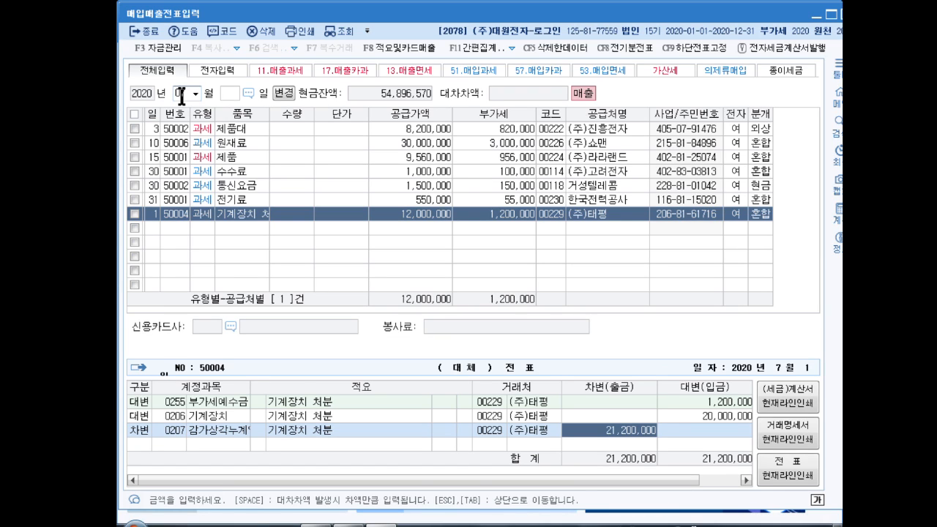
{"action": "type", "text": "5000000"}
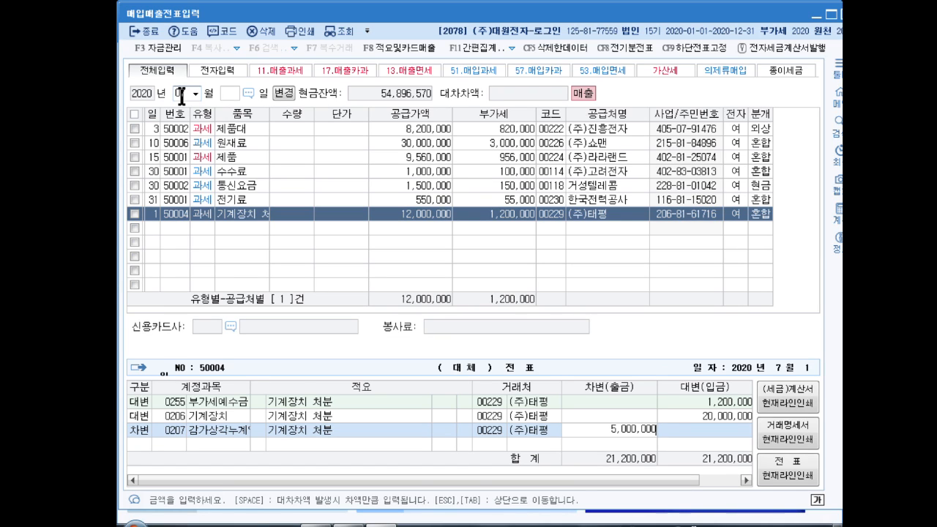
{"action": "key", "text": "Return"}
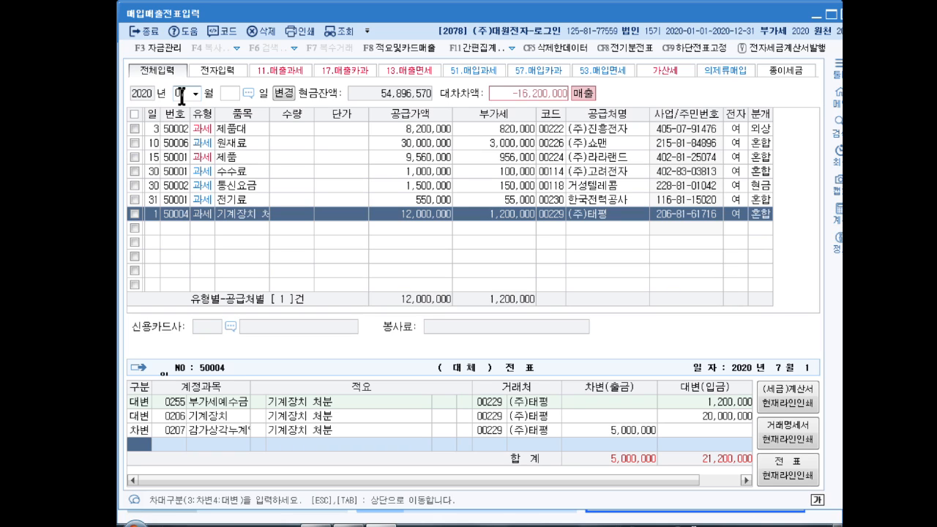
- Add a debit line for 0120 미수금 of 13,200,000 to the 기계장치 처분 voucher
{"action": "type", "text": "3"}
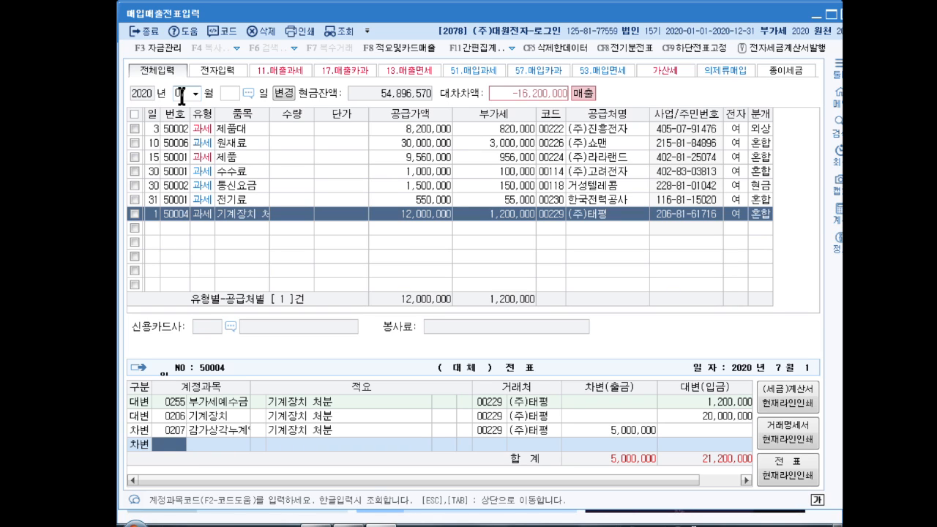
{"action": "type", "text": "미수"}
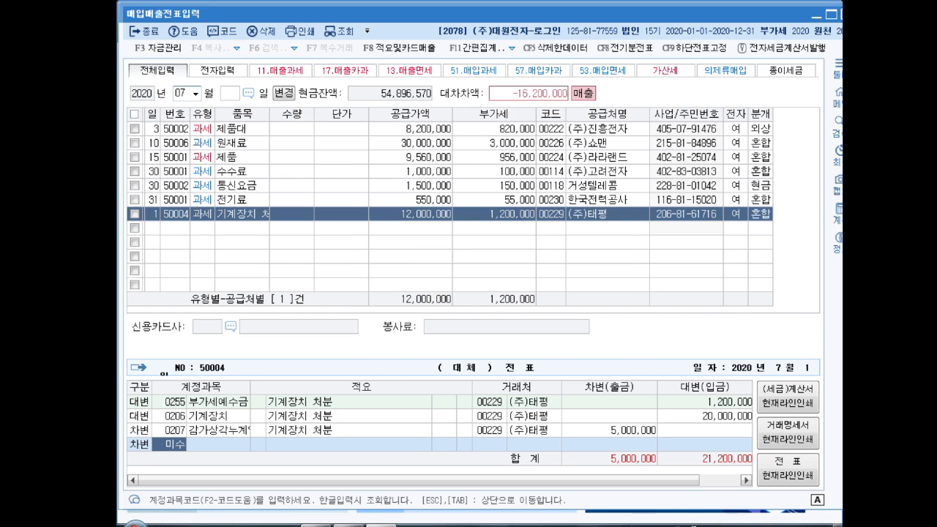
{"action": "key", "text": "Return"}
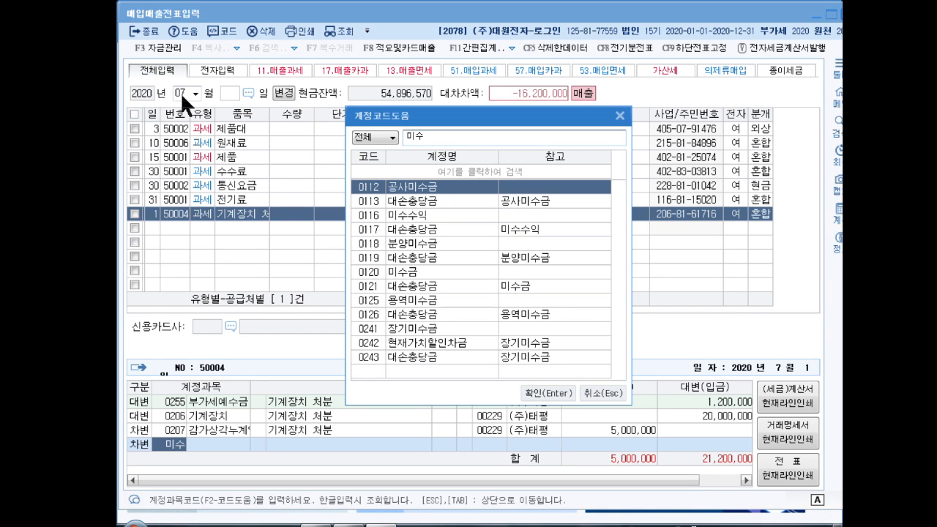
{"action": "key", "text": "Down"}
{"action": "key", "text": "Down"}
{"action": "key", "text": "Down"}
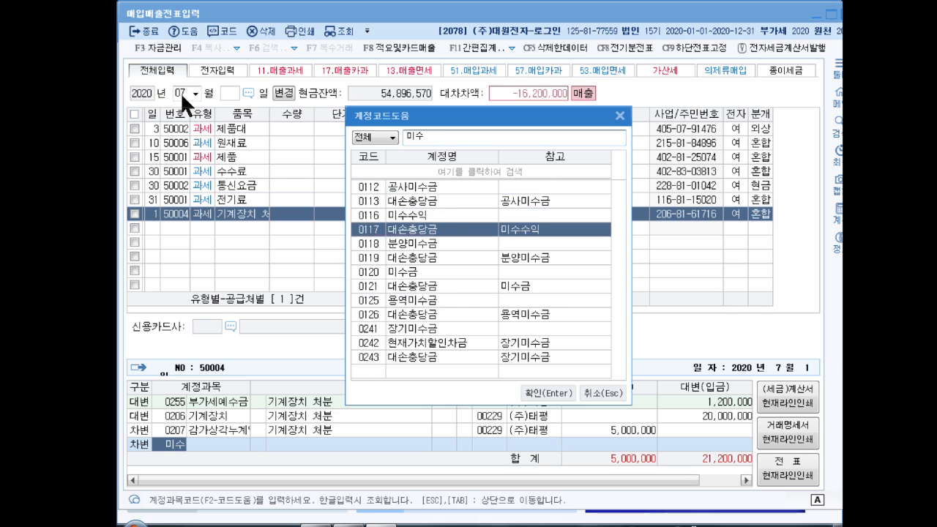
{"action": "key", "text": "Down"}
{"action": "key", "text": "Down"}
{"action": "key", "text": "Down"}
{"action": "key", "text": "Return"}
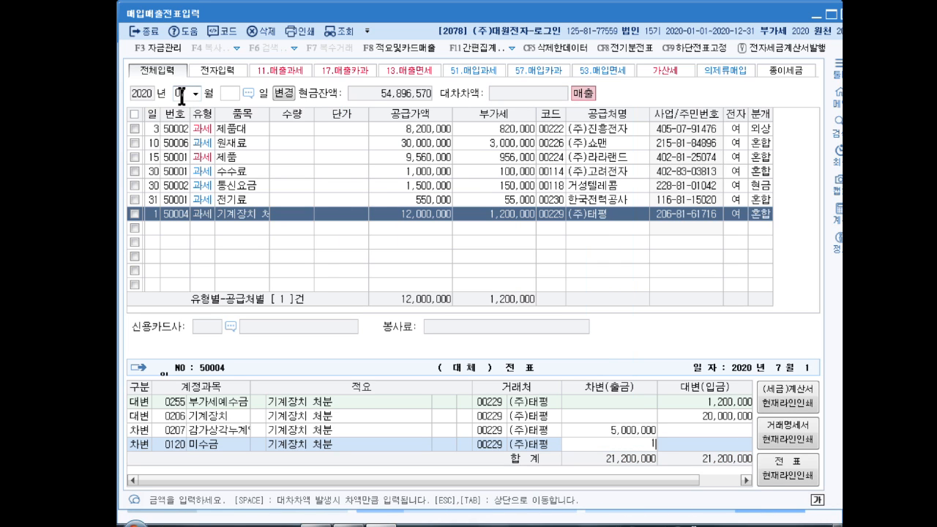
{"action": "type", "text": "13200000"}
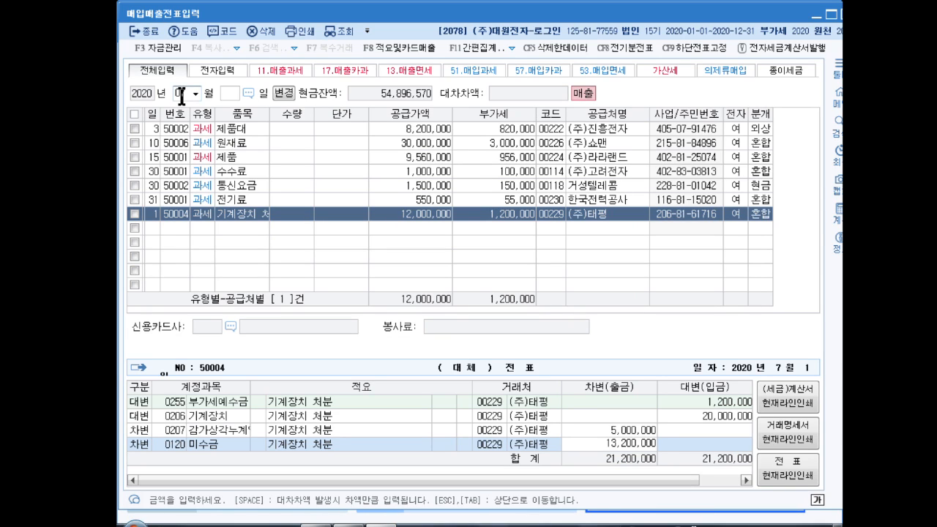
{"action": "key", "text": "Return"}
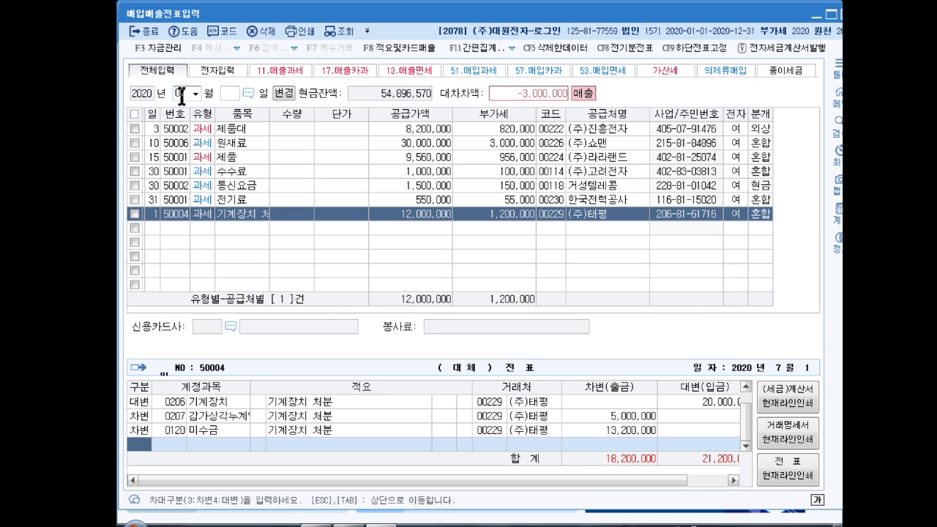
- Add a debit line for 0970 유형자산처분손실 to the 기계장치 처분 voucher, taking the remaining 3,000,000 difference
{"action": "type", "text": "3"}
{"action": "type", "text": "유형자"}
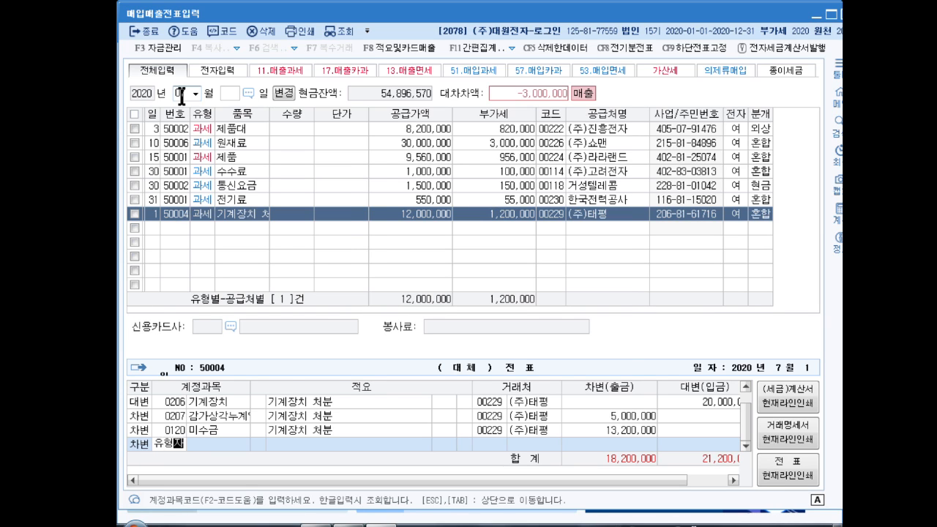
{"action": "key", "text": "Return"}
{"action": "key", "text": "Down"}
{"action": "key", "text": "Return"}
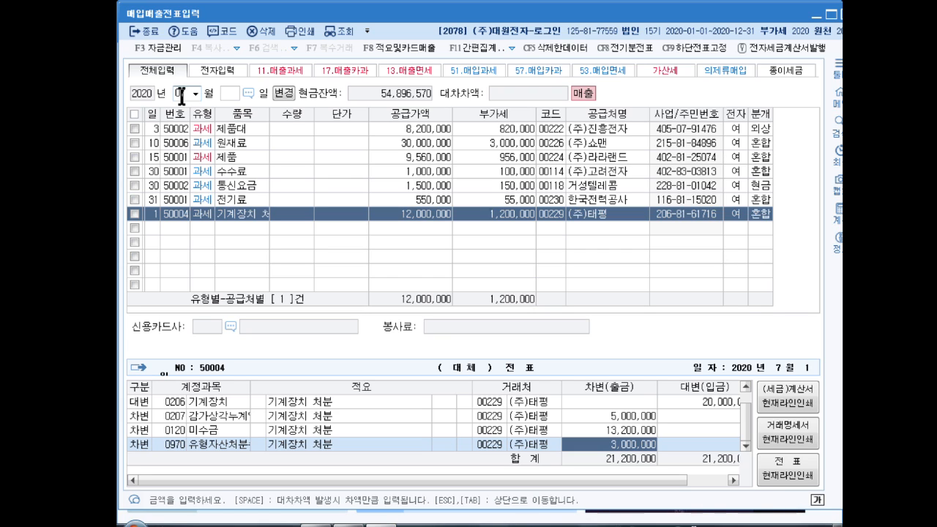
- Switch the entry month to August 2020 and start a row dated the 20th with type 53 면세
{"action": "left_click", "coordinate": [182, 95]}
{"action": "left_click", "coordinate": [180, 95]}
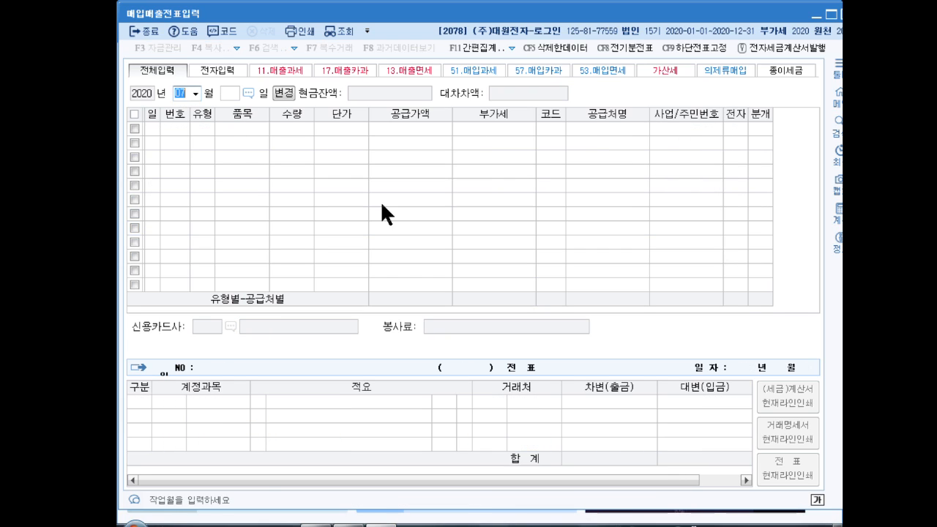
{"action": "type", "text": "08"}
{"action": "key", "text": "Return"}
{"action": "type", "text": "20"}
{"action": "key", "text": "Return"}
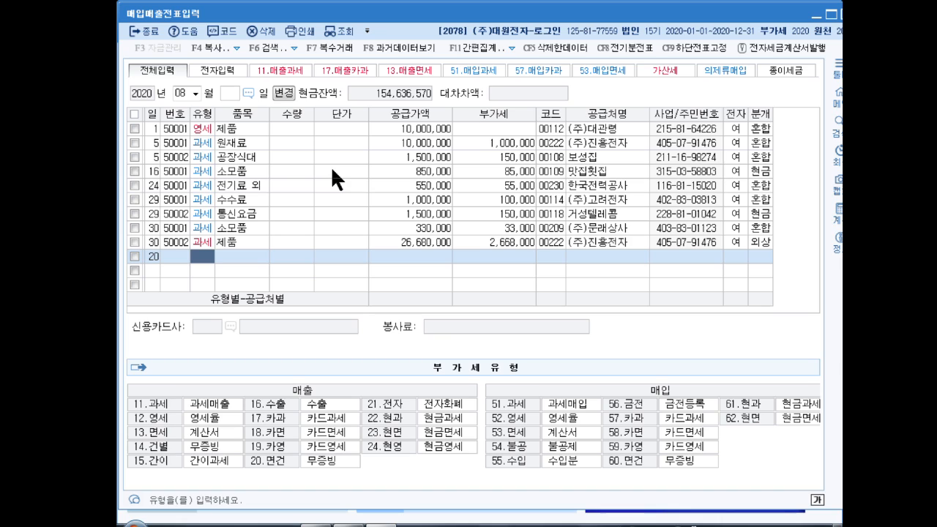
{"action": "type", "text": "53"}
{"action": "key", "text": "Return"}
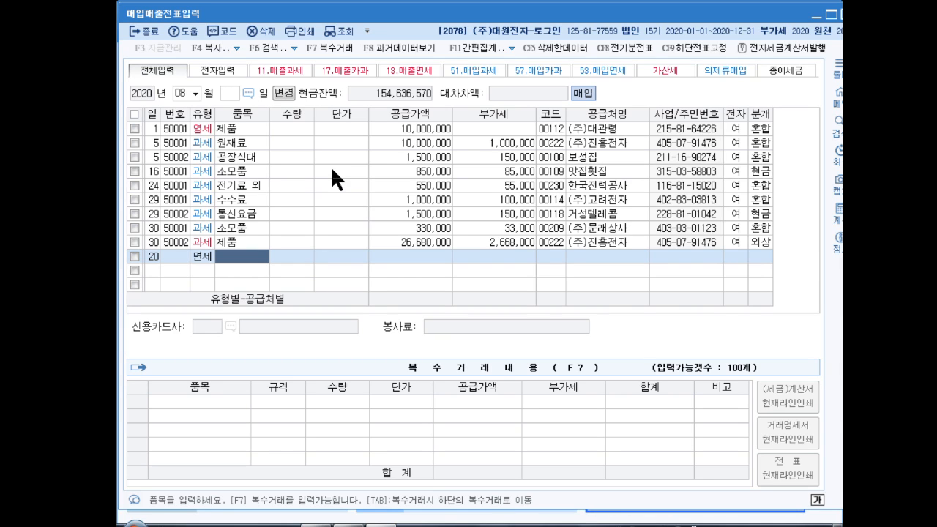
- Enter 사과 as the August 20 row's item with quantity 40 and unit price 50,000
{"action": "type", "text": "사과"}
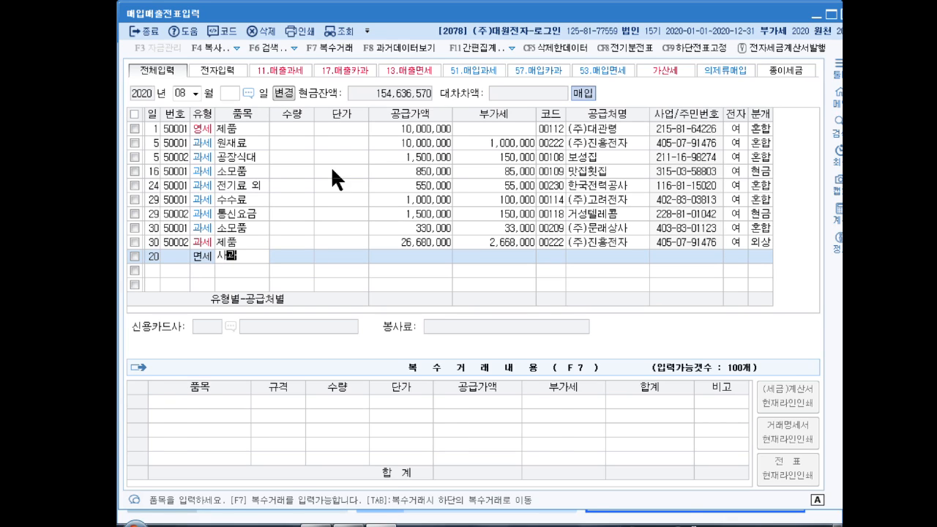
{"action": "key", "text": "Return"}
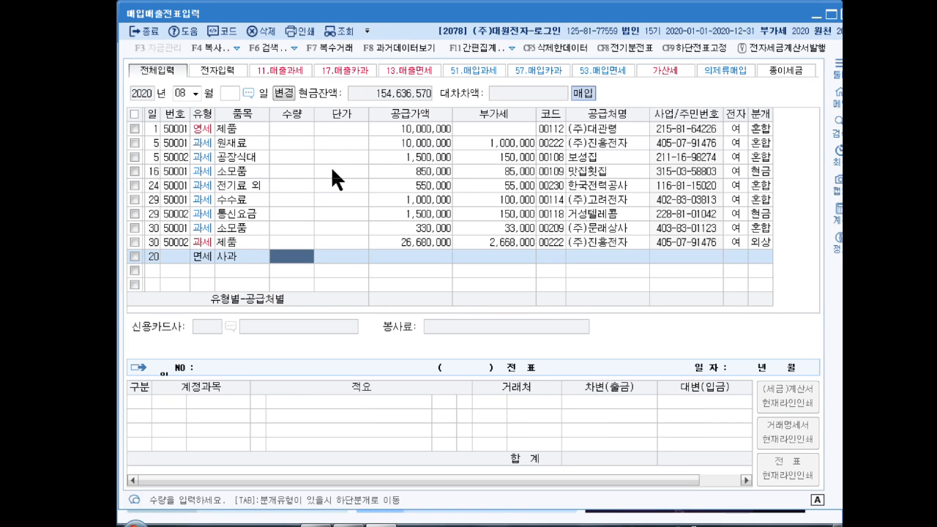
{"action": "type", "text": "40"}
{"action": "key", "text": "Return"}
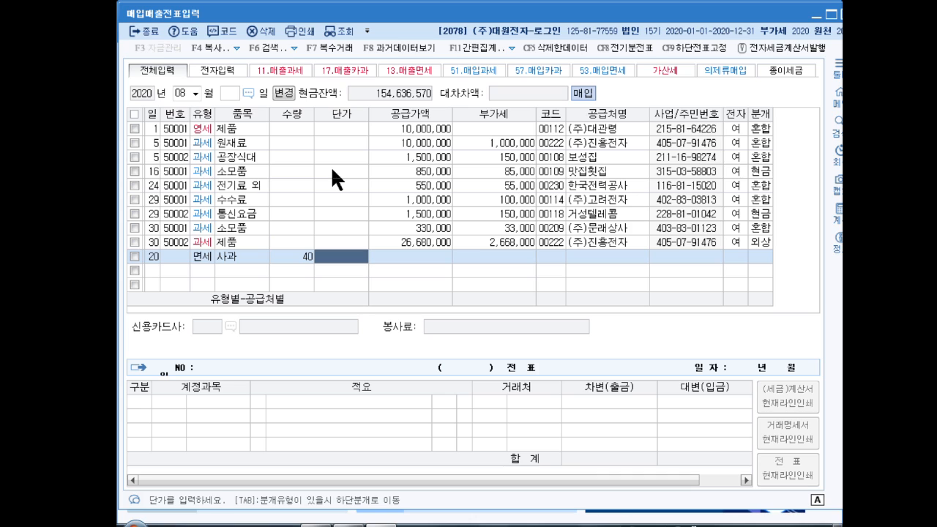
{"action": "type", "text": "500000"}
{"action": "key", "text": "Return"}
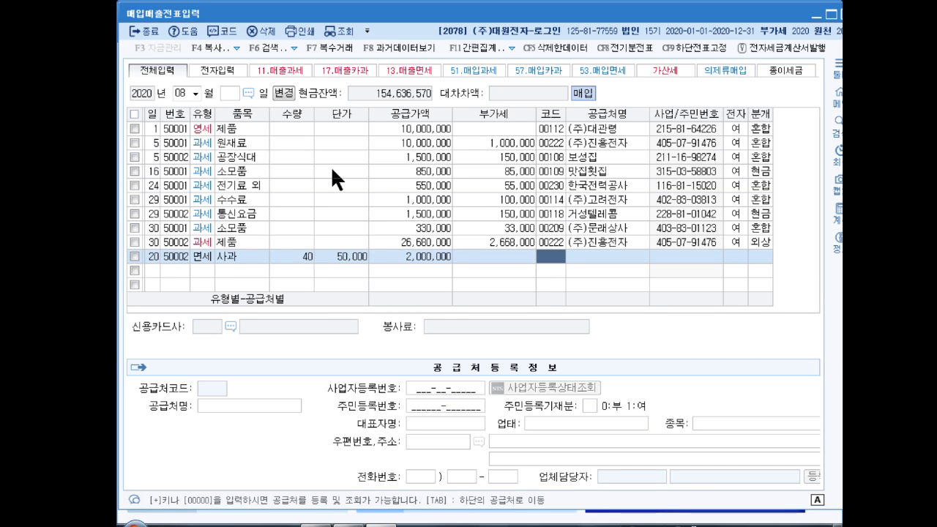
- Assign 00126 이마트 as the 사과 row's supplier and mark the invoice as electronic (여)
{"action": "type", "text": "이마트"}
{"action": "key", "text": "Return"}
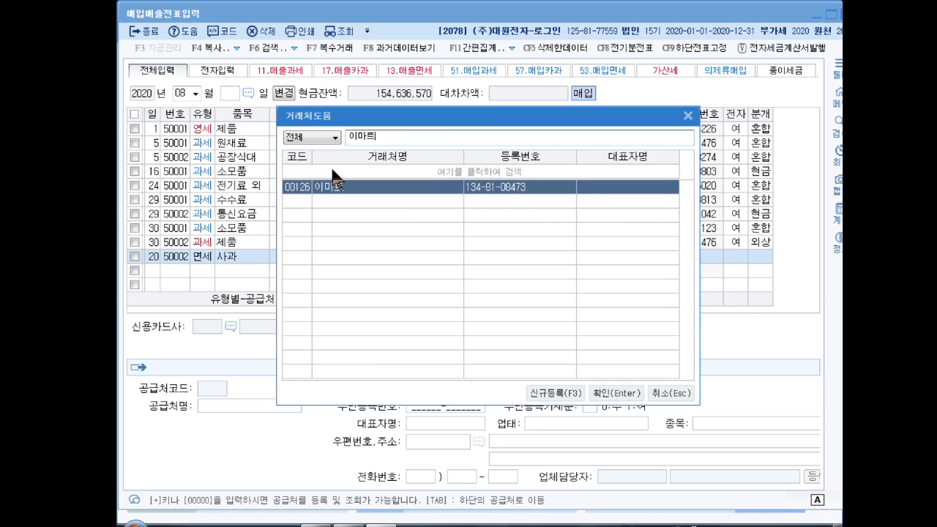
{"action": "key", "text": "Return"}
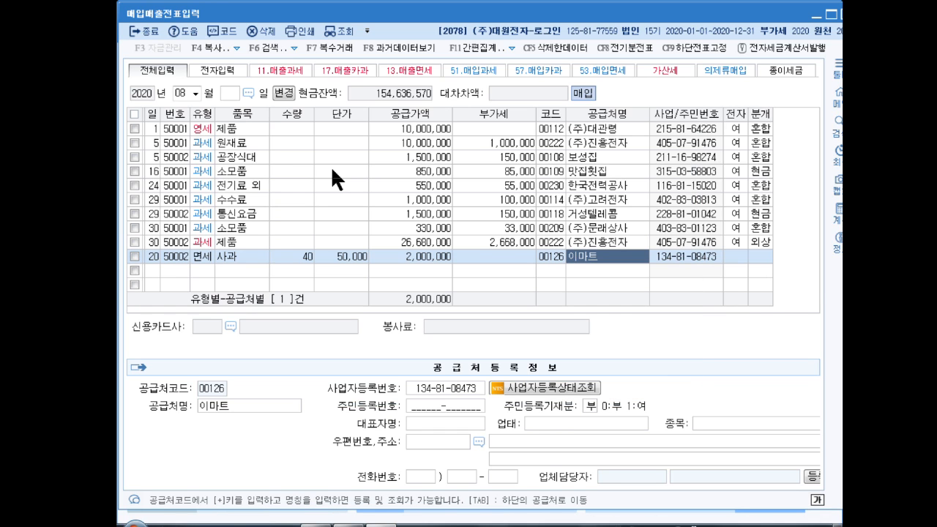
{"action": "key", "text": "Return"}
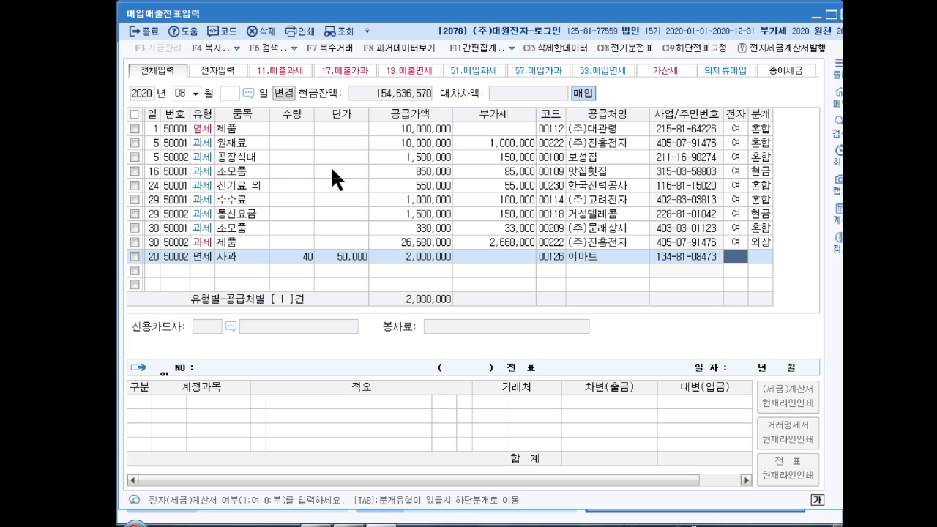
{"action": "key", "text": "Return"}
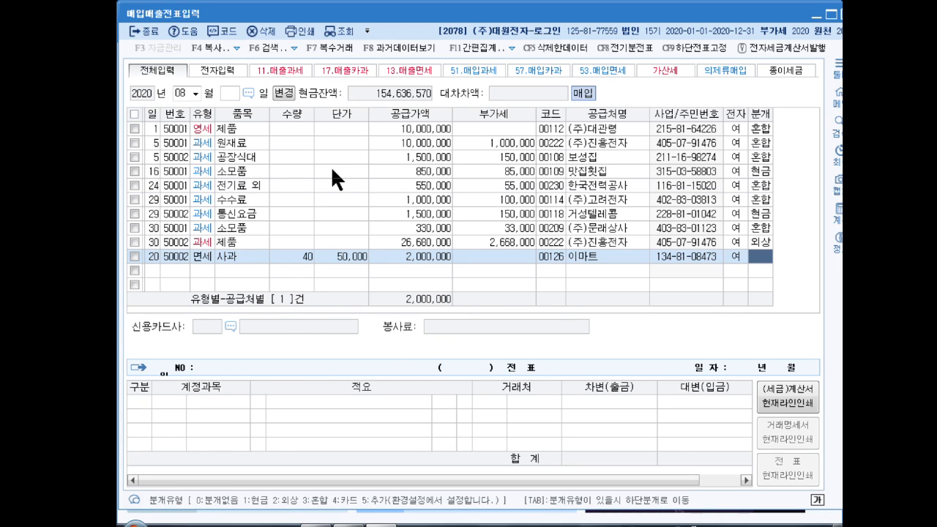
- Set the 사과 row's journal type to 혼합 and replace the 원재료 debit with 0511 복리후생비 for 1,000,000
{"action": "key", "text": "3"}
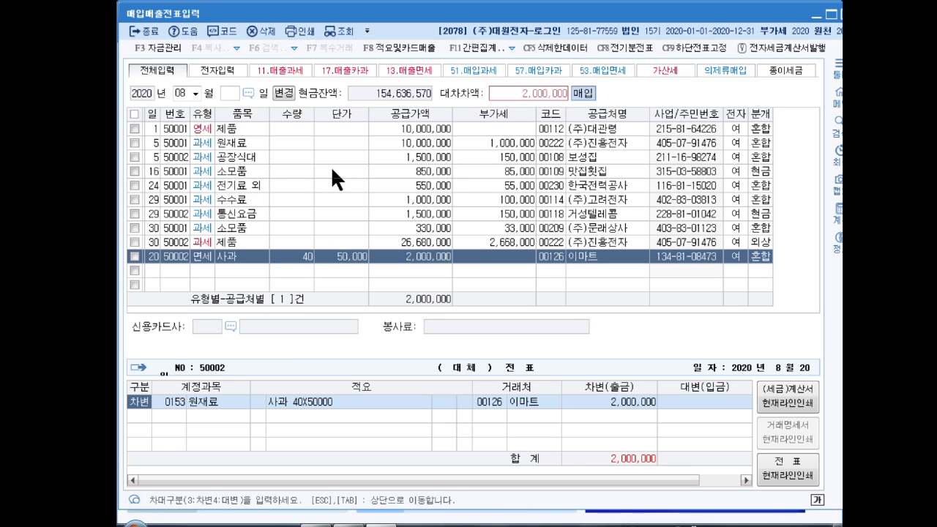
{"action": "key", "text": "Return"}
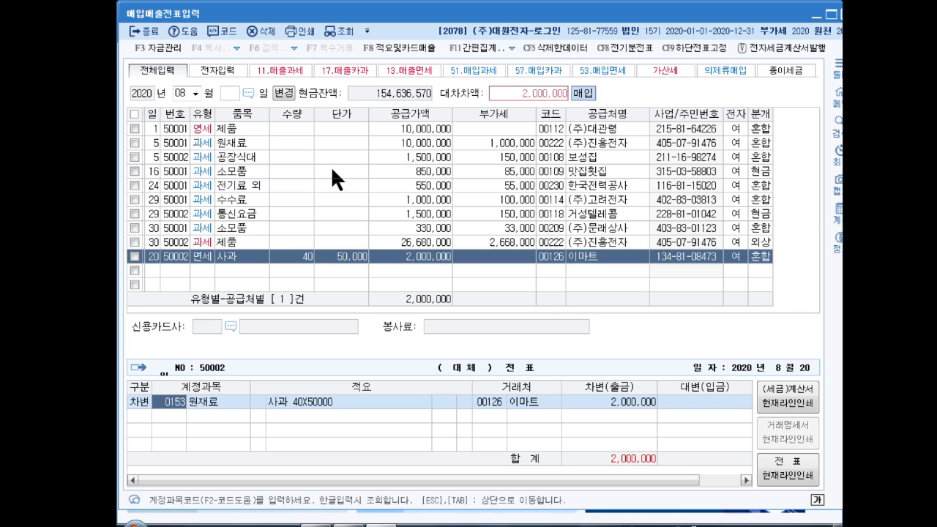
{"action": "type", "text": "복리후"}
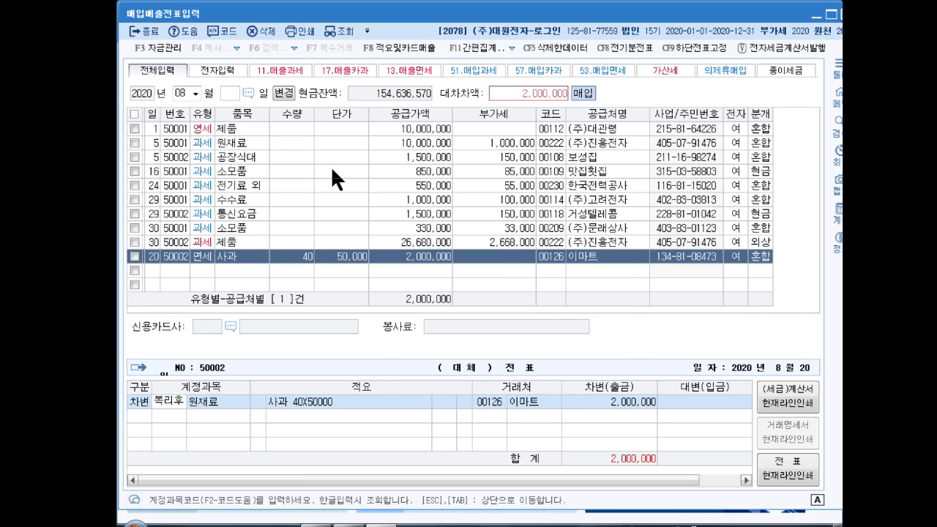
{"action": "key", "text": "Return"}
{"action": "key", "text": "Return"}
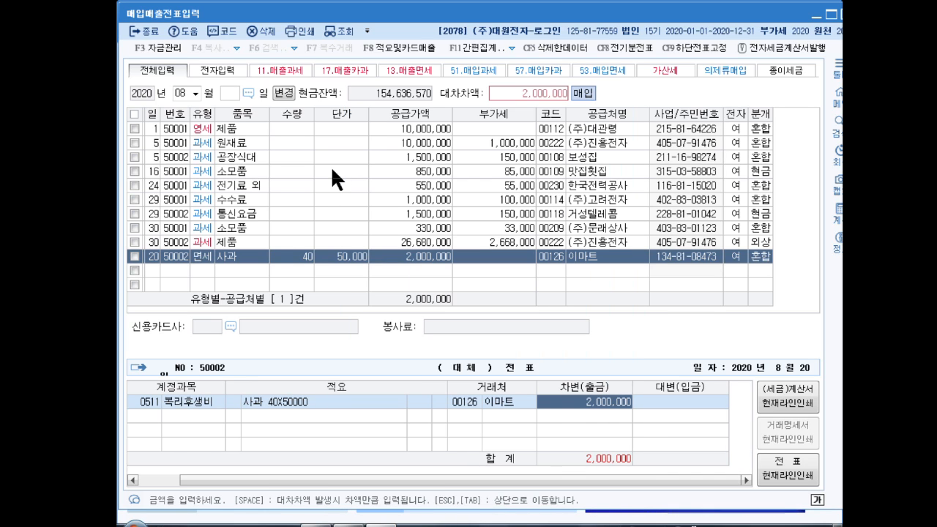
{"action": "type", "text": "1,000,000"}
- Add a debit line for 0811 복리후생비 (판매관리비) of 1,000,000 to the 사과 voucher
{"action": "key", "text": "Return"}
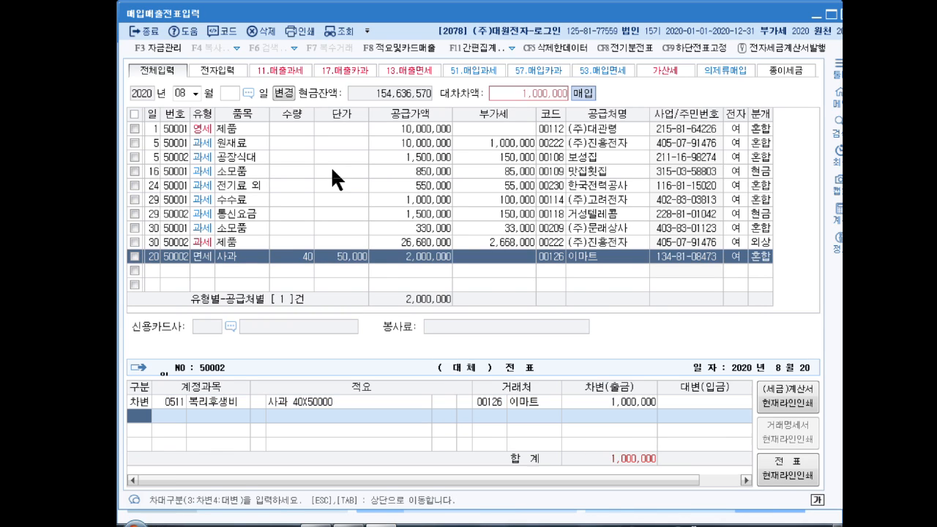
{"action": "type", "text": "3"}
{"action": "key", "text": "Return"}
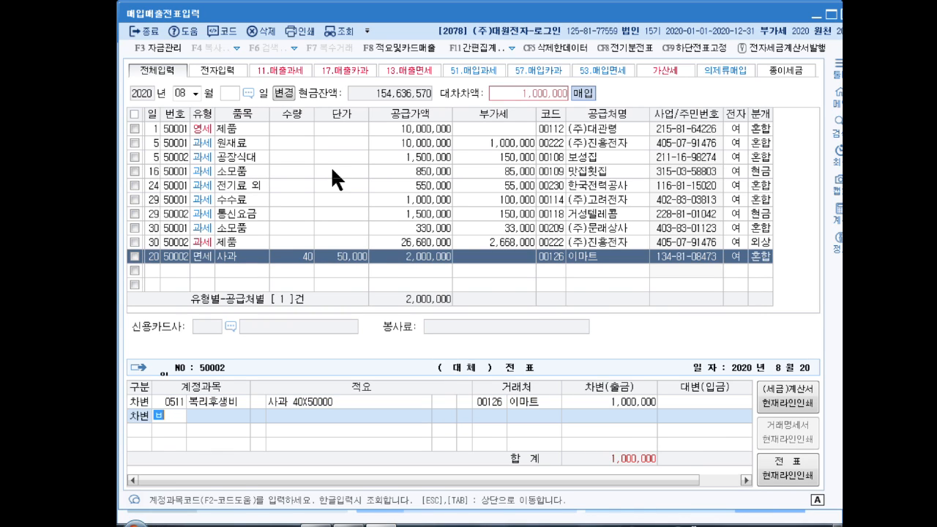
{"action": "type", "text": "복리후"}
{"action": "key", "text": "Return"}
{"action": "key", "text": "Down"}
{"action": "key", "text": "Down"}
{"action": "key", "text": "Down"}
{"action": "key", "text": "Down"}
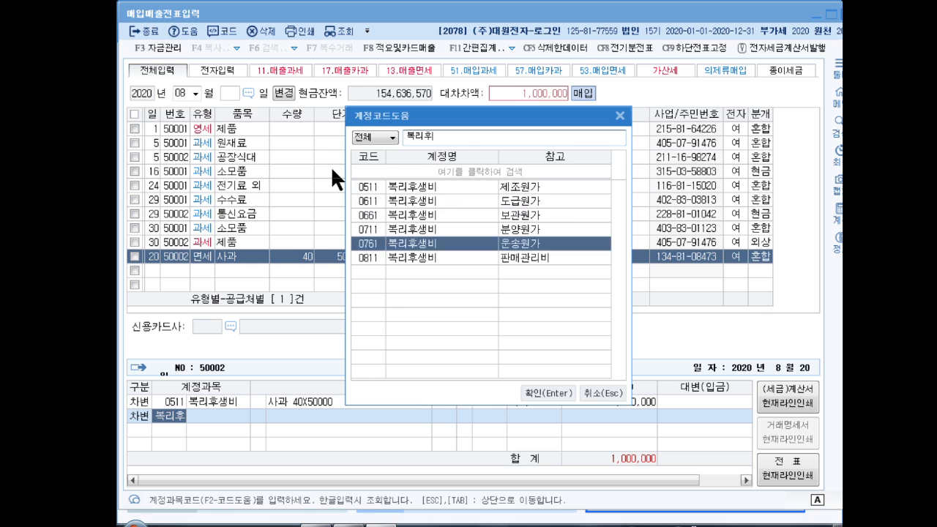
{"action": "key", "text": "Return"}
{"action": "type", "text": "1000000"}
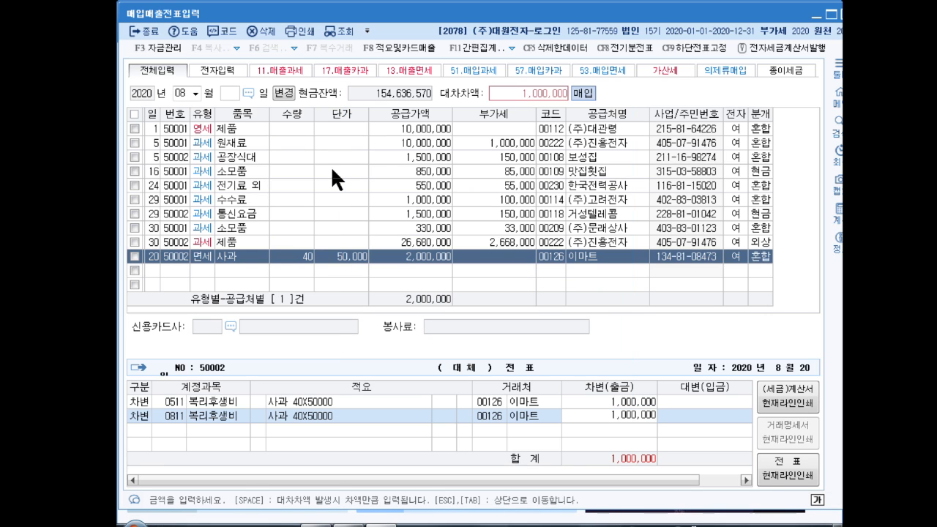
{"action": "key", "text": "Return"}
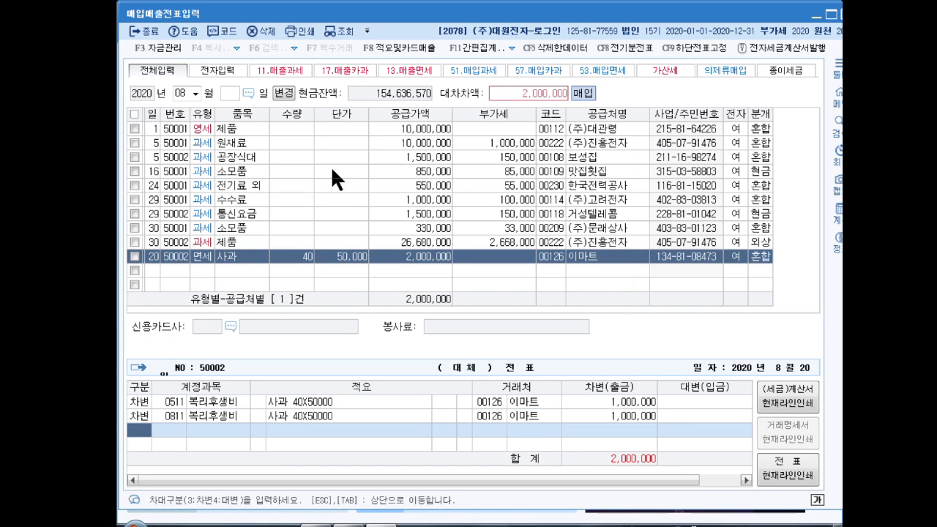
- Add a credit line for 0103 보통예금 of 1,000,000 to the 사과 voucher
{"action": "type", "text": "4"}
{"action": "key", "text": "Return"}
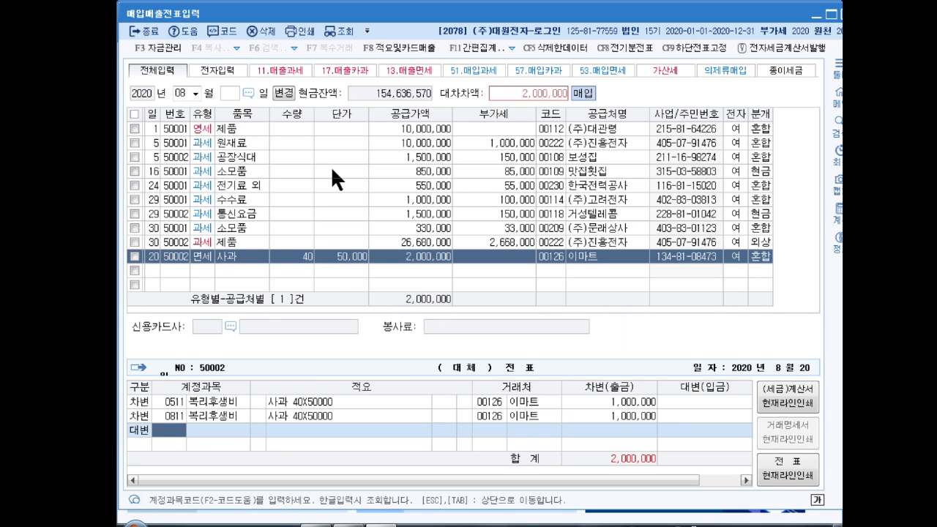
{"action": "type", "text": "보통예"}
{"action": "key", "text": "Return"}
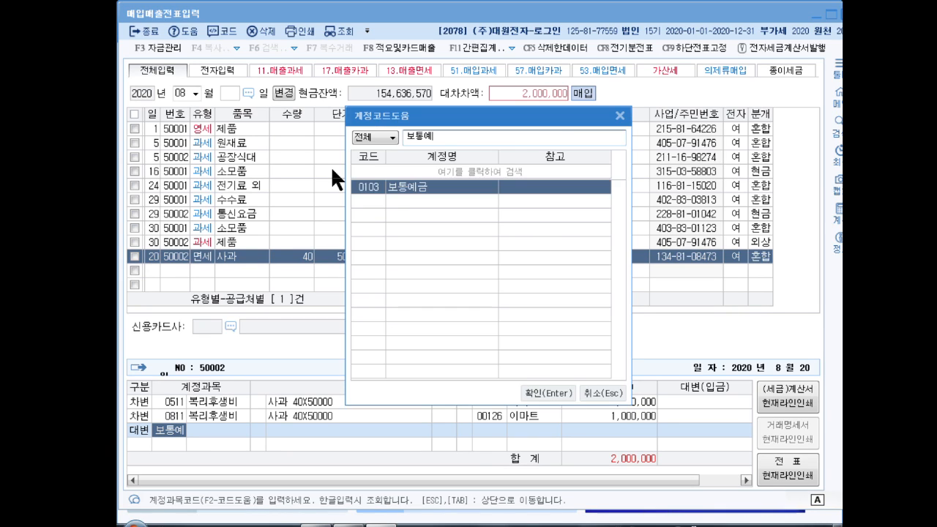
{"action": "key", "text": "Return"}
{"action": "type", "text": "1000000"}
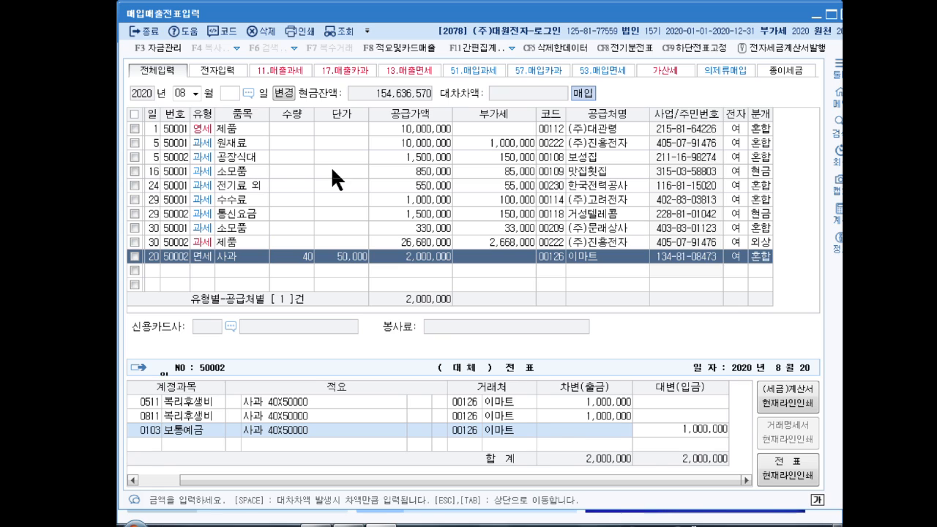
{"action": "key", "text": "Return"}
- Add a credit line for 0253 미지급금 to the 사과 voucher, taking the remaining 1,000,000 difference
{"action": "key", "text": "4"}
{"action": "key", "text": "Return"}
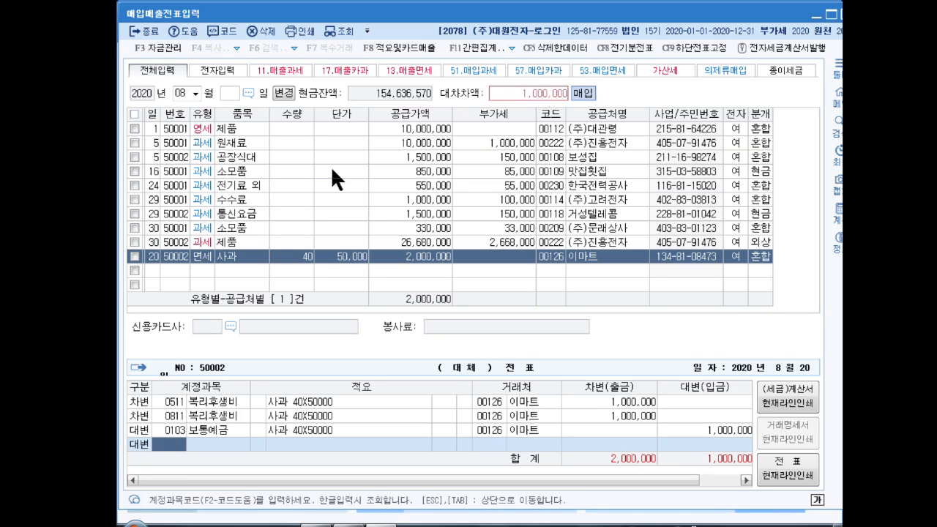
{"action": "type", "text": "미지급"}
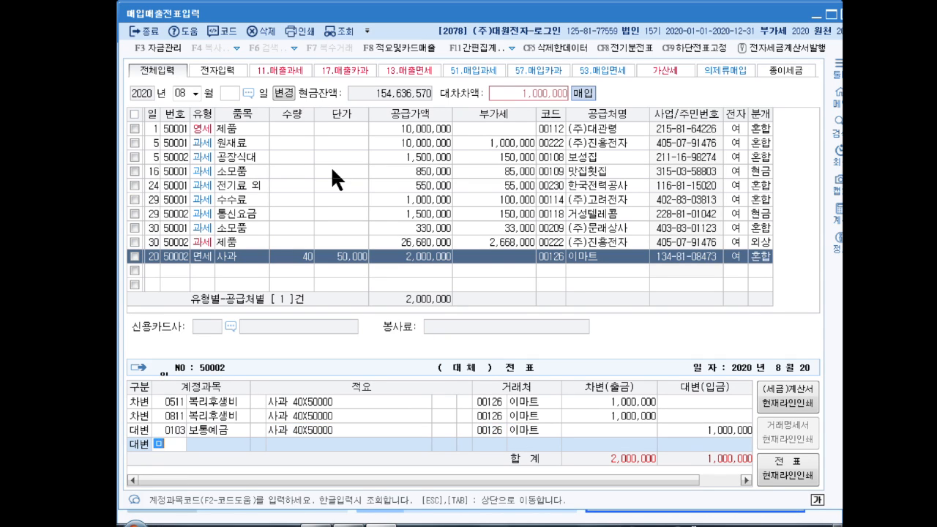
{"action": "key", "text": "Return"}
{"action": "key", "text": "Return"}
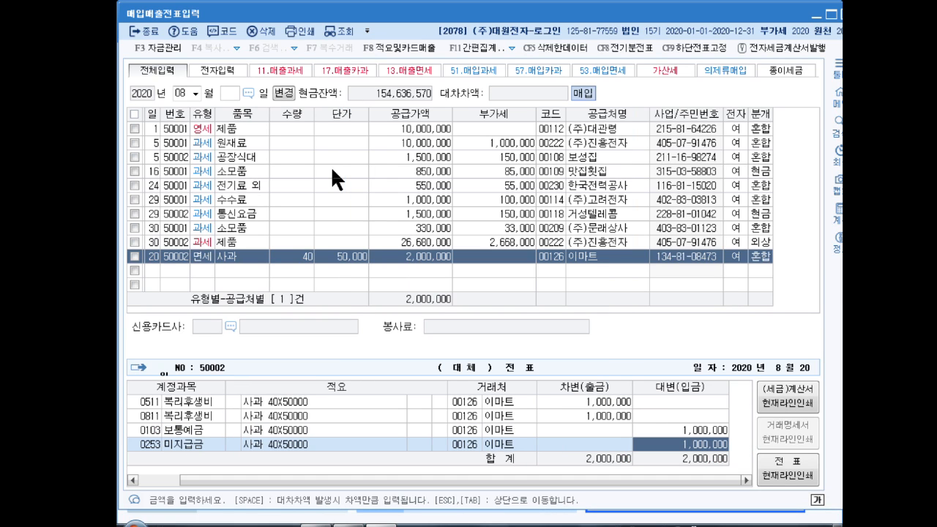